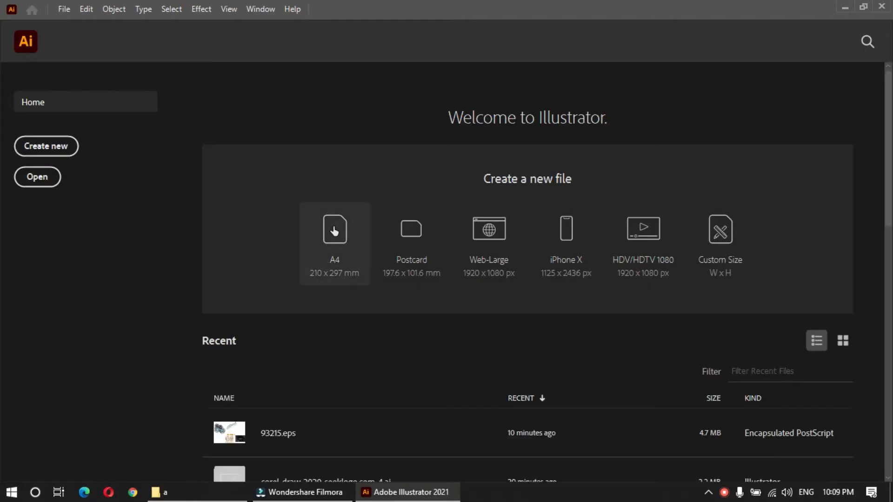
# Create an A4 document and draw a square rotated 45° as a diamond near the page's centre.
pyautogui.click(334, 228)
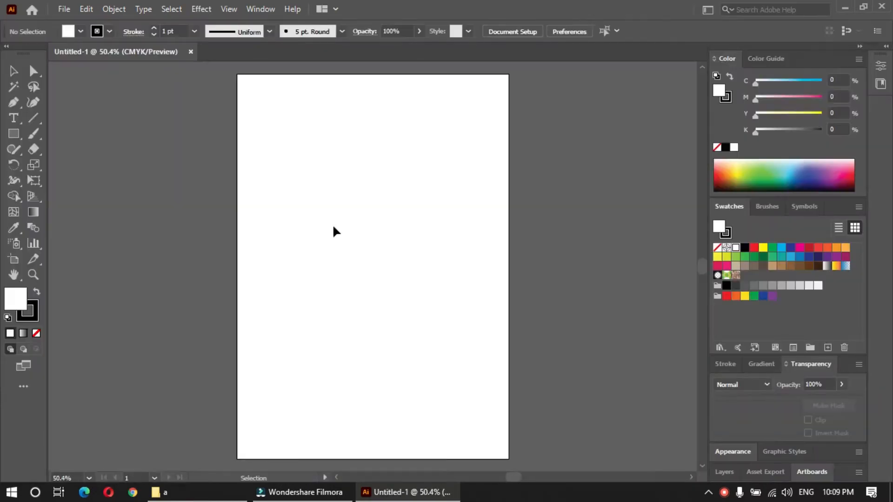
pyautogui.press('m')
pyautogui.moveTo(372, 283)
pyautogui.mouseDown()
pyautogui.moveTo(406, 253)
pyautogui.moveTo(399, 258)
pyautogui.moveTo(416, 263)
pyautogui.mouseUp()
pyautogui.press('e')
pyautogui.press('v')
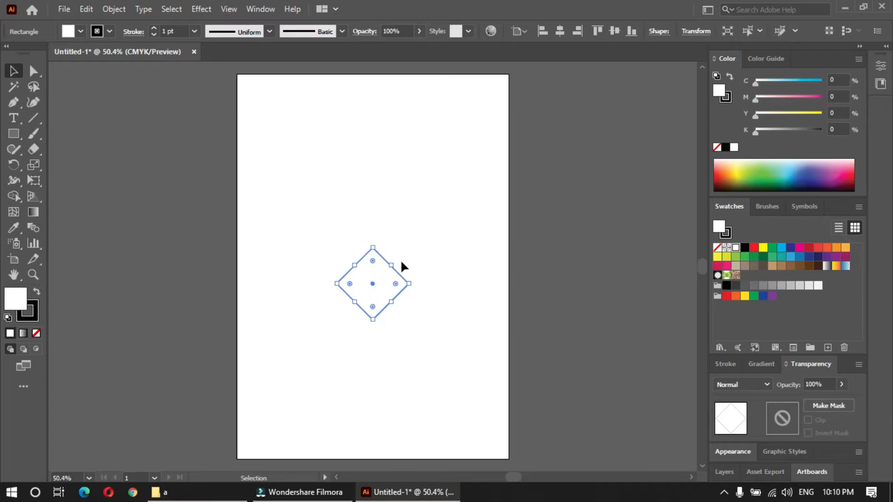
# Flatten the diamond by nudging its top and bottom anchor points inward in two equal large steps each.
pyautogui.click(33, 70)
pyautogui.moveTo(365, 228); pyautogui.dragTo(390, 262)
pyautogui.hotkey('shift', 'Down')
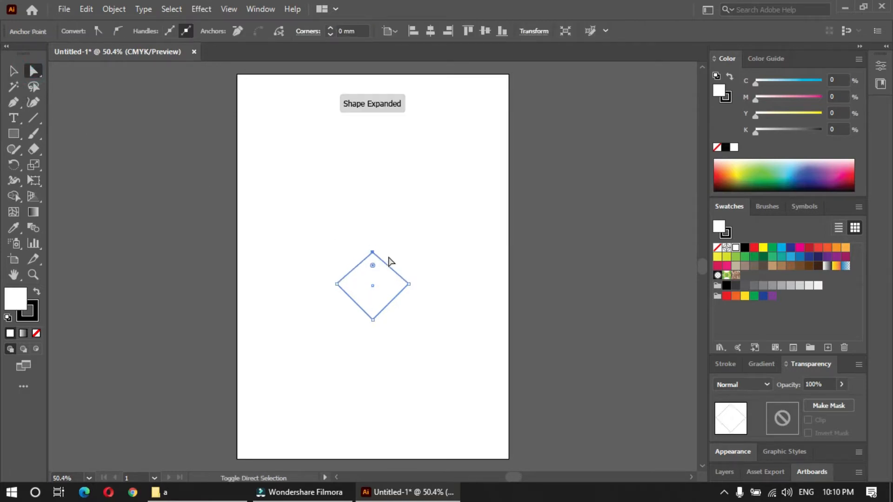
pyautogui.moveTo(363, 333); pyautogui.dragTo(390, 315)
pyautogui.hotkey('shift', 'Up')
pyautogui.hotkey('shift', 'Up')
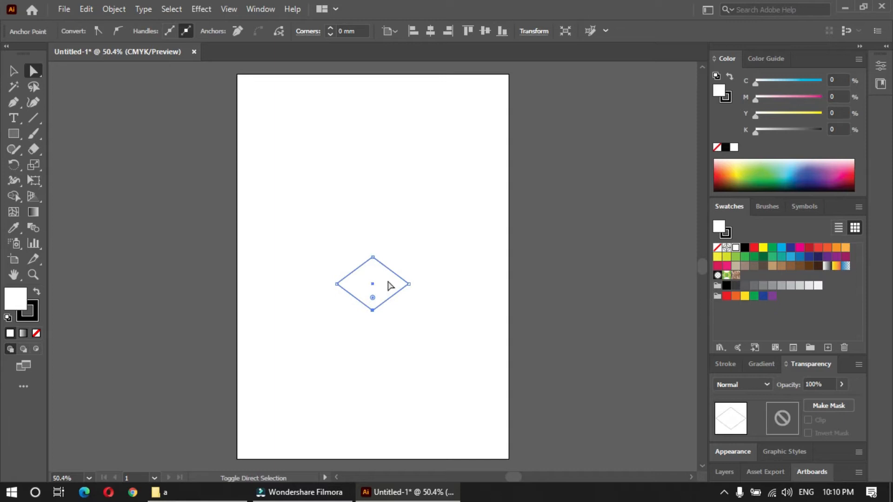
pyautogui.moveTo(364, 241); pyautogui.dragTo(394, 272)
pyautogui.hotkey('shift', 'Down')
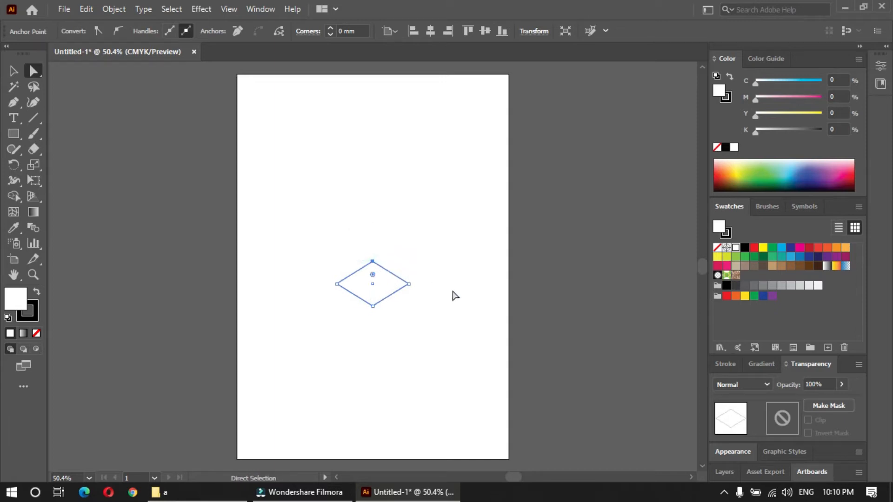
# Remove the diamond's stroke and set its fill to C 80, M 40, Y 0, K 40.
pyautogui.press('v')
pyautogui.hotkey('shift', 'x')
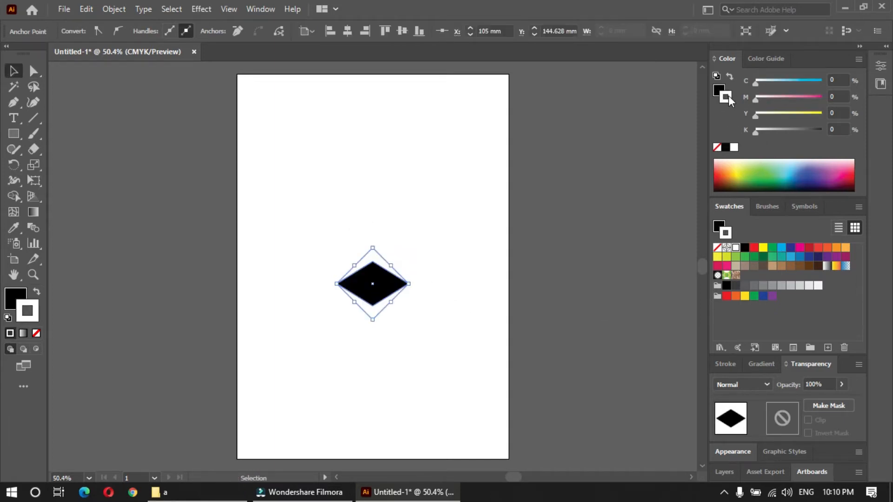
pyautogui.click(718, 148)
pyautogui.click(834, 79)
pyautogui.write('80')
pyautogui.press('Tab')
pyautogui.write('40')
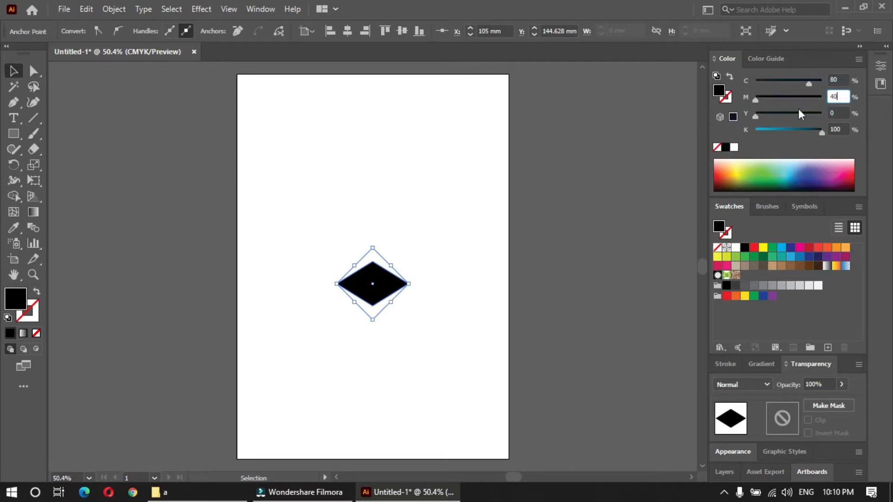
pyautogui.click(837, 129)
pyautogui.write('40')
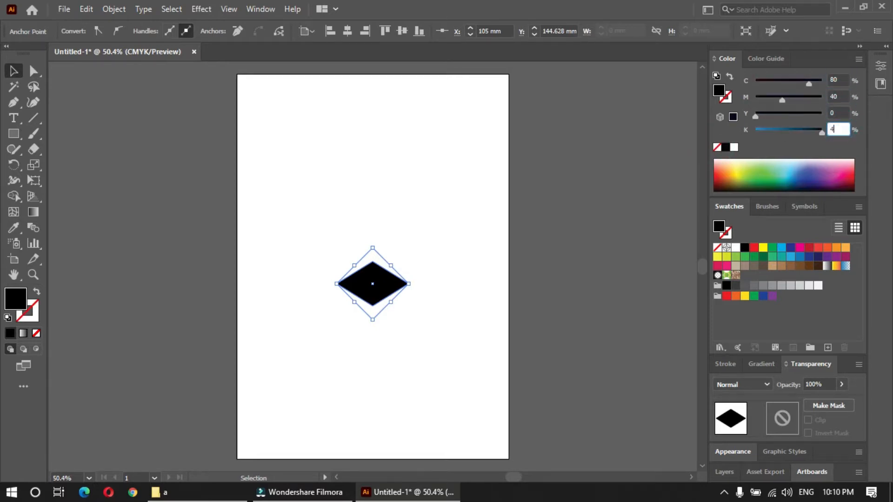
pyautogui.press('Return')
pyautogui.click(423, 346)
# Duplicate the diamond onto the page's bottom edge and place an enlarged copy with its right corner on the original's bottom corner.
pyautogui.moveTo(382, 286); pyautogui.dragTo(375, 459)
pyautogui.click(403, 344)
pyautogui.moveTo(392, 288); pyautogui.dragTo(313, 352)
pyautogui.moveTo(331, 344); pyautogui.dragTo(375, 308)
pyautogui.click(467, 365)
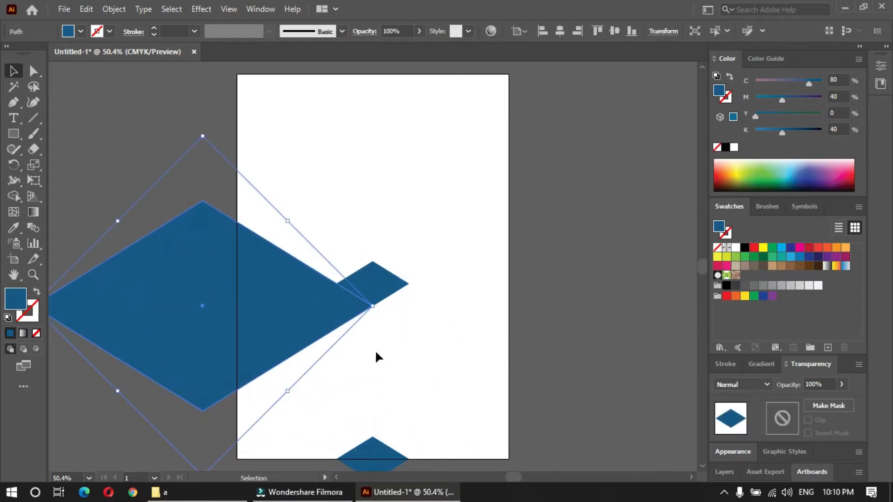
pyautogui.click(366, 347)
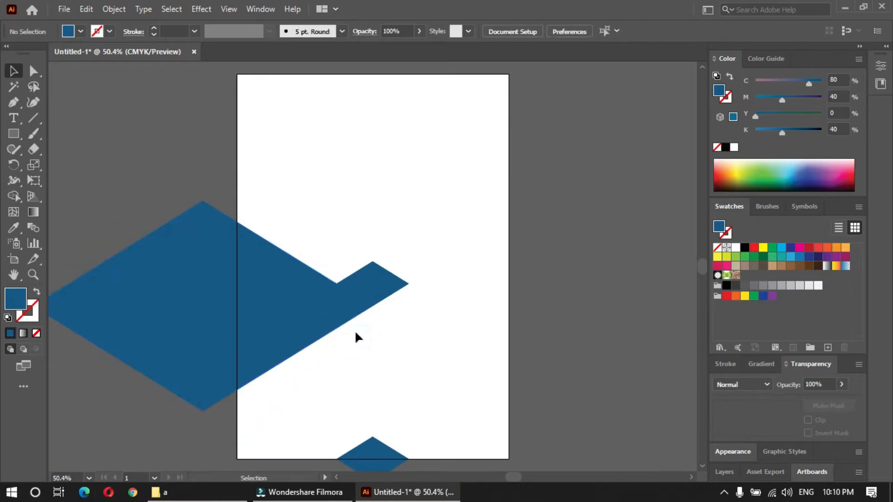
# Apply a linear gradient fill to the large diamond.
pyautogui.click(307, 317)
pyautogui.press('g')
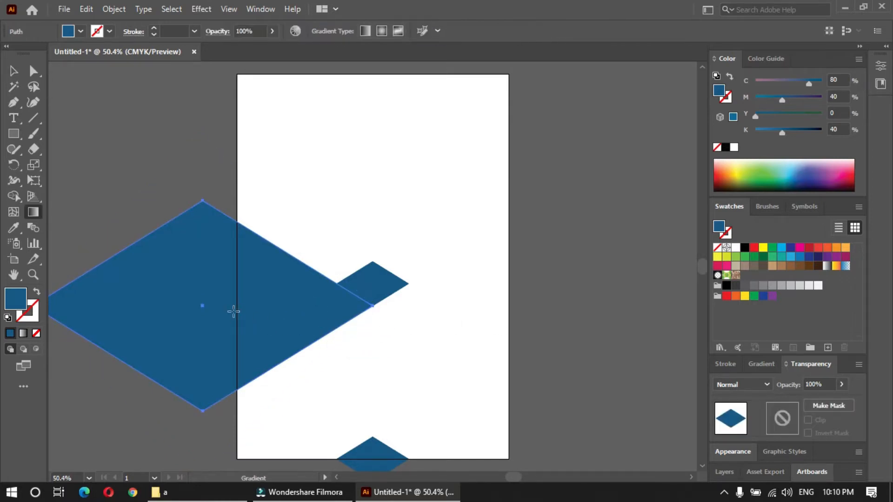
pyautogui.click(756, 366)
pyautogui.click(771, 395)
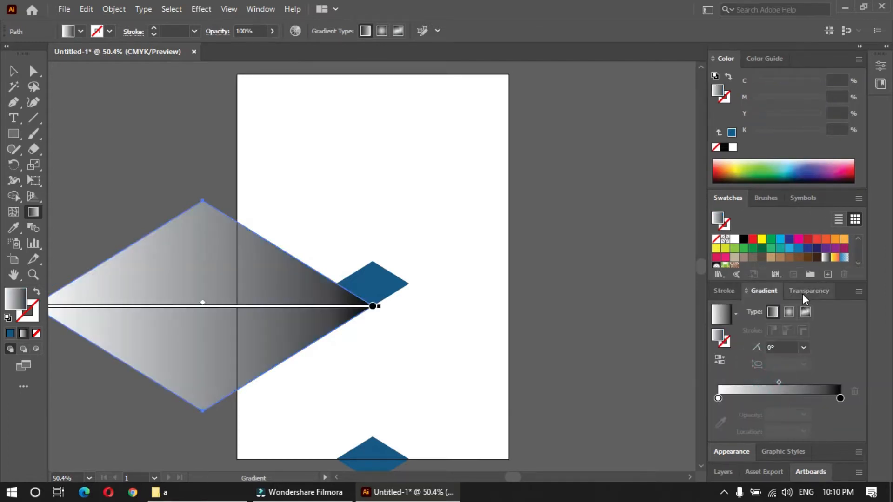
# Switch the gradient's end color stop to CMYK and set it to C 40, M 0, Y 60, K 0.
pyautogui.click(840, 399)
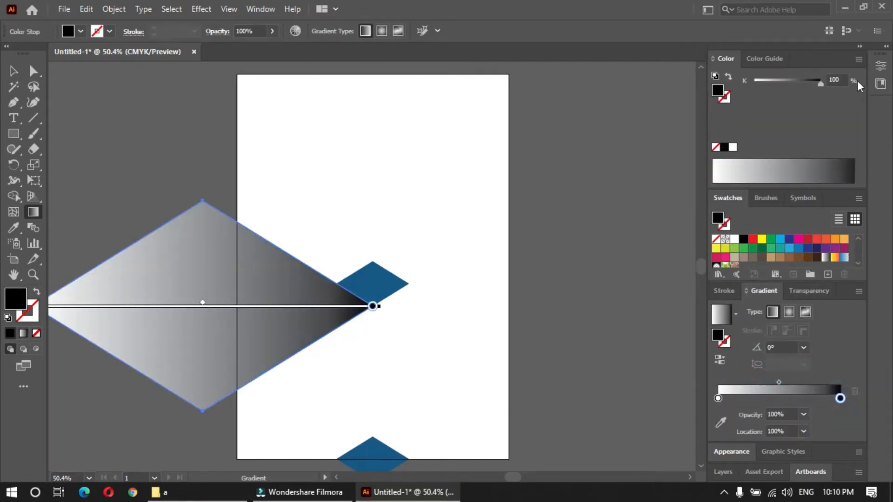
pyautogui.click(859, 59)
pyautogui.click(803, 124)
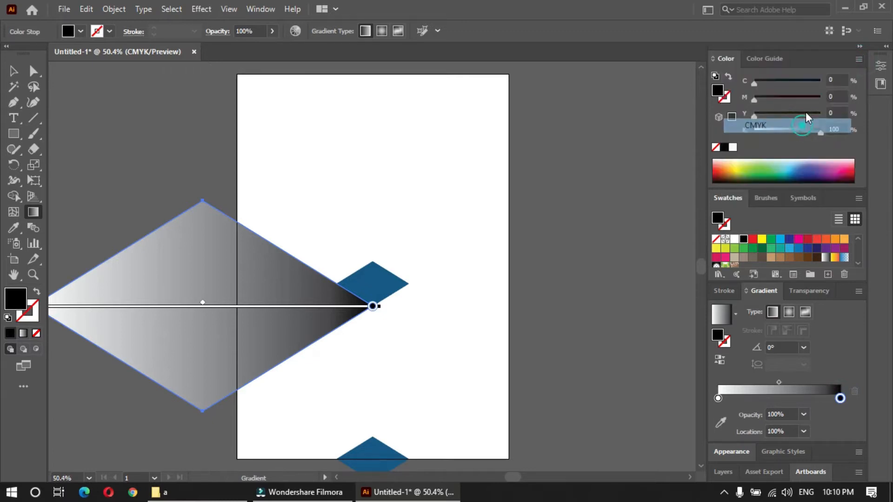
pyautogui.click(836, 113)
pyautogui.write('60')
pyautogui.click(836, 79)
pyautogui.write('40')
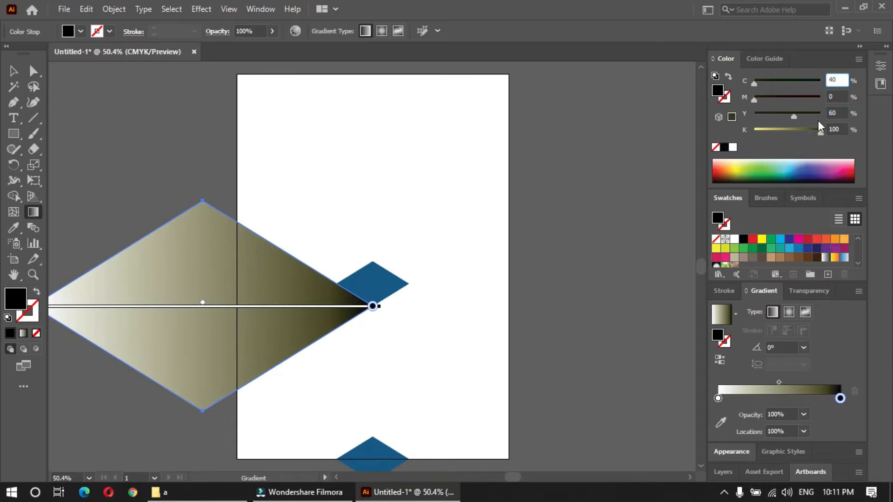
pyautogui.click(837, 129)
pyautogui.write('0')
pyautogui.press('Return')
# Add a middle color stop at about 60% of the gradient and set it to C 80, M 0, Y 0, K 0.
pyautogui.click(791, 403)
pyautogui.write('60')
pyautogui.press('Return')
pyautogui.doubleClick(836, 113)
pyautogui.write('0')
pyautogui.press('Return')
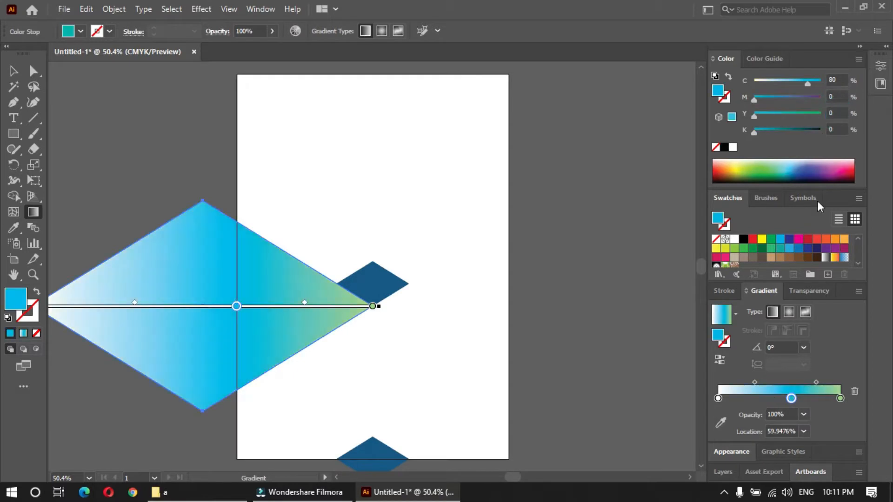
# Switch the gradient's start color stop to CMYK and set it to C 80, M 40, Y 0, K 0.
pyautogui.click(718, 398)
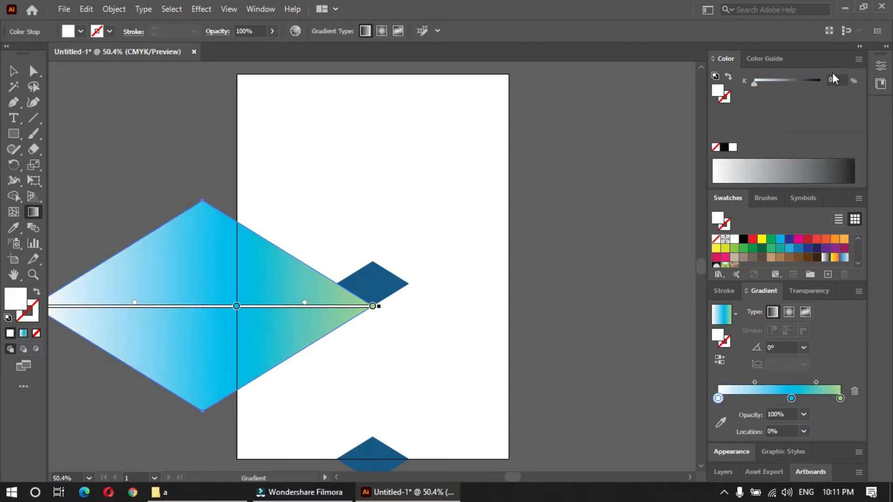
pyautogui.click(858, 60)
pyautogui.click(798, 129)
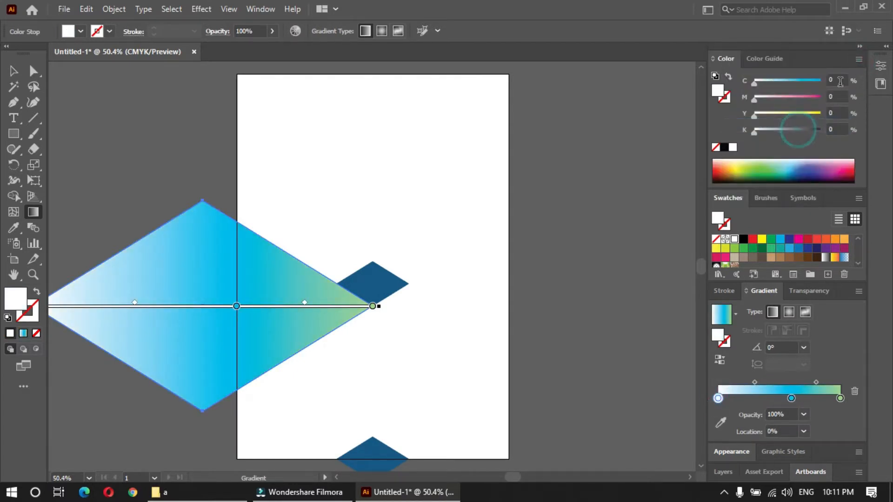
pyautogui.doubleClick(838, 79)
pyautogui.write('80')
pyautogui.doubleClick(837, 96)
pyautogui.write('40')
pyautogui.press('Return')
# Redraw the large diamond's gradient horizontally so it runs from near its centre to its right corner.
pyautogui.moveTo(256, 332)
pyautogui.mouseDown()
pyautogui.moveTo(369, 329)
pyautogui.moveTo(343, 305)
pyautogui.moveTo(285, 341)
pyautogui.moveTo(347, 334)
pyautogui.moveTo(389, 344)
pyautogui.mouseUp()
pyautogui.press('v')
pyautogui.click(407, 343)
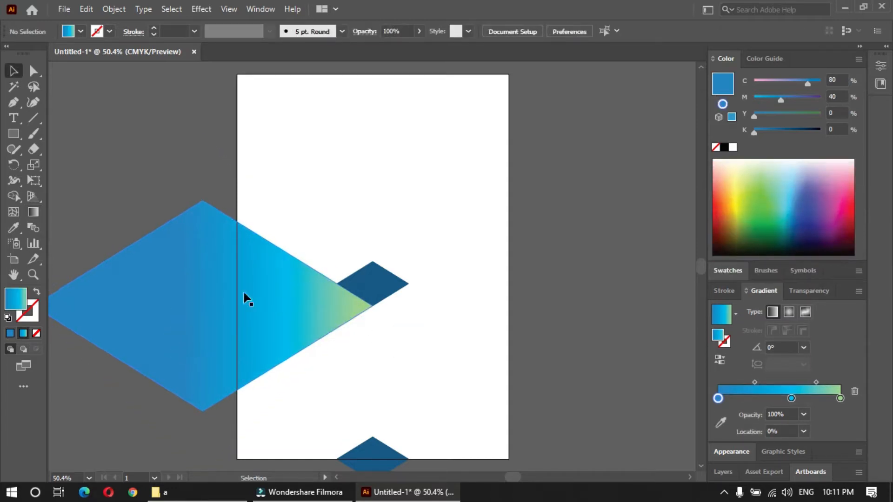
# Draw a vertical line along the page's left edge, extending above and below the large diamond.
pyautogui.moveTo(246, 293); pyautogui.dragTo(301, 274)
pyautogui.click(29, 115)
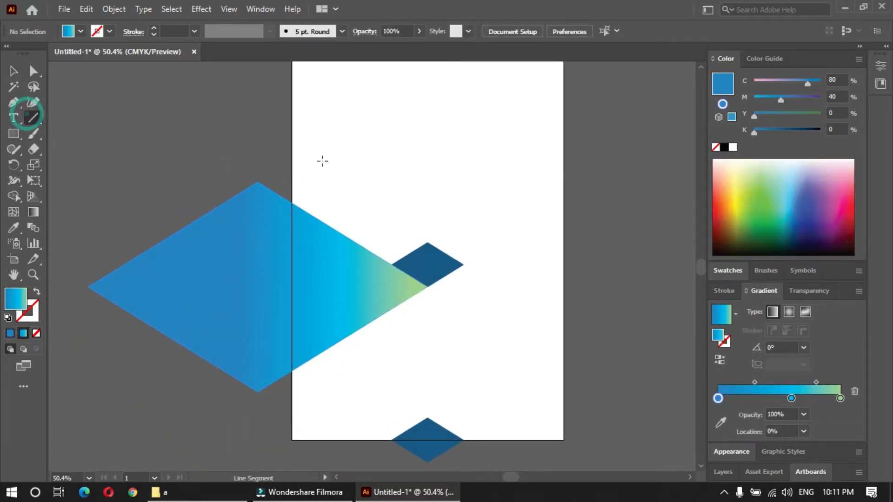
pyautogui.moveTo(292, 150)
pyautogui.mouseDown()
pyautogui.moveTo(313, 431)
pyautogui.moveTo(292, 456)
pyautogui.mouseUp()
pyautogui.press('v')
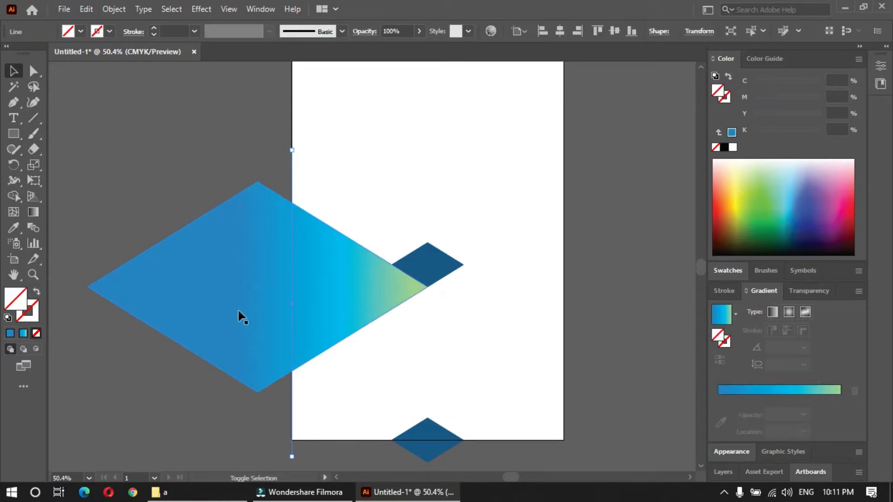
# Use Shape Builder to remove the part of the large diamond outside the page and the leftover line ends.
pyautogui.keyDown('shift'); pyautogui.click(239, 310); pyautogui.keyUp('shift')
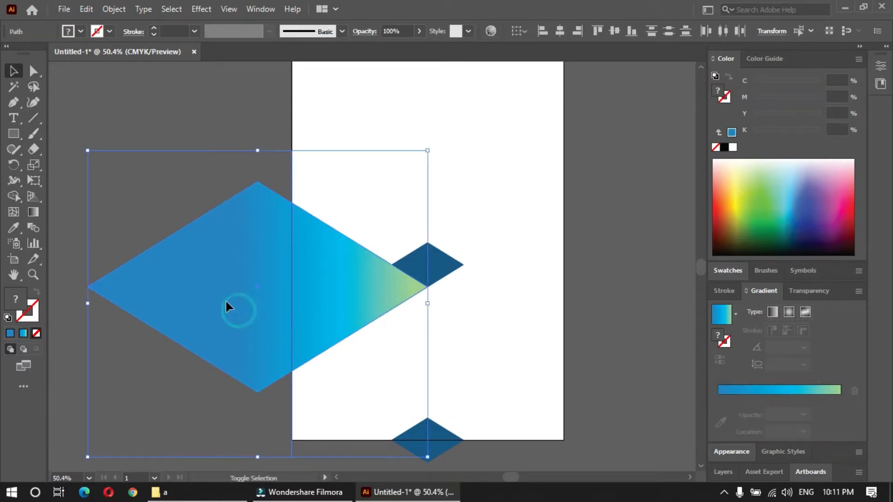
pyautogui.click(14, 194)
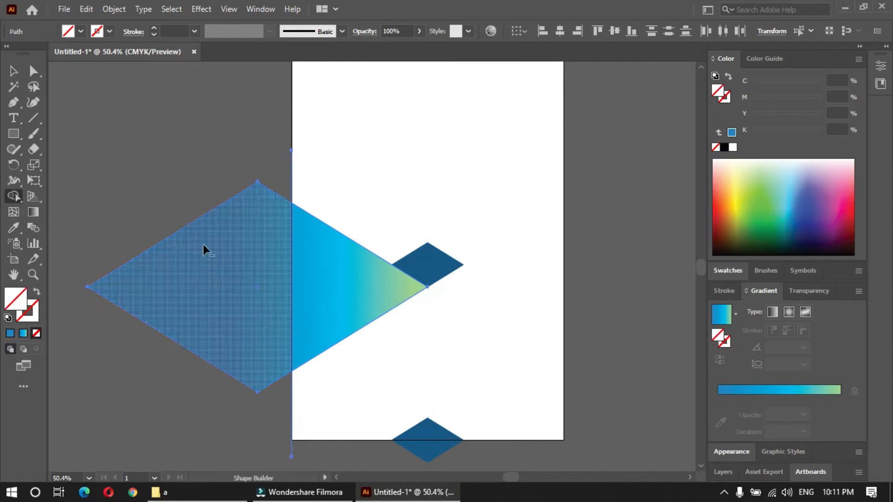
pyautogui.keyDown('alt'); pyautogui.click(178, 218); pyautogui.keyUp('alt')
pyautogui.keyDown('alt'); pyautogui.click(292, 177); pyautogui.keyUp('alt')
pyautogui.keyDown('alt'); pyautogui.click(291, 395); pyautogui.keyUp('alt')
pyautogui.press('v')
pyautogui.click(362, 384)
# Redraw the triangle's gradient horizontally so it starts beyond the page's left edge and ends near the right tip.
pyautogui.moveTo(430, 322); pyautogui.dragTo(366, 341)
pyautogui.click(289, 333)
pyautogui.press('g')
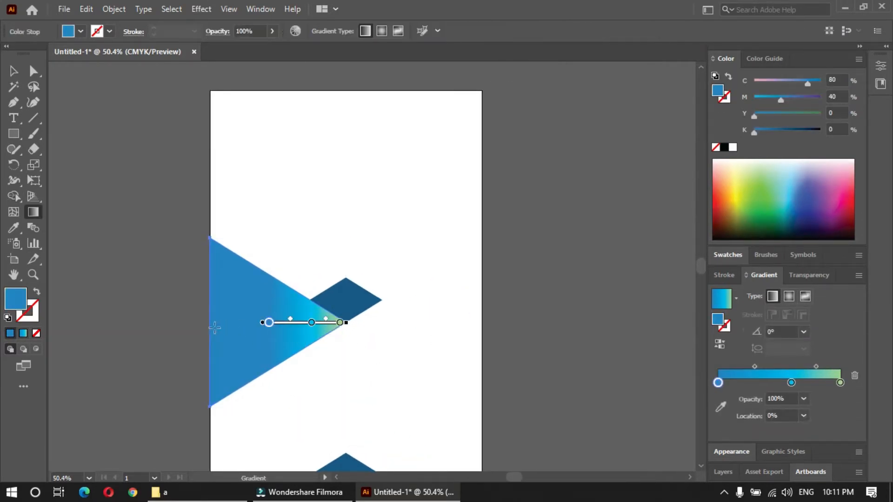
pyautogui.click(269, 322)
pyautogui.moveTo(200, 323); pyautogui.dragTo(313, 323)
pyautogui.moveTo(166, 323); pyautogui.dragTo(293, 347)
pyautogui.press('v')
pyautogui.click(367, 353)
# Duplicate the triangle upward to the small diamond's top corner and draw an opacity mask rectangle covering the copy.
pyautogui.click(244, 335)
pyautogui.moveTo(230, 344); pyautogui.dragTo(227, 298)
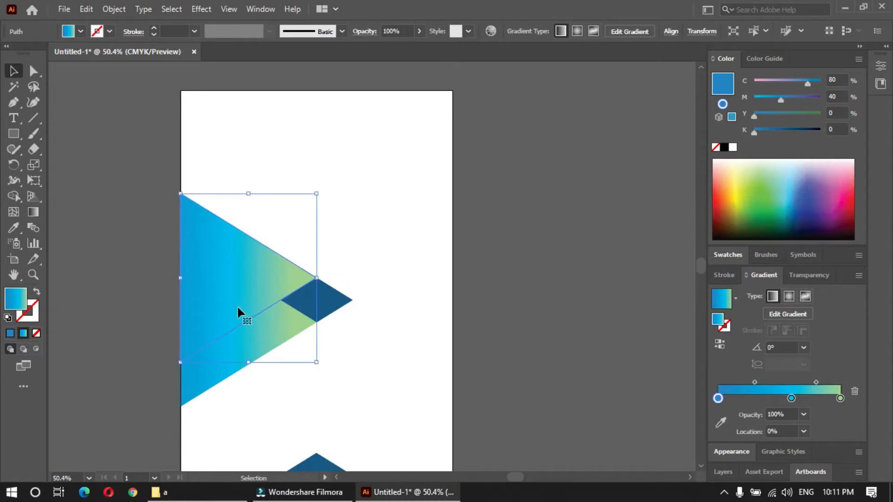
pyautogui.click(799, 275)
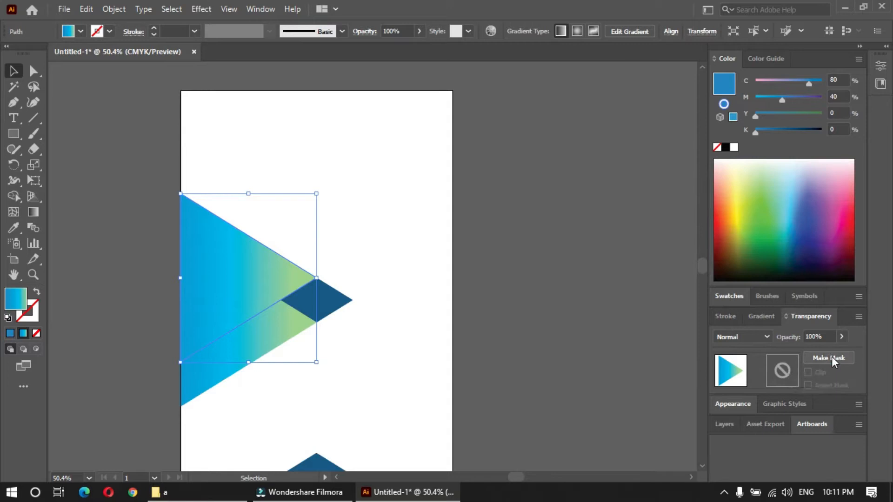
pyautogui.click(784, 372)
pyautogui.click(17, 136)
pyautogui.moveTo(183, 162); pyautogui.dragTo(317, 387)
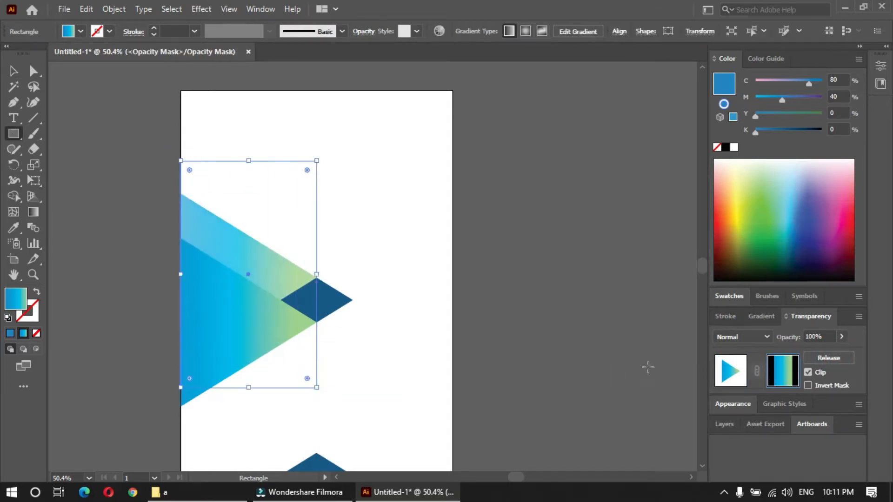
# Fill the mask rectangle with the white-to-black gradient, angle it diagonally down to the left, and exit mask editing.
pyautogui.click(754, 316)
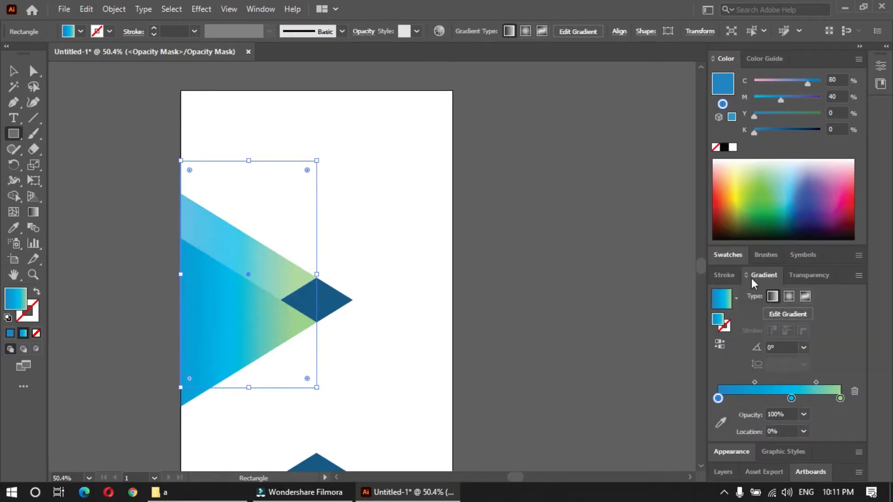
pyautogui.click(729, 255)
pyautogui.click(825, 356)
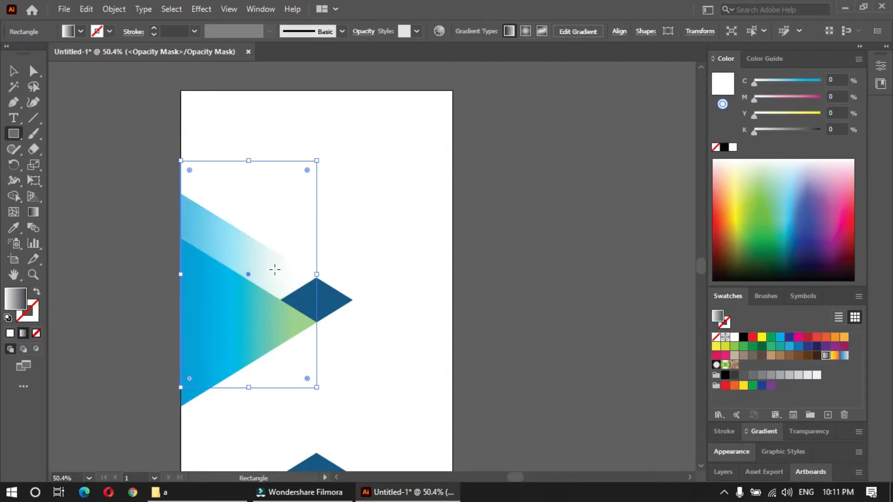
pyautogui.press('g')
pyautogui.moveTo(277, 243); pyautogui.dragTo(198, 335)
pyautogui.moveTo(262, 258)
pyautogui.mouseDown()
pyautogui.moveTo(214, 314)
pyautogui.moveTo(224, 302)
pyautogui.mouseUp()
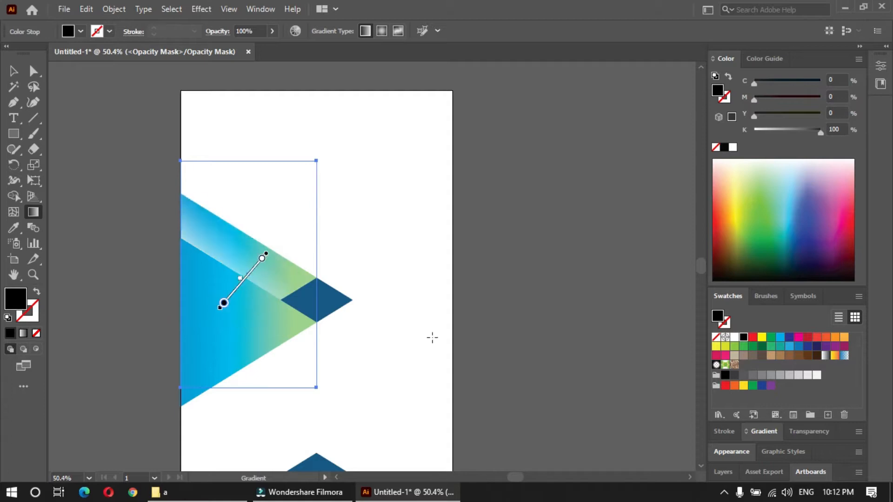
pyautogui.click(800, 431)
pyautogui.click(731, 419)
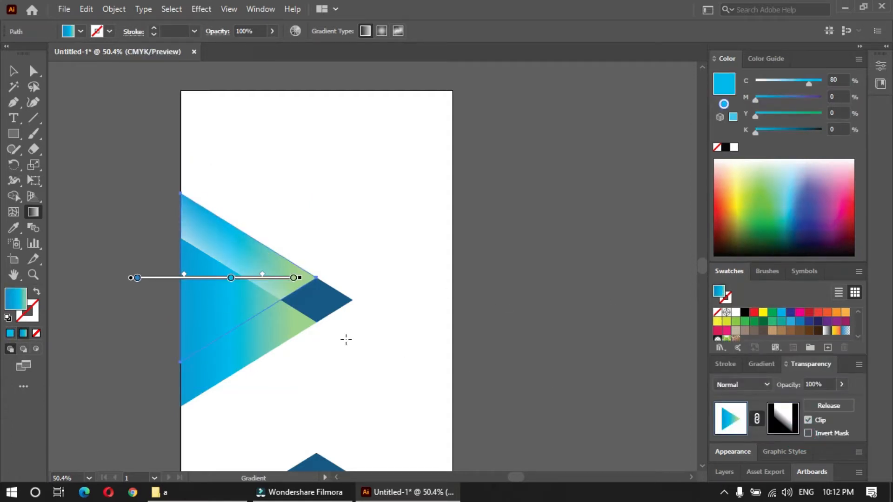
pyautogui.press('v')
pyautogui.click(365, 333)
# Redraw the upper triangle's gradient diagonally from inside its lower left to beyond its upper edge.
pyautogui.moveTo(205, 313); pyautogui.dragTo(305, 282)
pyautogui.click(277, 287)
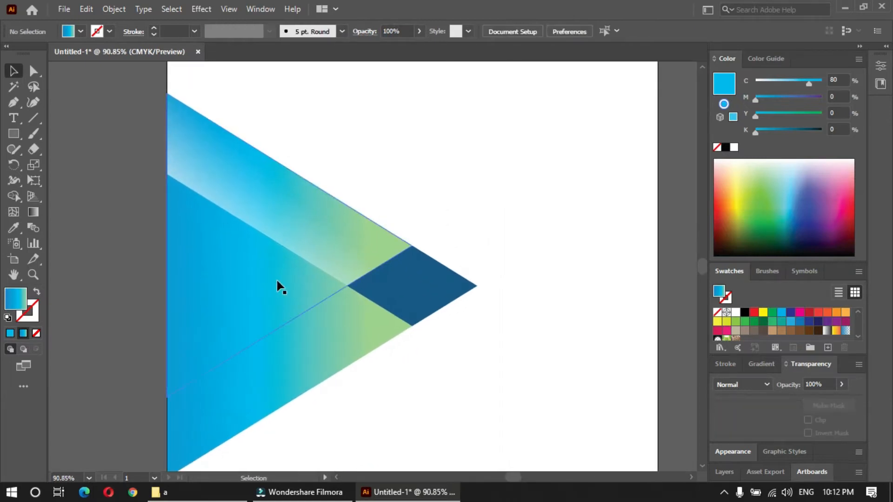
pyautogui.click(37, 213)
pyautogui.moveTo(283, 181)
pyautogui.mouseDown()
pyautogui.moveTo(267, 263)
pyautogui.moveTo(229, 268)
pyautogui.mouseUp()
pyautogui.moveTo(196, 337); pyautogui.dragTo(301, 145)
pyautogui.press('v')
pyautogui.click(421, 180)
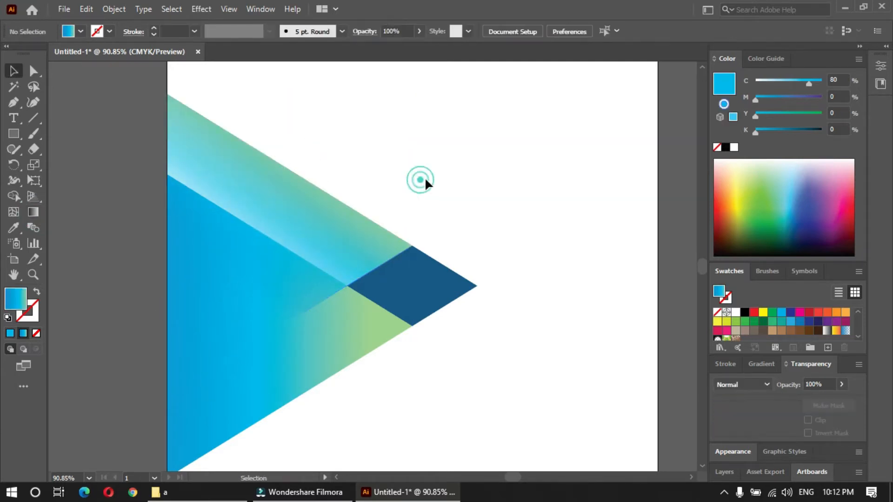
# Darken the lower-left colour stop of the upper triangle's gradient by setting its black value to 24%.
pyautogui.click(290, 285)
pyautogui.press('g')
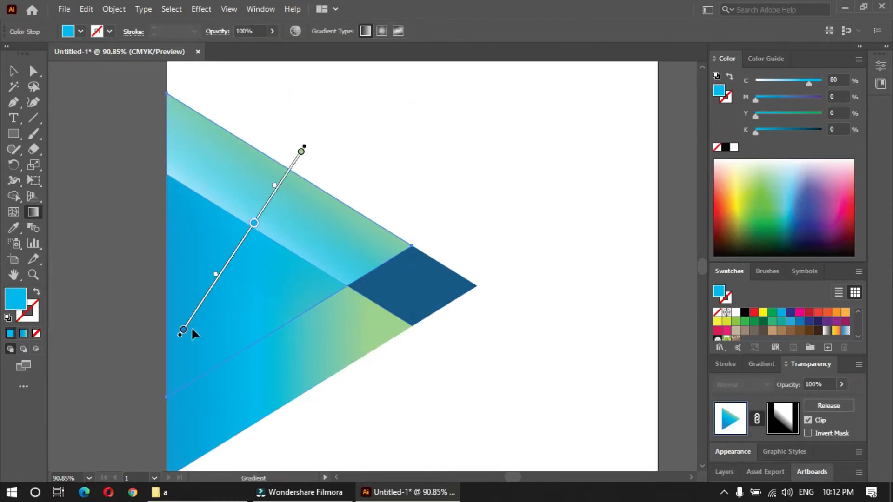
pyautogui.click(184, 330)
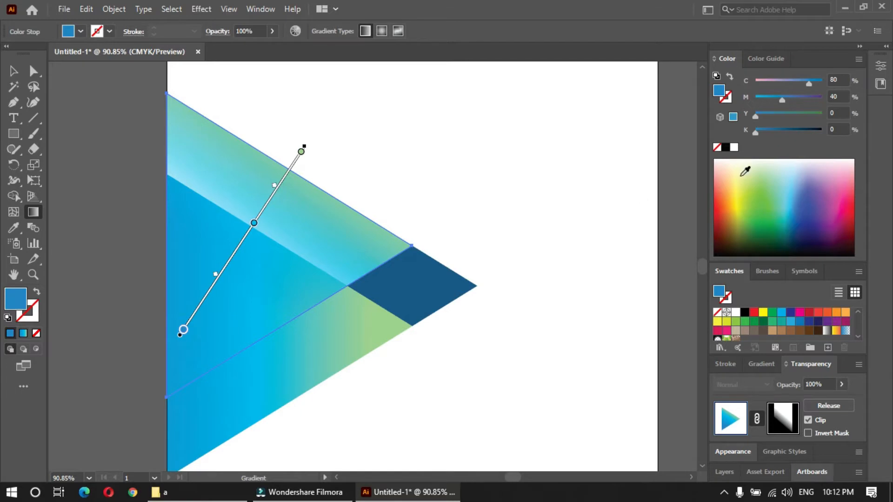
pyautogui.moveTo(756, 135); pyautogui.dragTo(771, 132)
pyautogui.press('v')
pyautogui.click(554, 193)
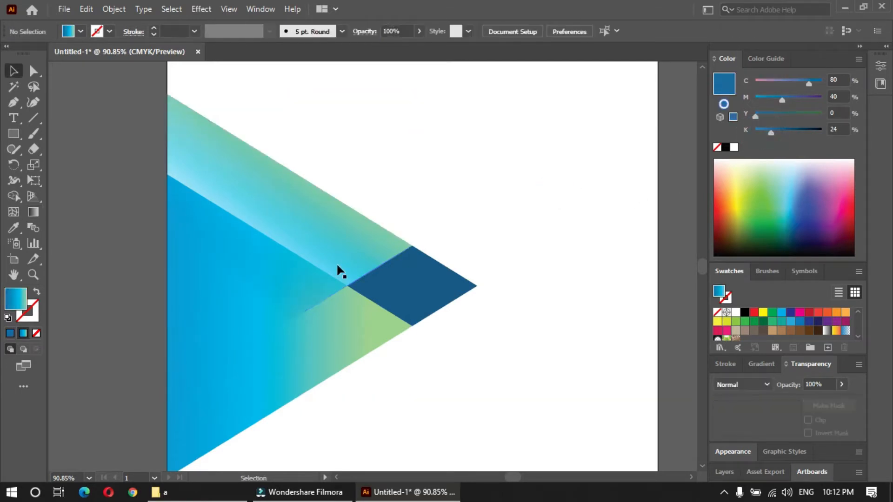
# Redraw the upper triangle's gradient diagonally up to the right over a shorter span, then undo the last adjustment.
pyautogui.click(254, 302)
pyautogui.press('g')
pyautogui.moveTo(195, 318)
pyautogui.mouseDown()
pyautogui.moveTo(293, 265)
pyautogui.moveTo(350, 199)
pyautogui.moveTo(305, 200)
pyautogui.moveTo(281, 183)
pyautogui.moveTo(233, 253)
pyautogui.mouseUp()
pyautogui.press('v')
pyautogui.click(785, 420)
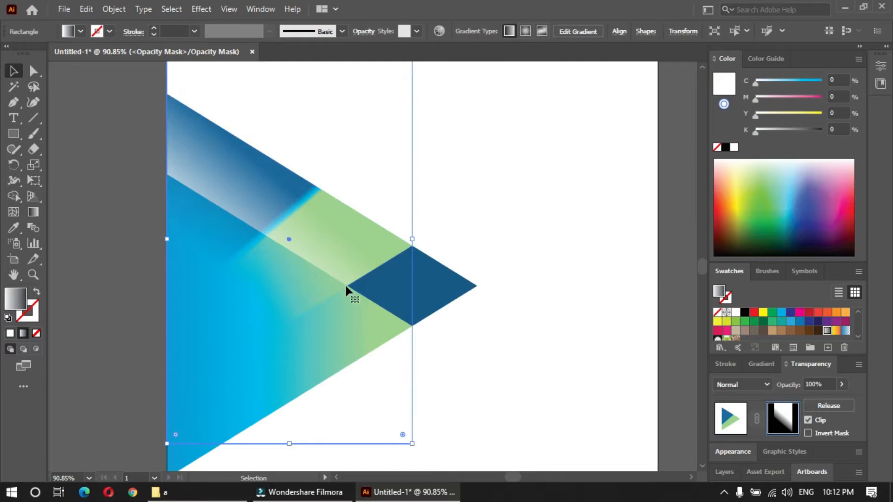
pyautogui.hotkey('ctrl', 'z')
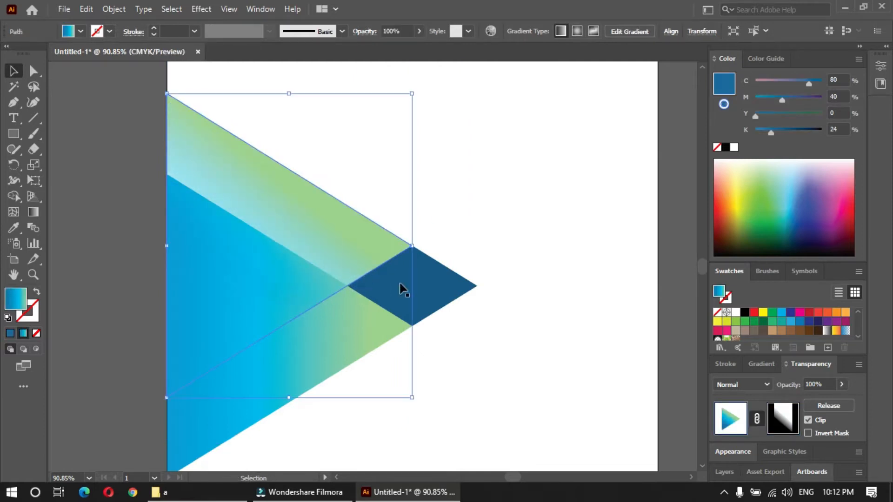
# Redraw the upper triangle's opacity mask gradient horizontally, white at the right tip to black at the page's left edge, and exit mask editing.
pyautogui.click(786, 418)
pyautogui.press('g')
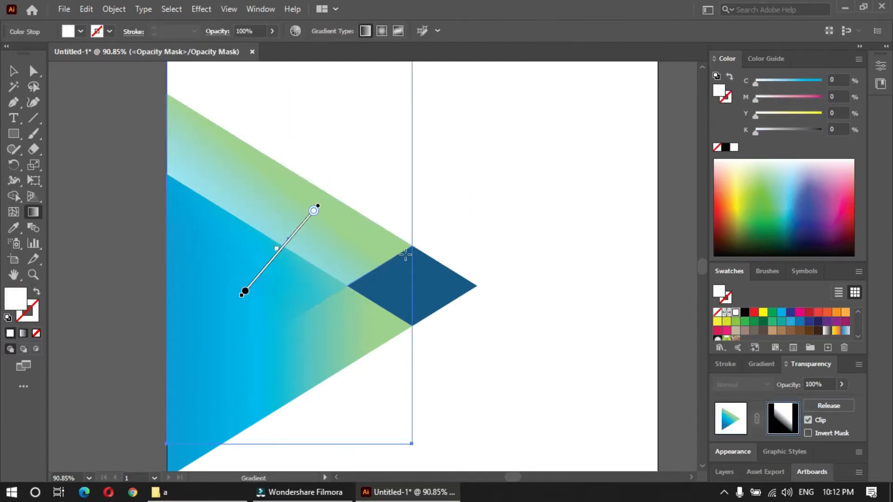
pyautogui.moveTo(408, 249); pyautogui.dragTo(173, 248)
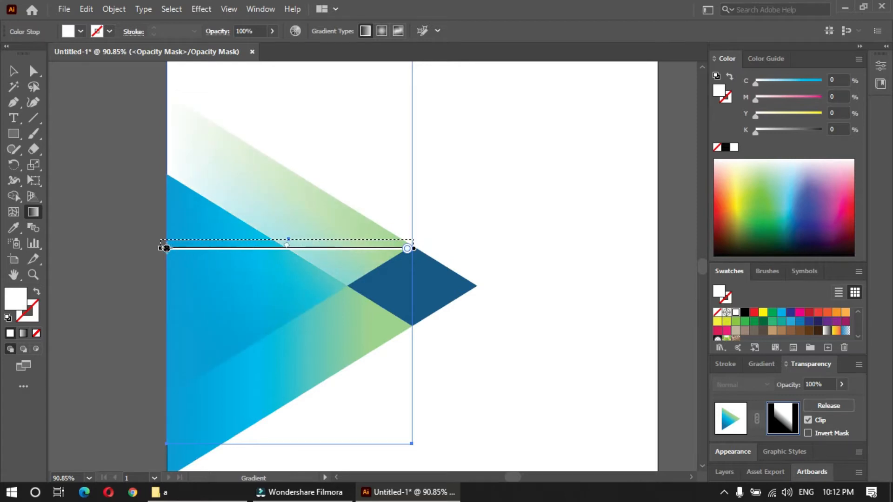
pyautogui.press('v')
pyautogui.click(728, 424)
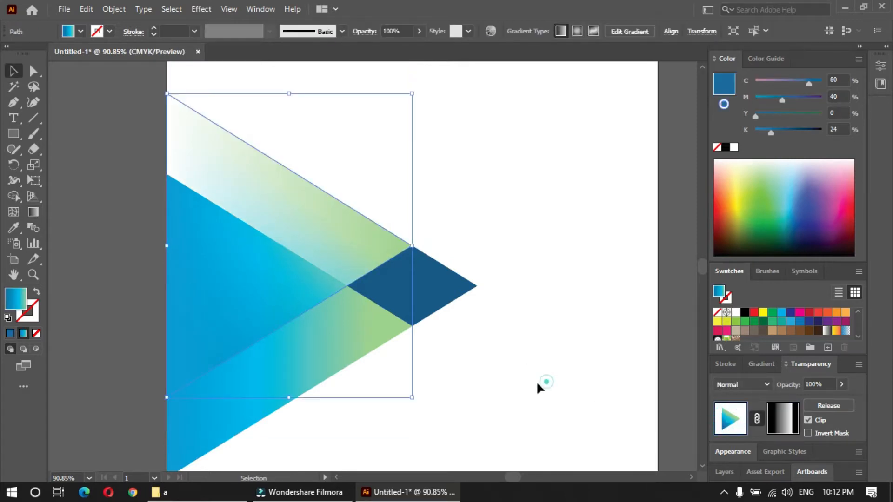
pyautogui.click(537, 381)
# Move both triangles and the small diamond together to the left, so the triangles extend beyond the page's left edge.
pyautogui.keyDown('ctrl'); pyautogui.keyDown('alt'); pyautogui.click(367, 316); pyautogui.keyUp('alt'); pyautogui.keyUp('ctrl')
pyautogui.scroll(-1, 368, 316)
pyautogui.moveTo(367, 353); pyautogui.dragTo(397, 254)
pyautogui.moveTo(412, 292); pyautogui.dragTo(369, 291)
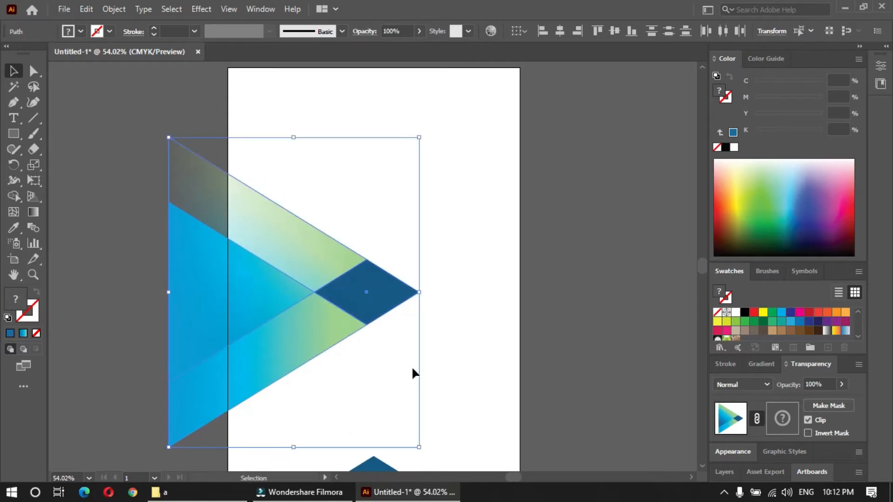
pyautogui.click(411, 367)
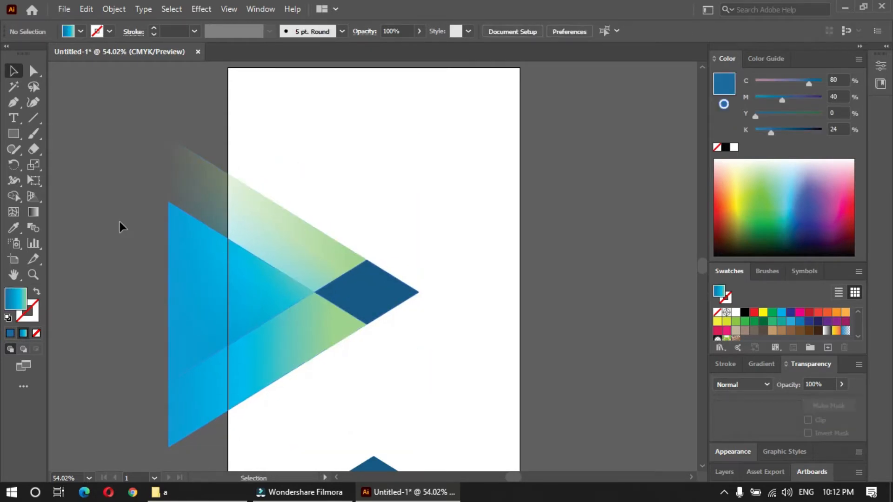
# Duplicate the two triangles horizontally to the right and reflect the copies across the vertical axis.
pyautogui.click(195, 269)
pyautogui.moveTo(197, 267); pyautogui.dragTo(437, 268)
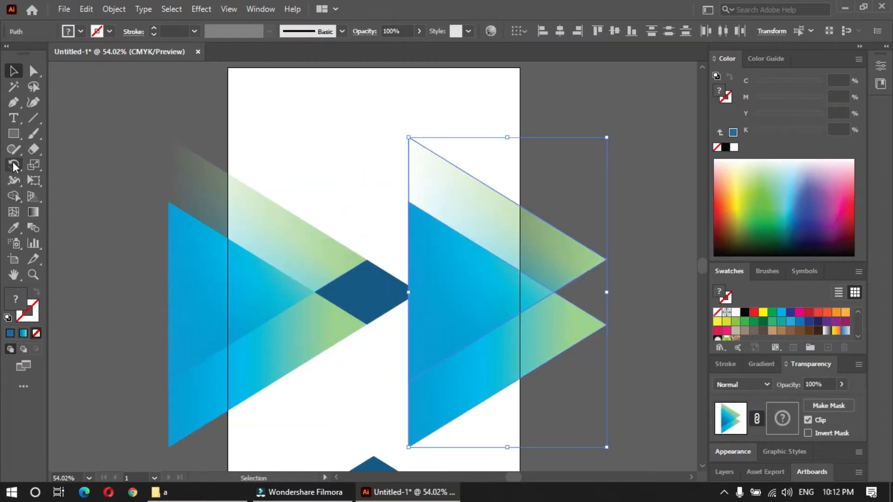
pyautogui.moveTo(12, 164); pyautogui.dragTo(51, 180)
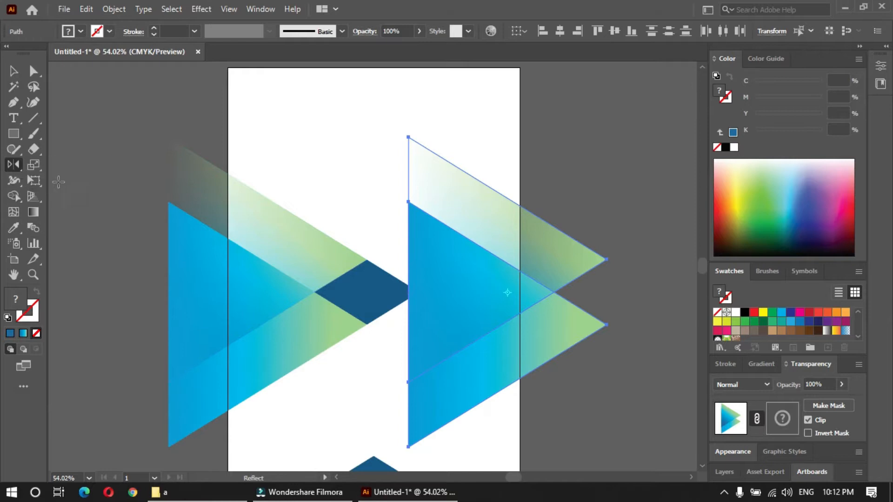
pyautogui.doubleClick(16, 166)
pyautogui.press('Return')
# Move the mirrored triangles to the left until they fit against the right side of the small diamond.
pyautogui.press('v')
pyautogui.moveTo(428, 257); pyautogui.dragTo(384, 258)
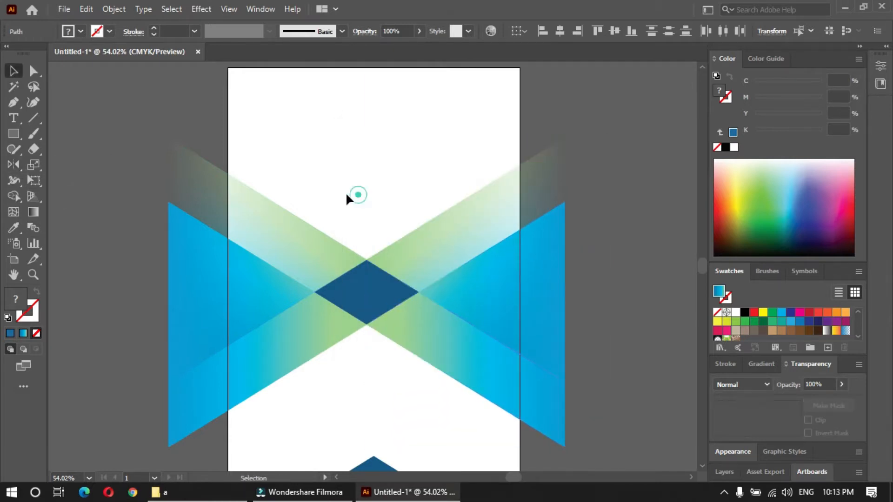
pyautogui.click(346, 192)
# Group the small diamond with all four triangles and centre the group horizontally on the page.
pyautogui.moveTo(419, 330); pyautogui.dragTo(343, 186)
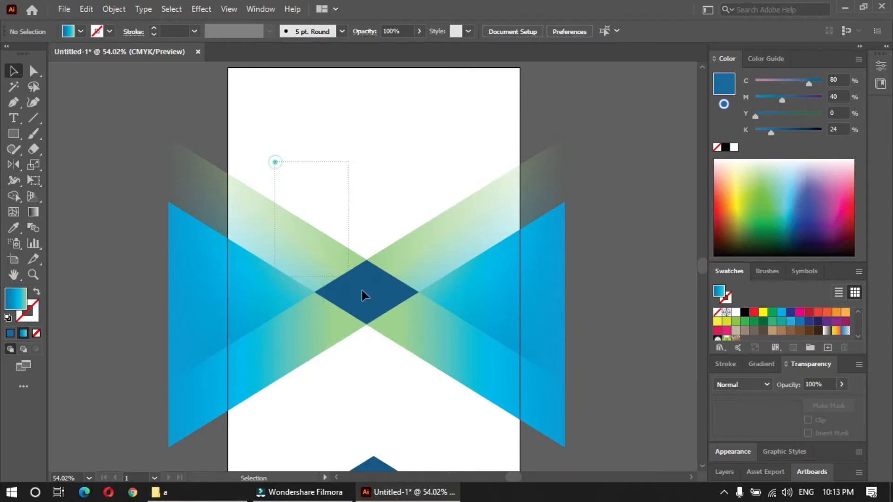
pyautogui.moveTo(362, 293); pyautogui.dragTo(362, 293)
pyautogui.press('a')
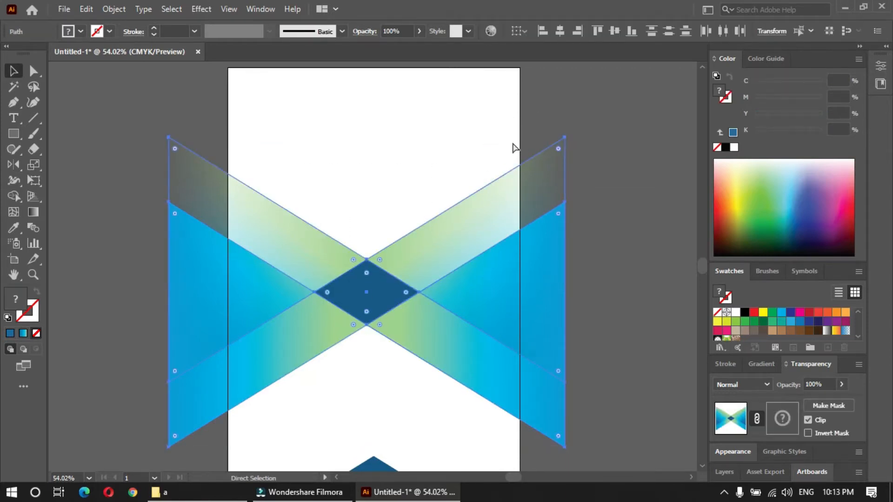
pyautogui.click(115, 9)
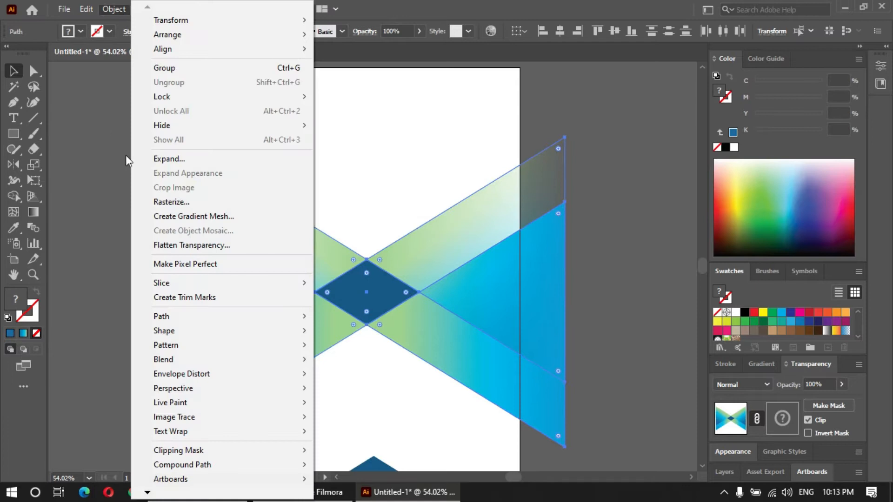
pyautogui.click(185, 66)
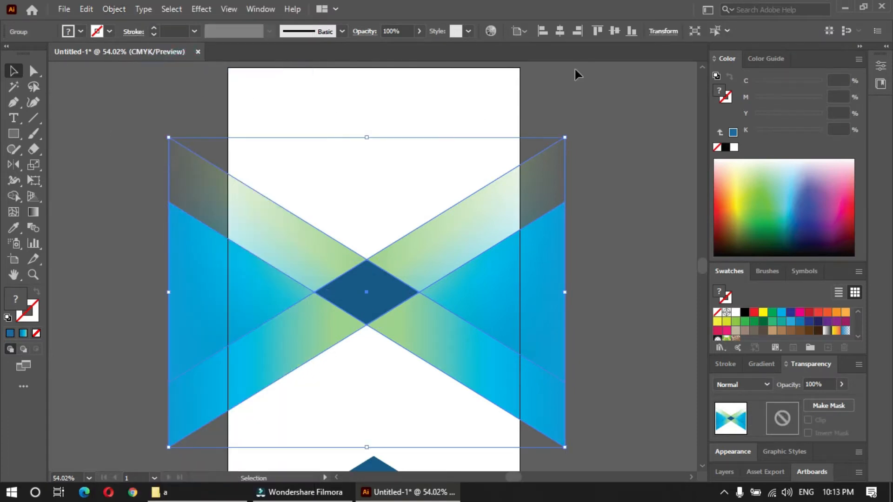
pyautogui.click(560, 31)
pyautogui.click(381, 199)
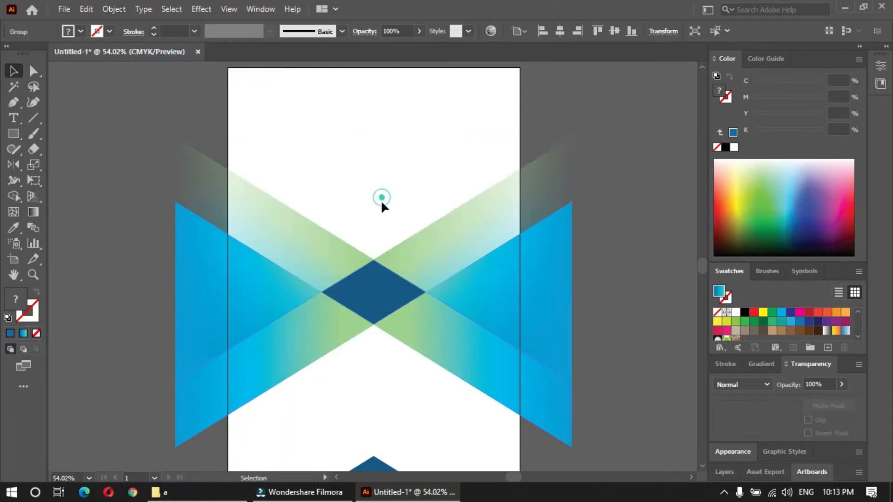
# Start placing files and browse to the Cover folder inside 030 - Design with AI, ID, CDR.
pyautogui.moveTo(379, 387)
pyautogui.mouseDown()
pyautogui.moveTo(379, 359)
pyautogui.moveTo(374, 402)
pyautogui.mouseUp()
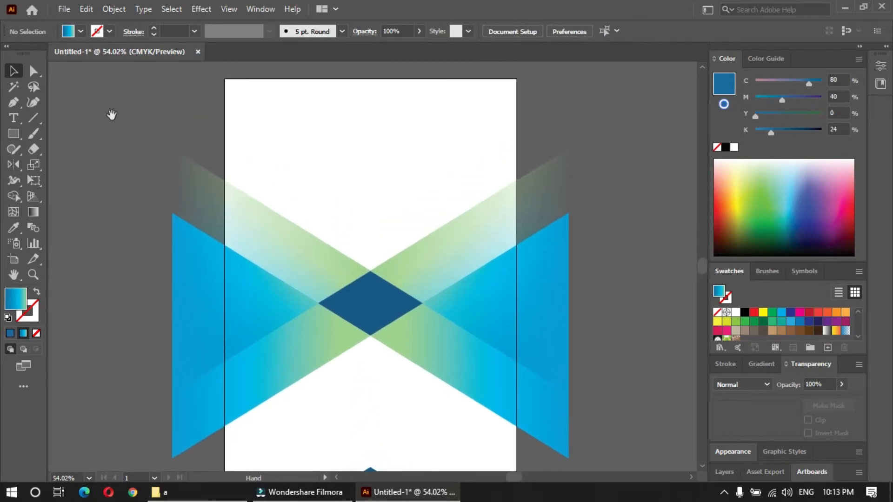
pyautogui.click(64, 9)
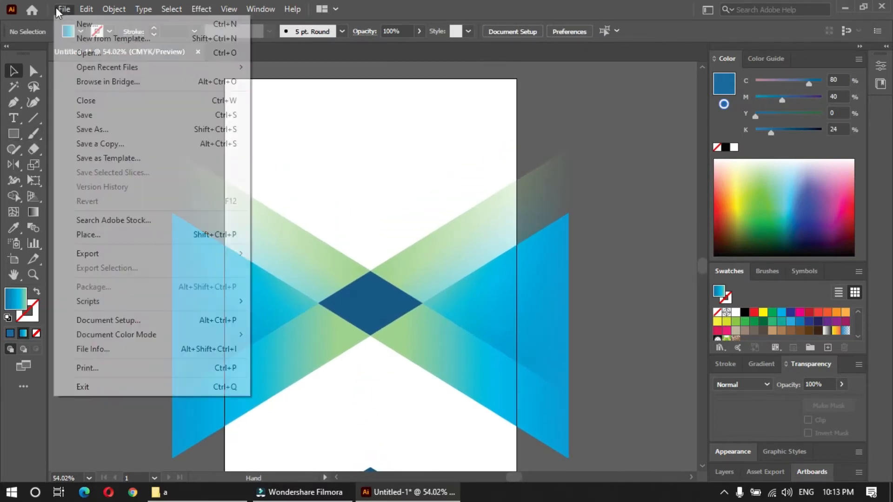
pyautogui.click(90, 234)
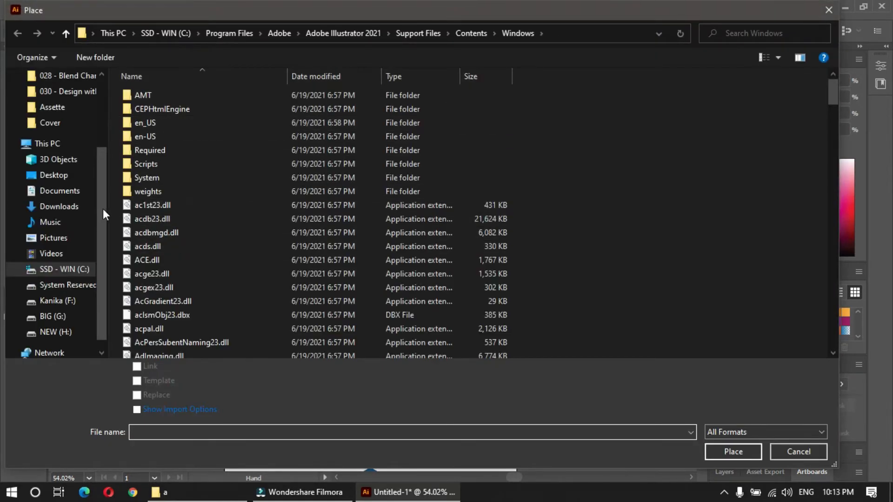
pyautogui.click(18, 317)
pyautogui.scroll(1, 68, 87)
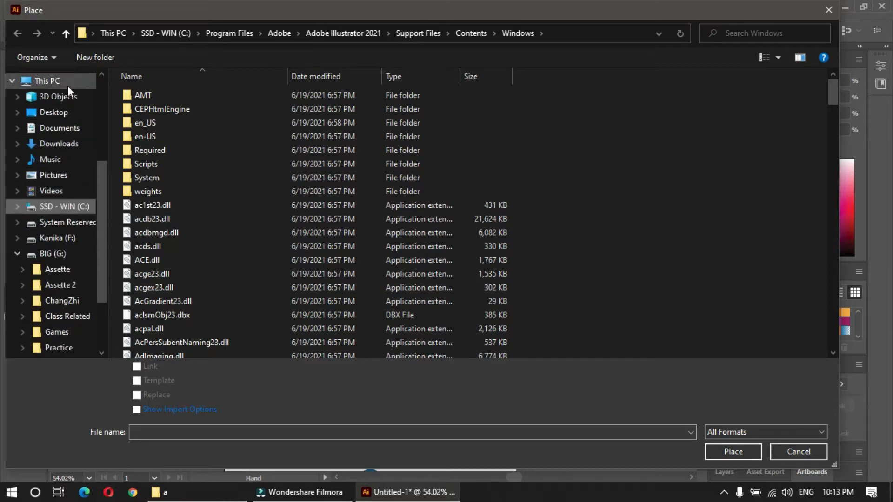
pyautogui.scroll(1, 65, 91)
pyautogui.scroll(1, 64, 93)
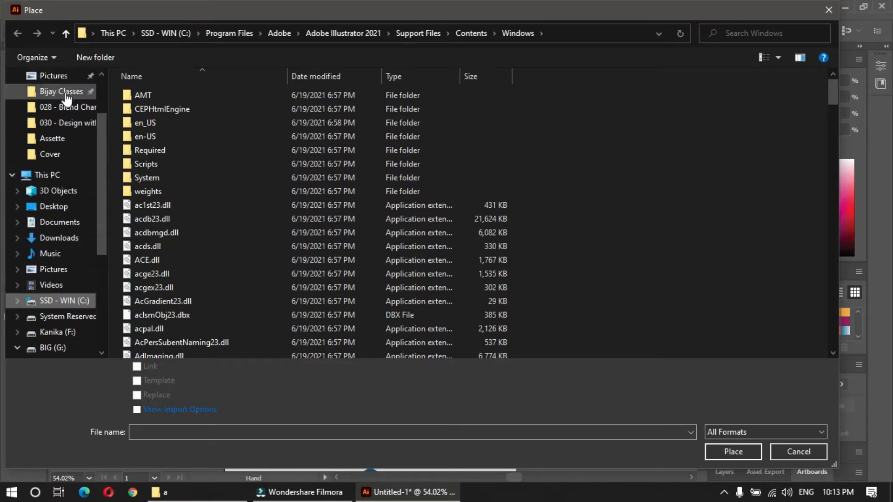
pyautogui.click(79, 126)
pyautogui.doubleClick(222, 99)
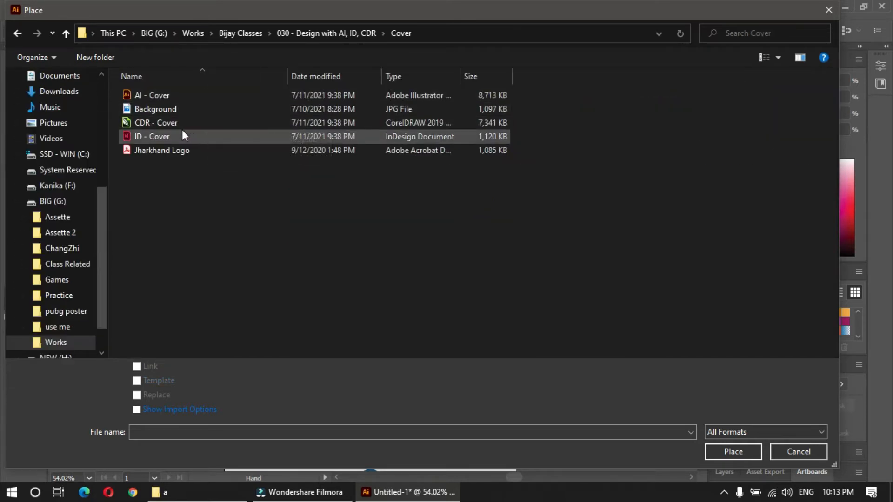
# Place the Background photo in the upper part of the page and the Jharkhand Logo just below the small diamond.
pyautogui.click(155, 110)
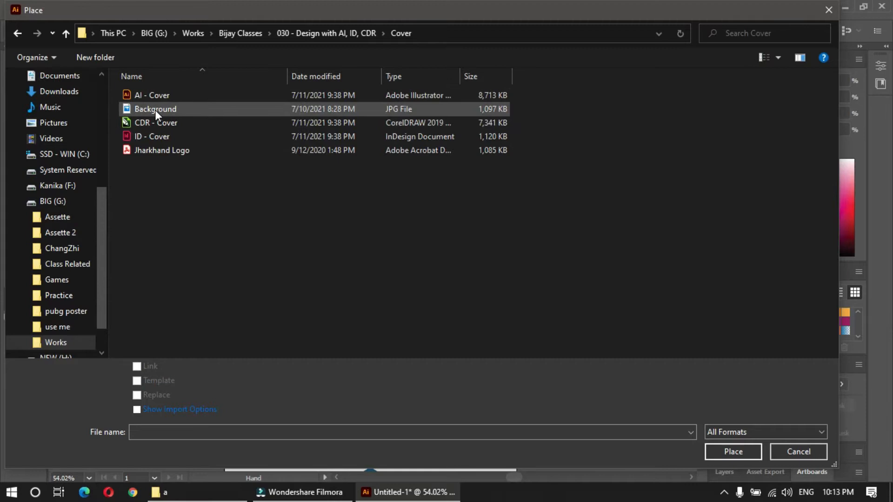
pyautogui.keyDown('ctrl'); pyautogui.click(156, 149); pyautogui.keyUp('ctrl')
pyautogui.click(733, 451)
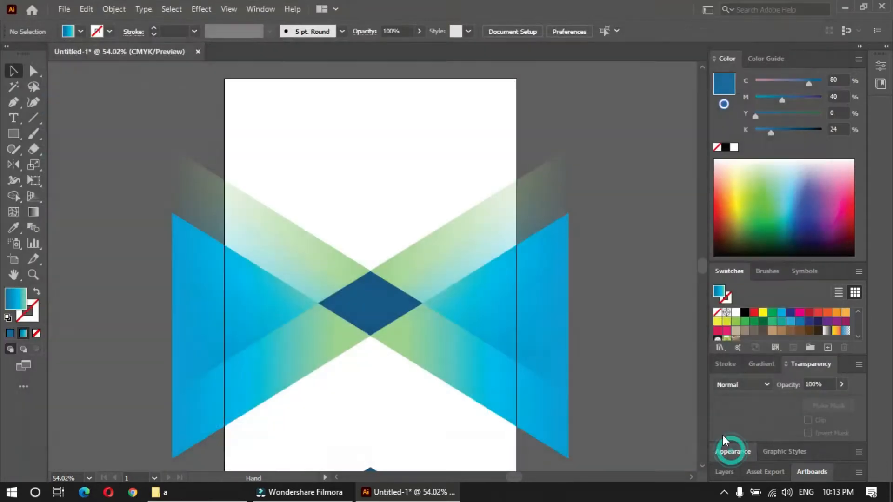
pyautogui.moveTo(243, 104); pyautogui.dragTo(455, 222)
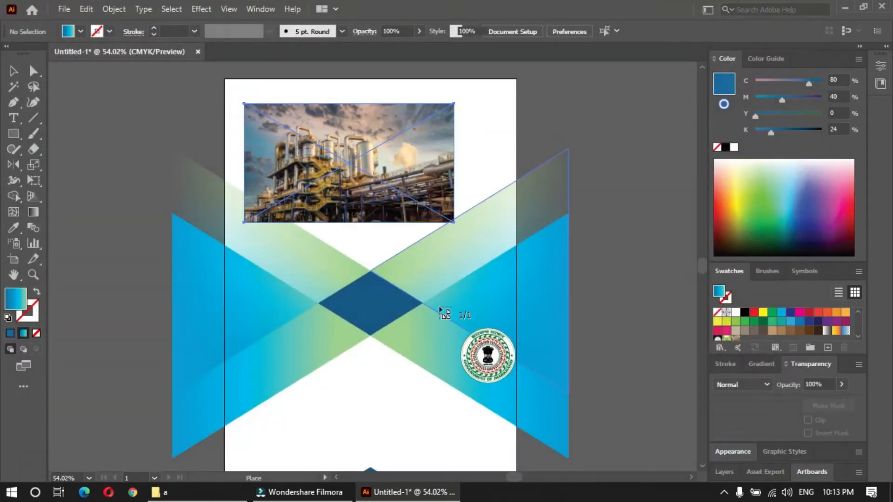
pyautogui.moveTo(355, 360); pyautogui.dragTo(375, 392)
# Move the photo to the page's upper-left corner and enlarge it to about 318 × 181 mm.
pyautogui.moveTo(384, 204); pyautogui.dragTo(367, 180)
pyautogui.moveTo(437, 197); pyautogui.dragTo(667, 373)
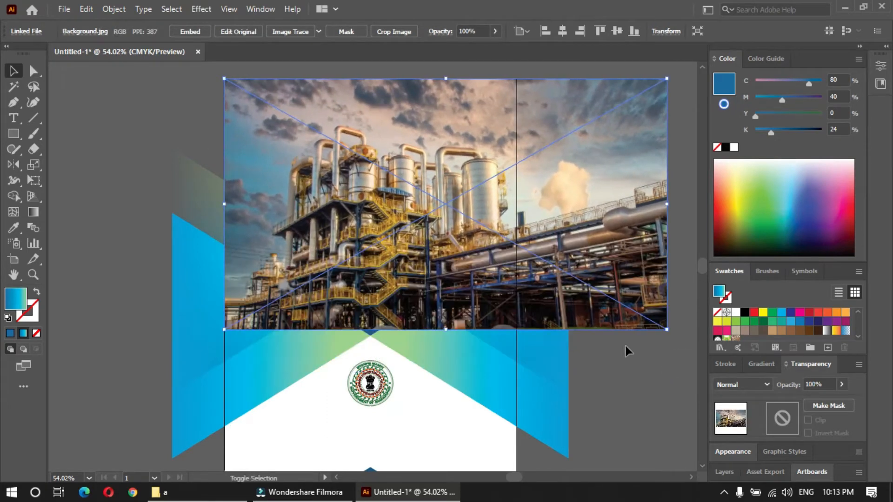
pyautogui.click(190, 121)
# Draw a rectangle about 210 × 172 mm across the top of the page and clip the photo with it.
pyautogui.click(13, 134)
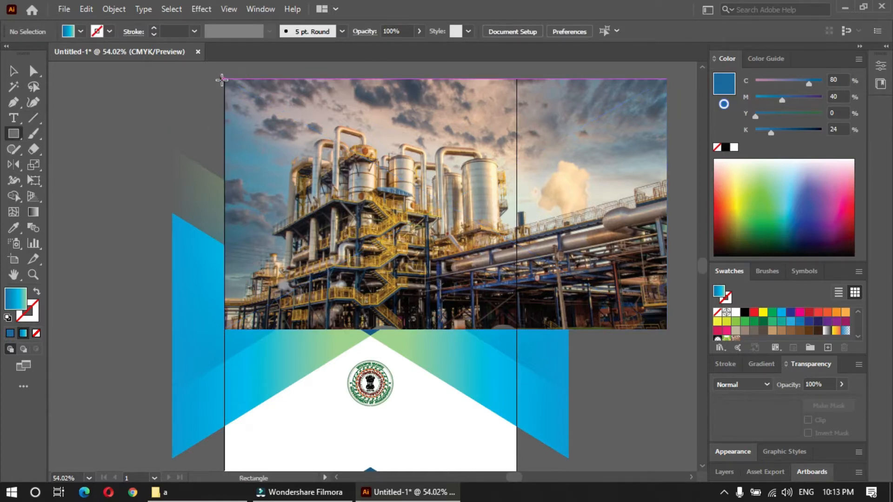
pyautogui.moveTo(225, 79); pyautogui.dragTo(516, 319)
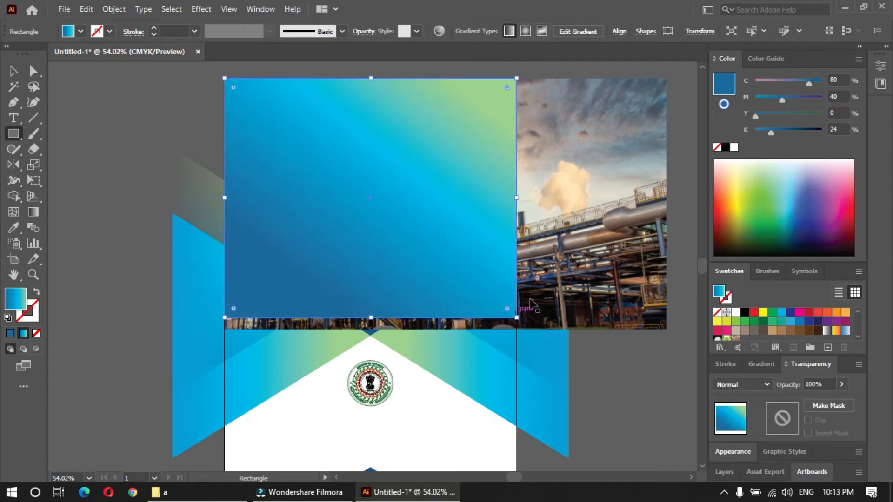
pyautogui.press('v')
pyautogui.keyDown('shift'); pyautogui.click(568, 123); pyautogui.keyUp('shift')
pyautogui.rightClick(420, 120)
pyautogui.click(476, 233)
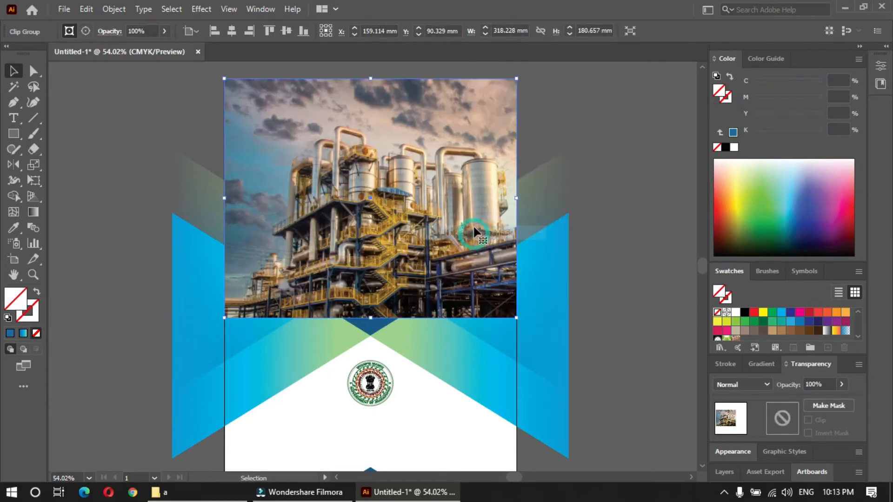
# Send the clipped photo to the back, behind the gradient triangles and the diamond.
pyautogui.click(119, 13)
pyautogui.moveTo(183, 35)
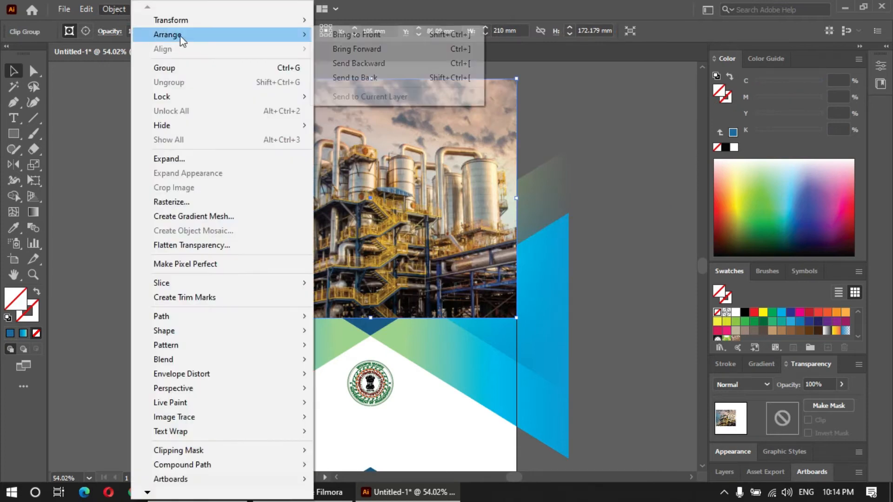
pyautogui.click(361, 78)
pyautogui.click(436, 412)
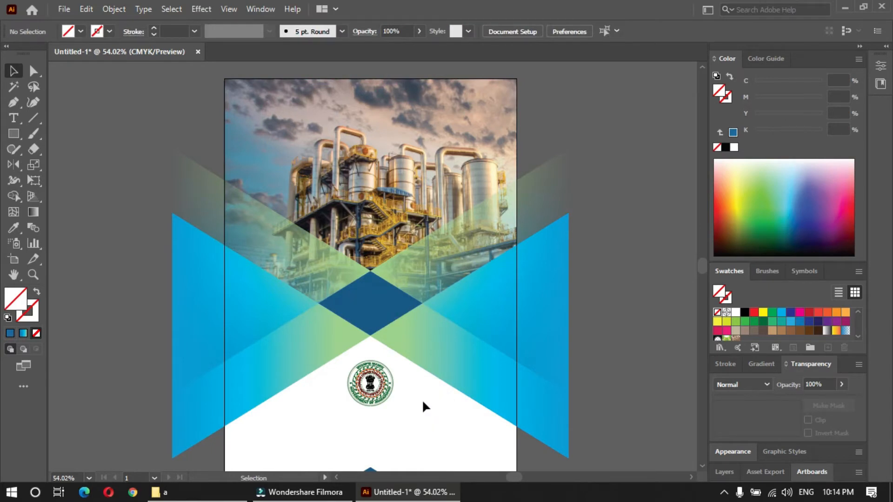
# Enlarge the photo inside its clipping mask and reposition it so the factory sits above the small diamond.
pyautogui.press('a')
pyautogui.click(387, 208)
pyautogui.moveTo(386, 208); pyautogui.dragTo(293, 167)
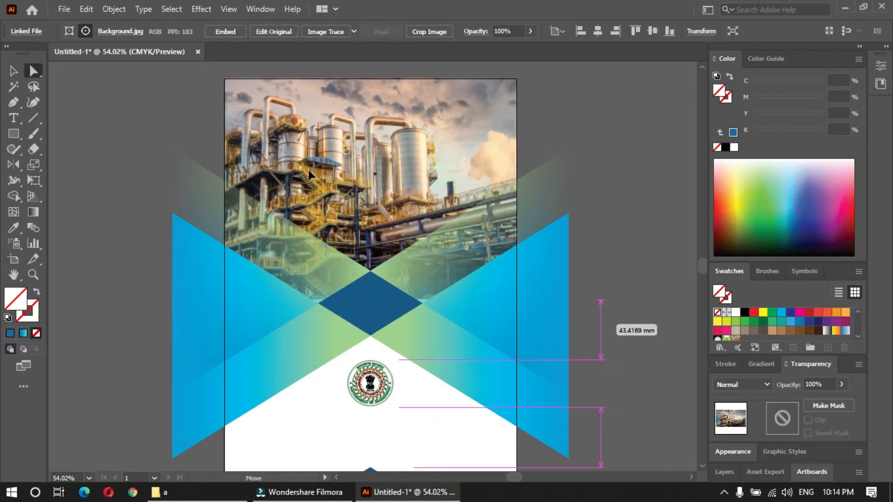
pyautogui.press('v')
pyautogui.moveTo(371, 295); pyautogui.dragTo(371, 326)
pyautogui.moveTo(353, 188); pyautogui.dragTo(401, 189)
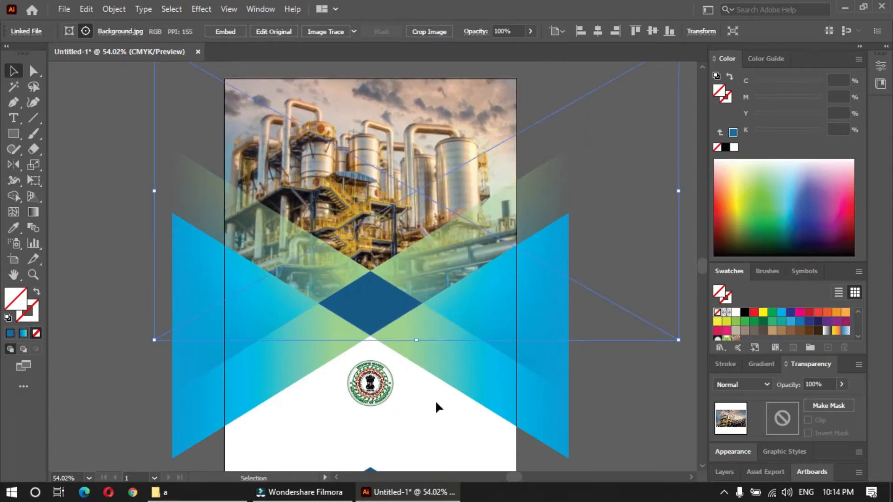
# Add the three-line text "JHARKHAND / INDUSTRIAL & INVESTMENT / PROMOTION POLICY 2021" below the logo.
pyautogui.click(403, 422)
pyautogui.moveTo(404, 421); pyautogui.dragTo(530, 299)
pyautogui.moveTo(390, 222); pyautogui.dragTo(389, 206)
pyautogui.press('t')
pyautogui.click(243, 297)
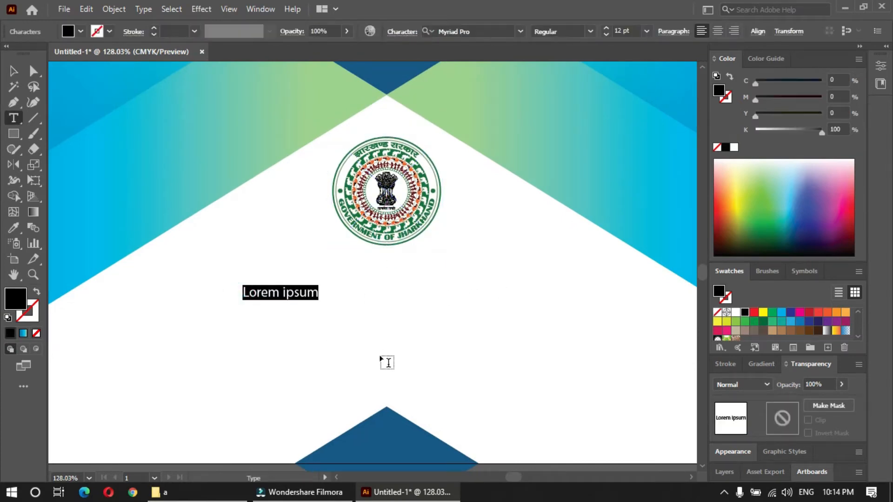
pyautogui.write('JHARKHAND')
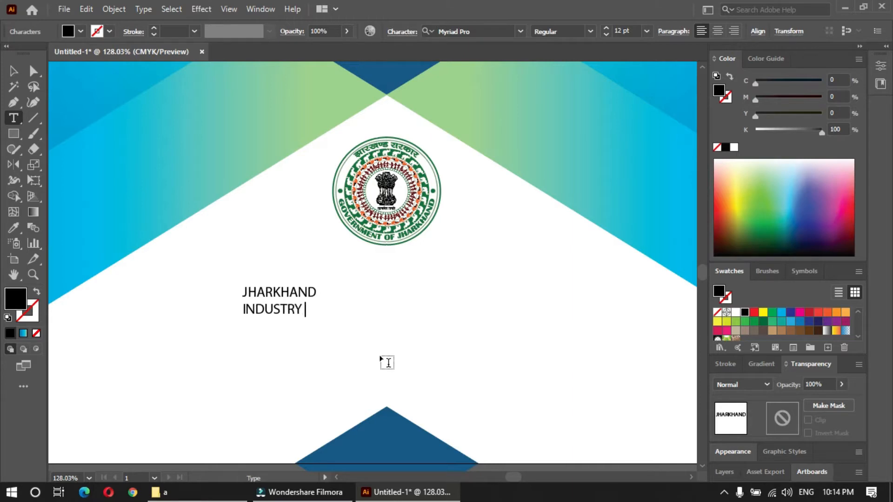
pyautogui.press('BackSpace')
pyautogui.press('BackSpace')
pyautogui.press('BackSpace')
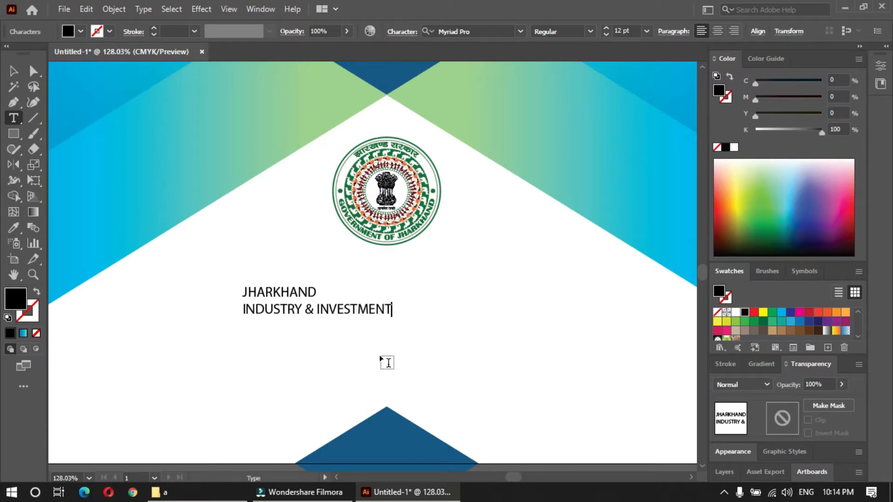
pyautogui.press('Return')
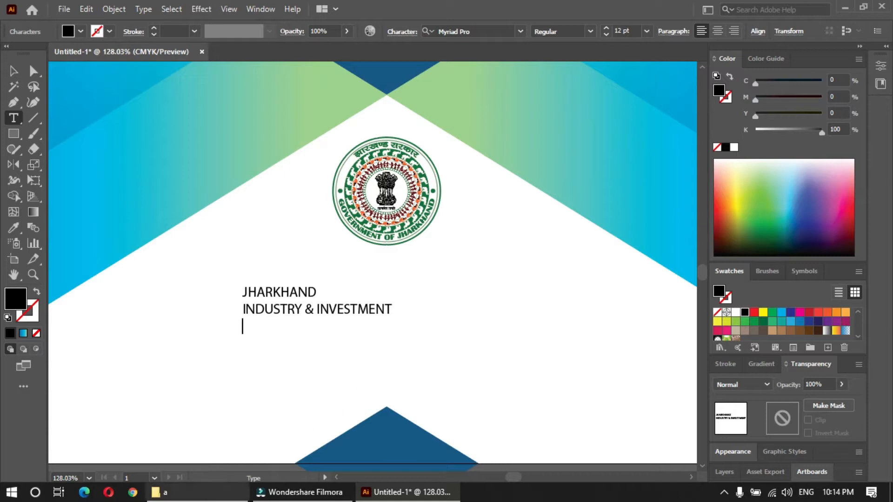
pyautogui.moveTo(305, 496)
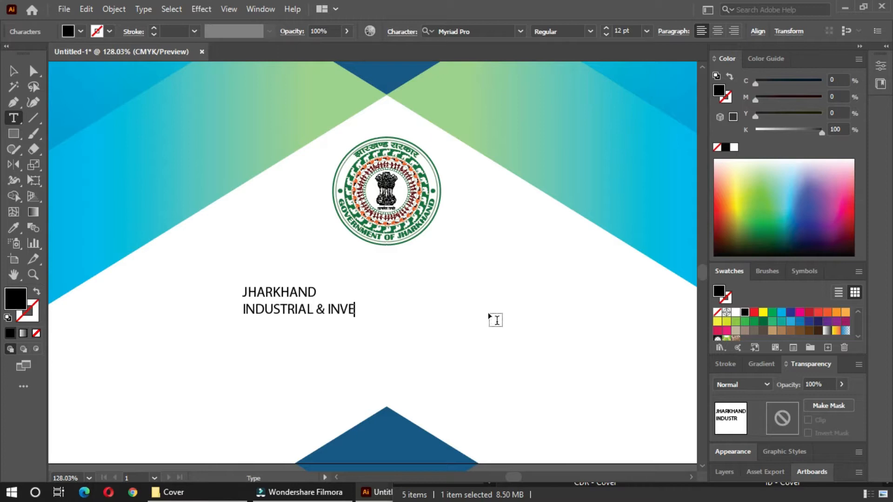
pyautogui.write('TMEN')
pyautogui.press('Return')
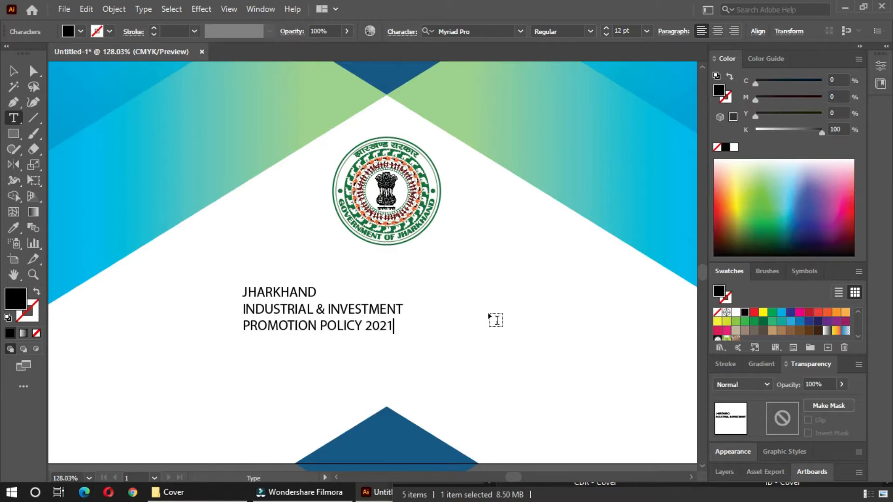
pyautogui.press('ctrl')
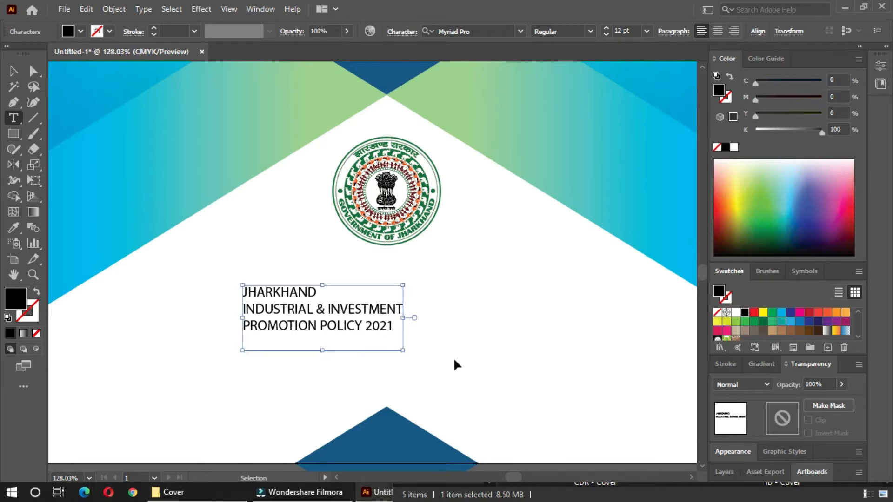
pyautogui.keyDown('ctrl'); pyautogui.click(465, 355); pyautogui.keyUp('ctrl')
# Set the three-line text to Roboto Black and move it slightly down.
pyautogui.keyDown('ctrl'); pyautogui.click(379, 329); pyautogui.keyUp('ctrl')
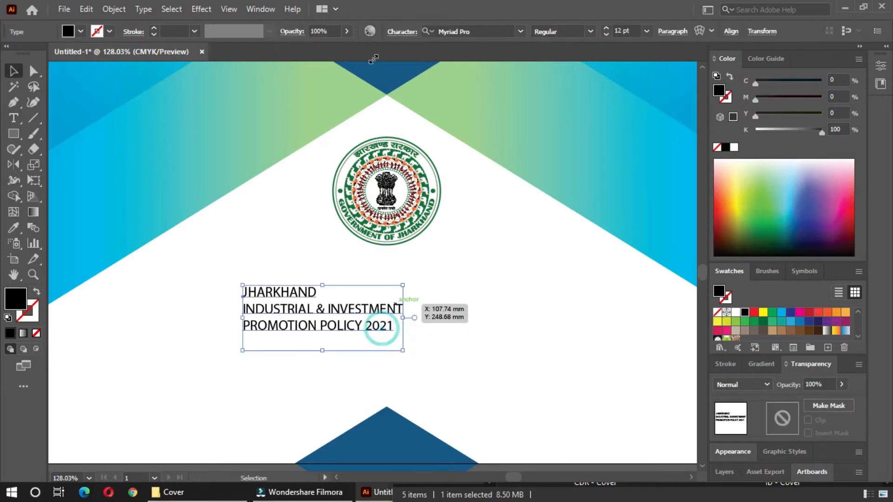
pyautogui.click(485, 24)
pyautogui.write('ROBOTO')
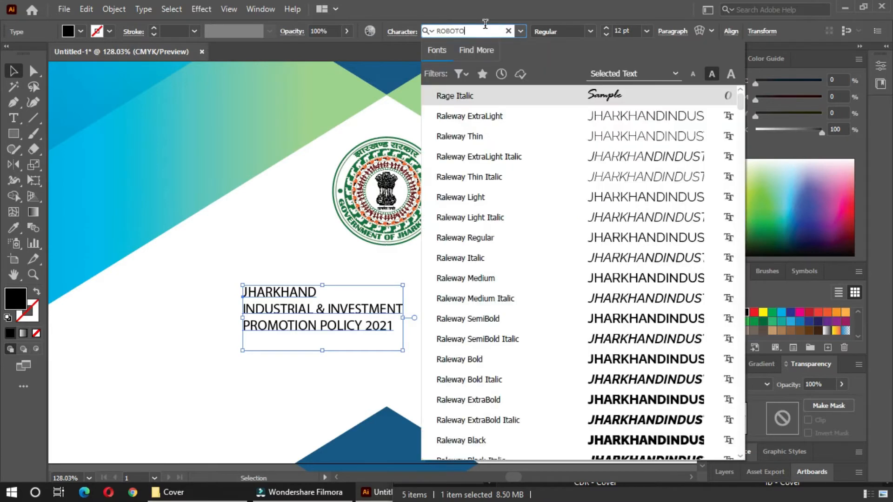
pyautogui.click(612, 298)
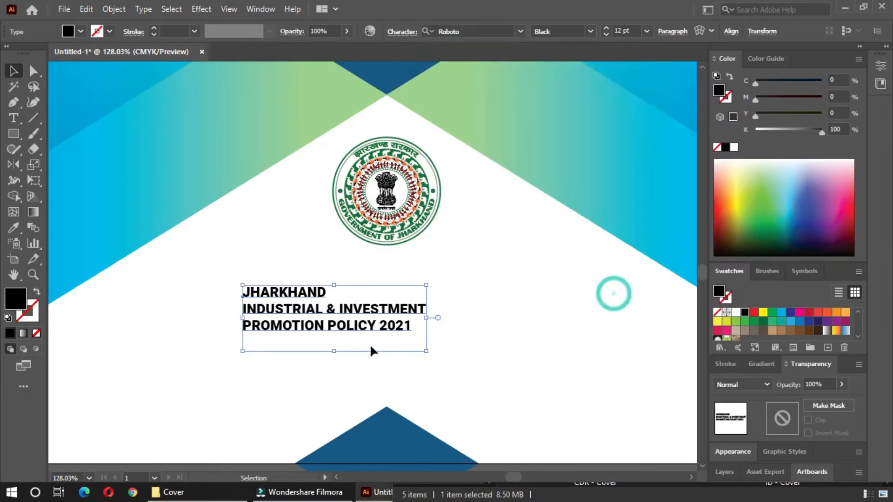
pyautogui.moveTo(359, 327); pyautogui.dragTo(359, 346)
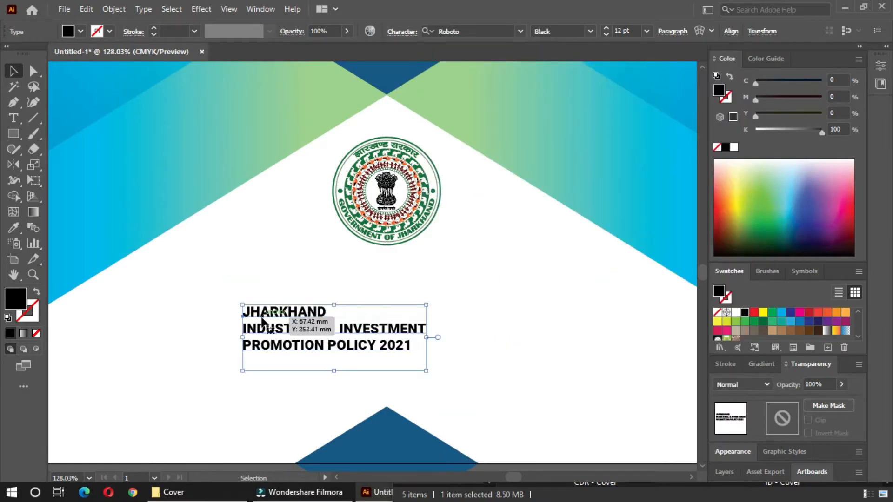
# Copy the word JHARKHAND from the text block and remove its line there.
pyautogui.press('t')
pyautogui.moveTo(243, 312); pyautogui.dragTo(359, 311)
pyautogui.hotkey('ctrl', 'c')
pyautogui.press('Delete')
pyautogui.press('Delete')
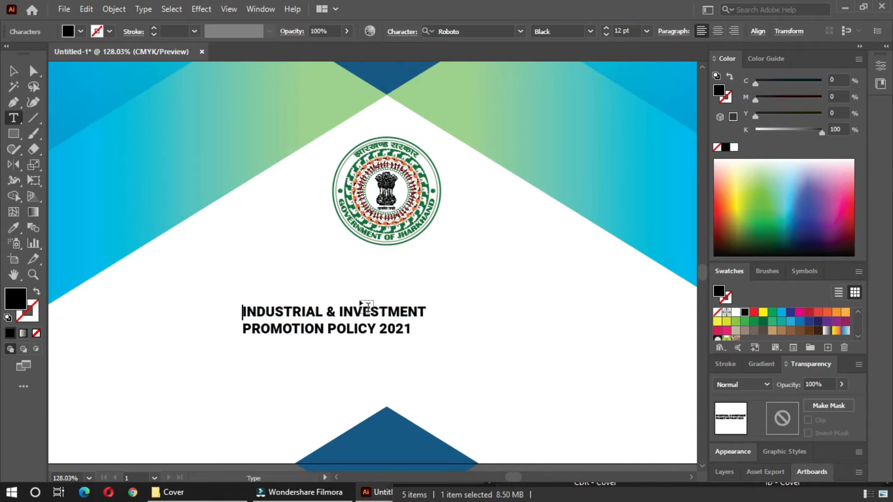
# Paste JHARKHAND as a separate text above the two remaining lines and enlarge it into a wide headline below the logo.
pyautogui.press('Escape')
pyautogui.click(295, 284)
pyautogui.hotkey('ctrl', 'v')
pyautogui.click(243, 289)
pyautogui.moveTo(340, 281); pyautogui.dragTo(529, 286)
# Move the two-line text down and draw a black bar directly beneath the JHARKHAND headline, about as wide as the headline.
pyautogui.moveTo(381, 329); pyautogui.dragTo(381, 393)
pyautogui.press('m')
pyautogui.moveTo(240, 316); pyautogui.dragTo(528, 355)
# Color the two-line text white and place it on the black bar.
pyautogui.press('v')
pyautogui.moveTo(391, 369); pyautogui.dragTo(426, 357)
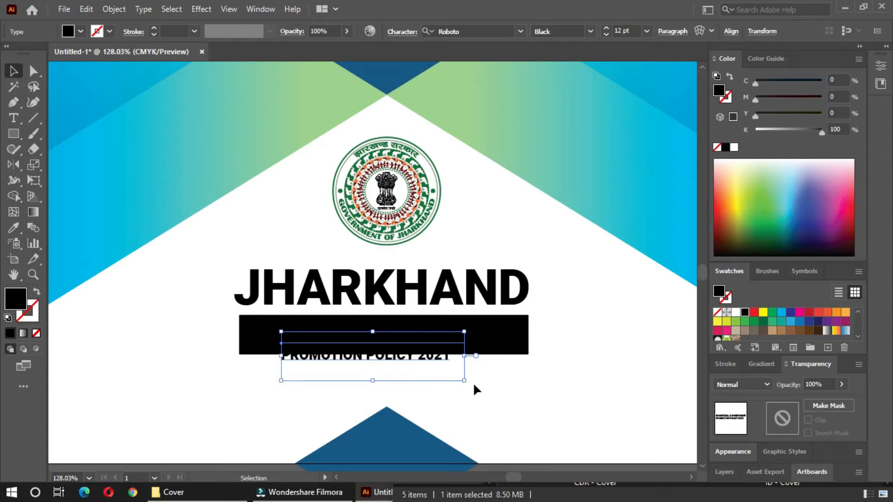
pyautogui.click(736, 312)
pyautogui.moveTo(382, 361); pyautogui.dragTo(357, 346)
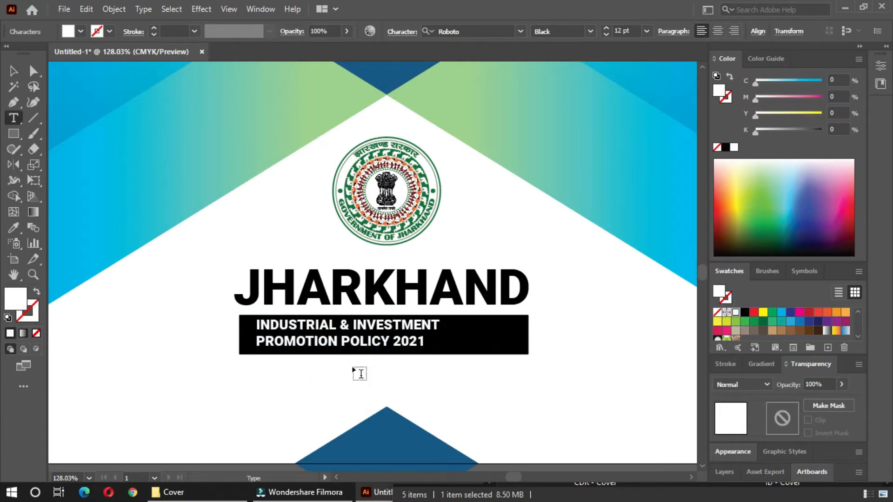
# Center-align the two-line text and enlarge it to about 18.09 pt so it spans the bar's width.
pyautogui.press('Return')
pyautogui.hotkey('ctrl', 'shift', 'c')
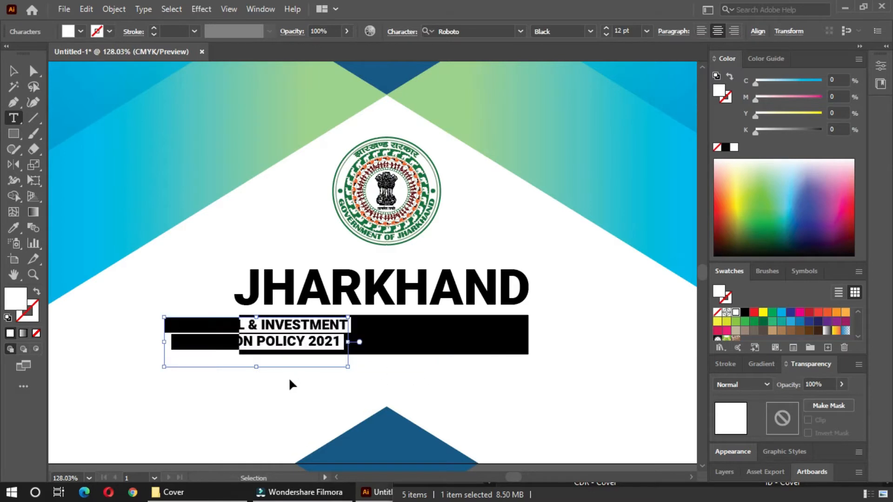
pyautogui.press('Escape')
pyautogui.click(286, 378)
pyautogui.moveTo(350, 348); pyautogui.dragTo(475, 351)
# Tighten the line spacing of the two-line text on the bar.
pyautogui.doubleClick(475, 351)
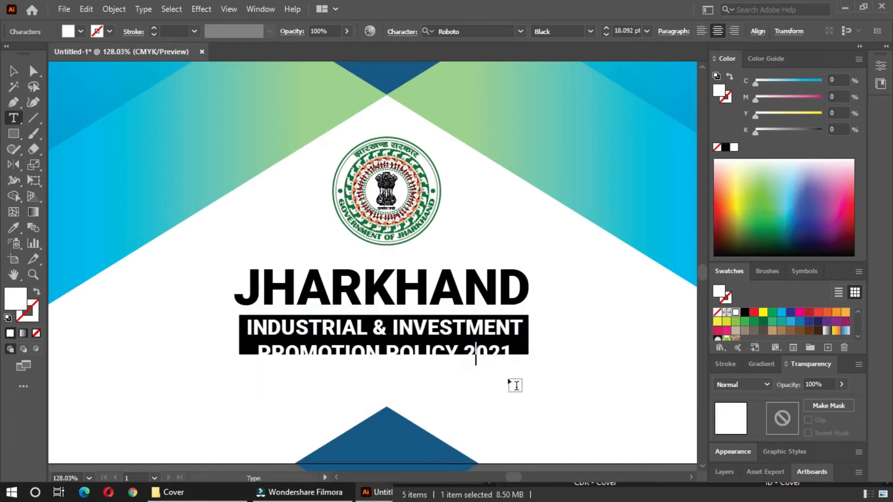
pyautogui.hotkey('ctrl', 'a')
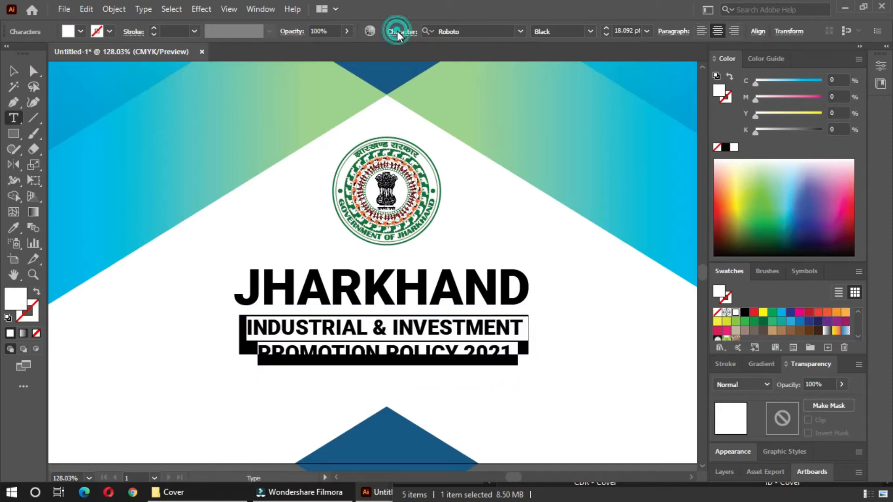
pyautogui.click(402, 31)
pyautogui.click(367, 94)
pyautogui.click(367, 94)
pyautogui.click(366, 94)
pyautogui.click(367, 94)
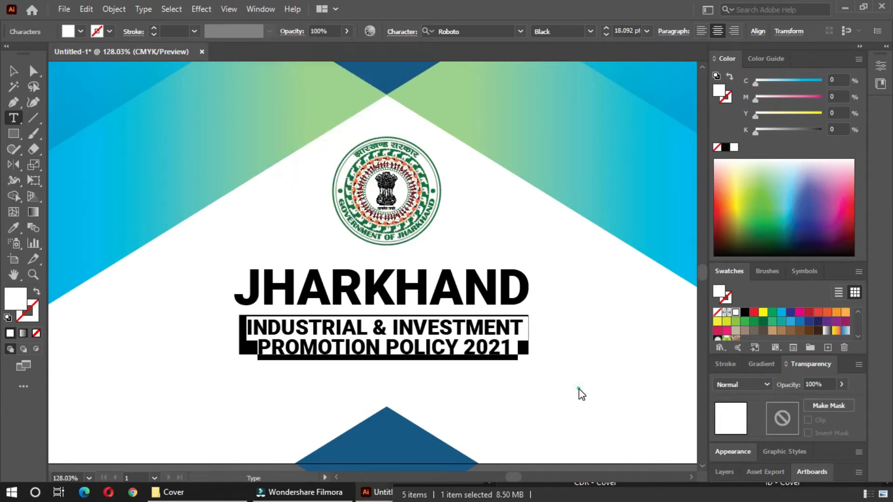
pyautogui.press('Escape')
pyautogui.click(548, 358)
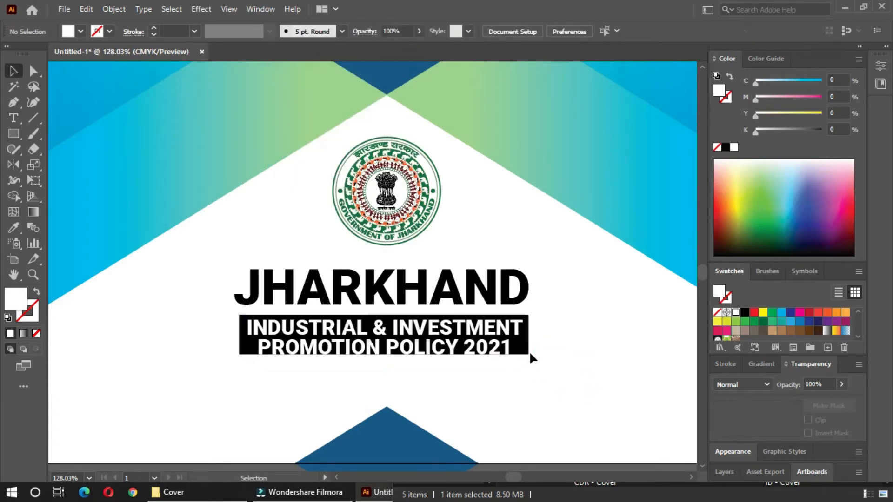
# Extend the bar downward to enclose both text lines, and recolor the bar and JHARKHAND with the diamond's dark blue.
pyautogui.click(529, 352)
pyautogui.moveTo(384, 354); pyautogui.dragTo(385, 362)
pyautogui.keyDown('shift'); pyautogui.click(487, 298); pyautogui.keyUp('shift')
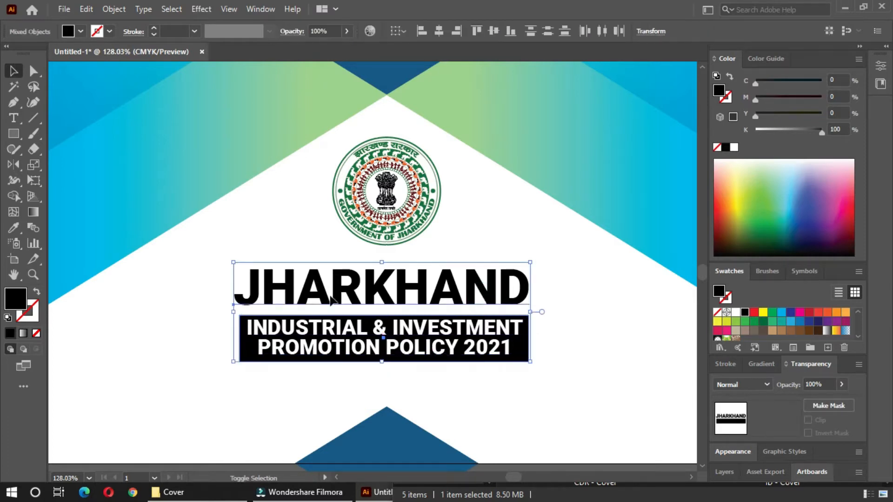
pyautogui.click(17, 230)
pyautogui.click(374, 425)
pyautogui.press('v')
pyautogui.click(486, 413)
# Nudge the white two-line text slightly down to balance it vertically within the blue bar.
pyautogui.click(460, 349)
pyautogui.scroll(3, 321, 346)
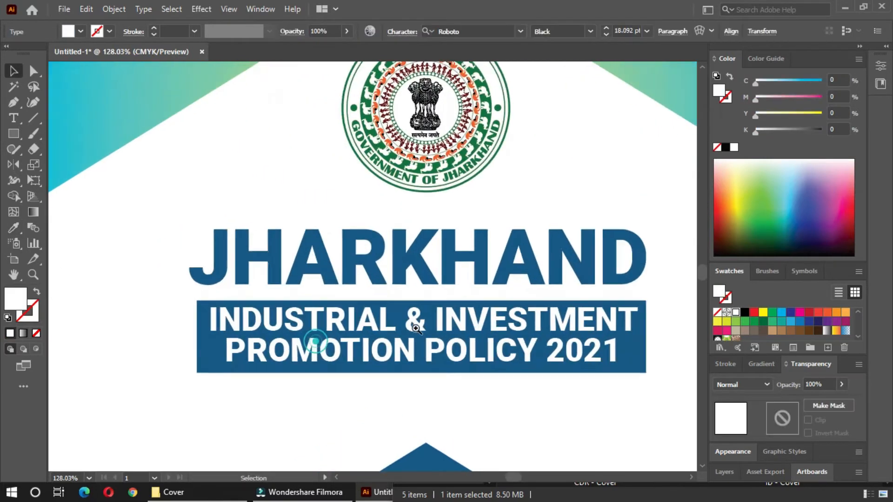
pyautogui.click(245, 321)
pyautogui.moveTo(246, 321); pyautogui.dragTo(246, 327)
pyautogui.click(150, 333)
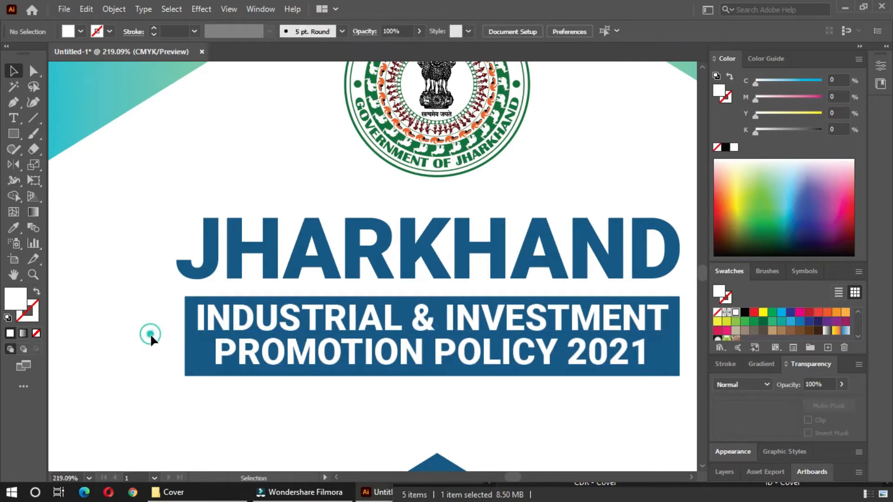
# Move the blue bar and its white text slightly up, closer to the JHARKHAND headline.
pyautogui.press('z')
pyautogui.keyDown('alt'); pyautogui.click(433, 312); pyautogui.keyUp('alt')
pyautogui.press('v')
pyautogui.moveTo(453, 324); pyautogui.dragTo(453, 323)
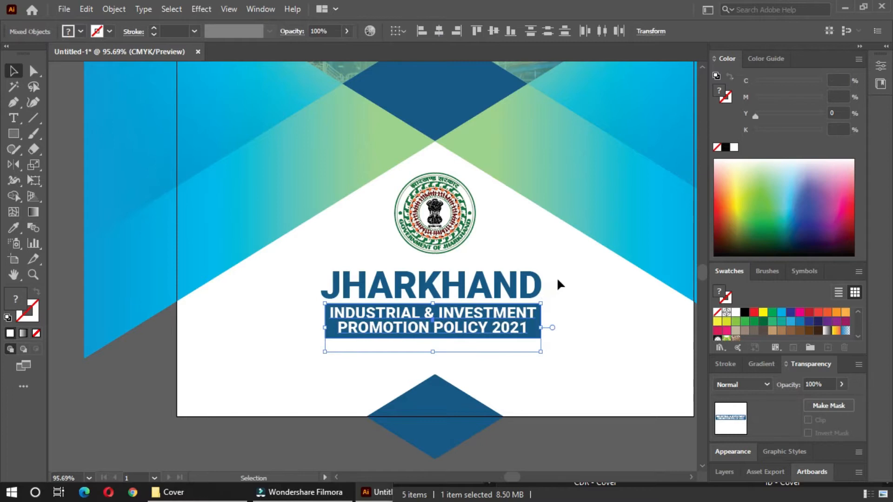
# Enlarge the headline, bar and white text together slightly and align their horizontal centers.
pyautogui.keyDown('shift'); pyautogui.click(540, 284); pyautogui.keyUp('shift')
pyautogui.moveTo(543, 309); pyautogui.dragTo(548, 310)
pyautogui.click(439, 31)
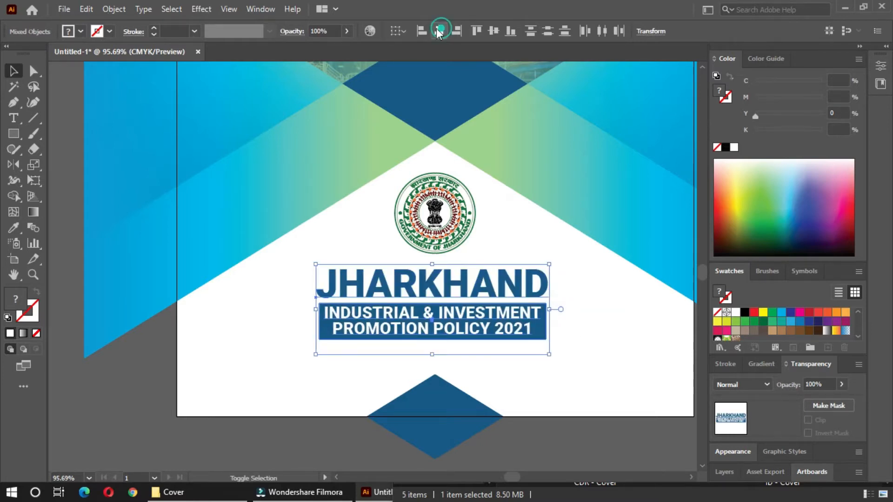
pyautogui.click(559, 260)
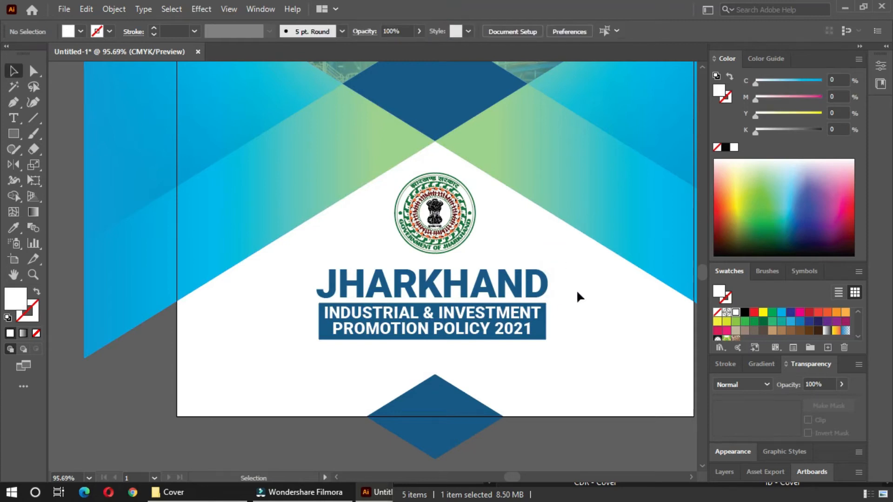
# Draw a white rectangle exactly covering the whole page.
pyautogui.keyDown('ctrl'); pyautogui.keyDown('alt'); pyautogui.click(505, 206); pyautogui.keyUp('alt'); pyautogui.keyUp('ctrl')
pyautogui.keyDown('ctrl'); pyautogui.keyDown('alt'); pyautogui.click(505, 206); pyautogui.keyUp('alt'); pyautogui.keyUp('ctrl')
pyautogui.moveTo(313, 241); pyautogui.dragTo(396, 276)
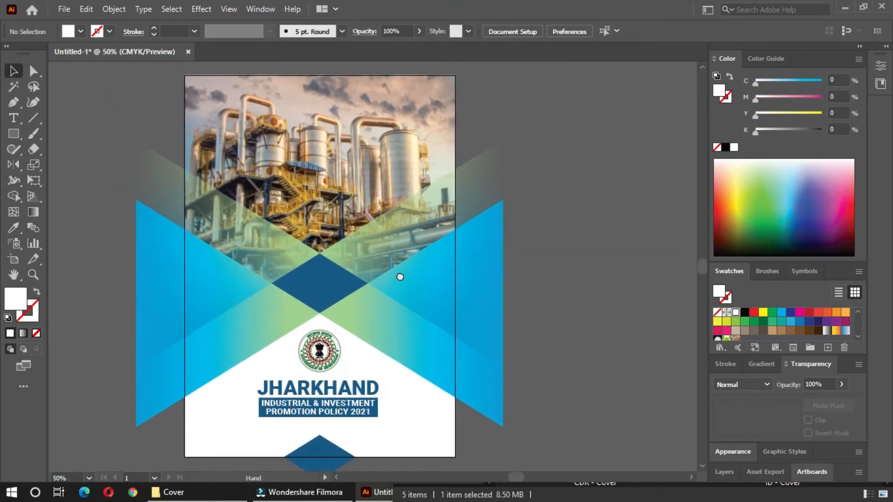
pyautogui.press('m')
pyautogui.moveTo(455, 75); pyautogui.dragTo(183, 457)
pyautogui.press('v')
# Make a clipping mask from all the artwork with the page-sized rectangle, trimming everything outside the page.
pyautogui.click(531, 328)
pyautogui.hotkey('ctrl', 'a')
pyautogui.rightClick(532, 328)
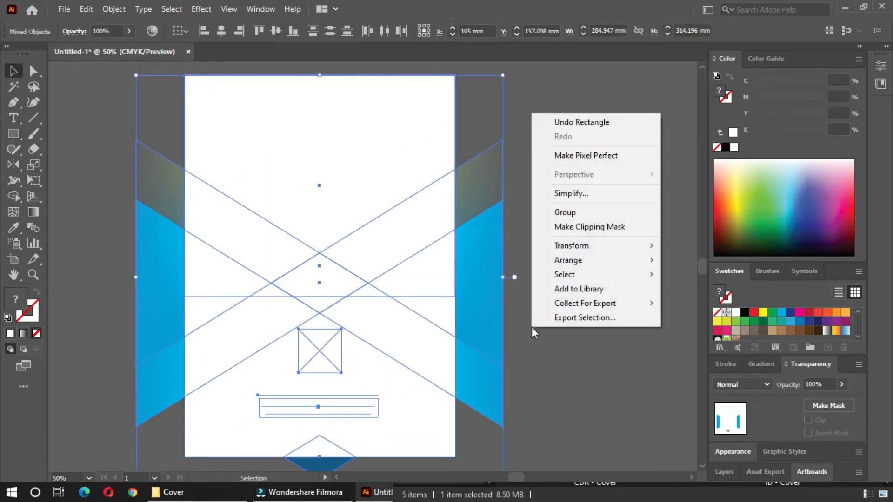
pyautogui.rightClick(398, 230)
pyautogui.click(448, 344)
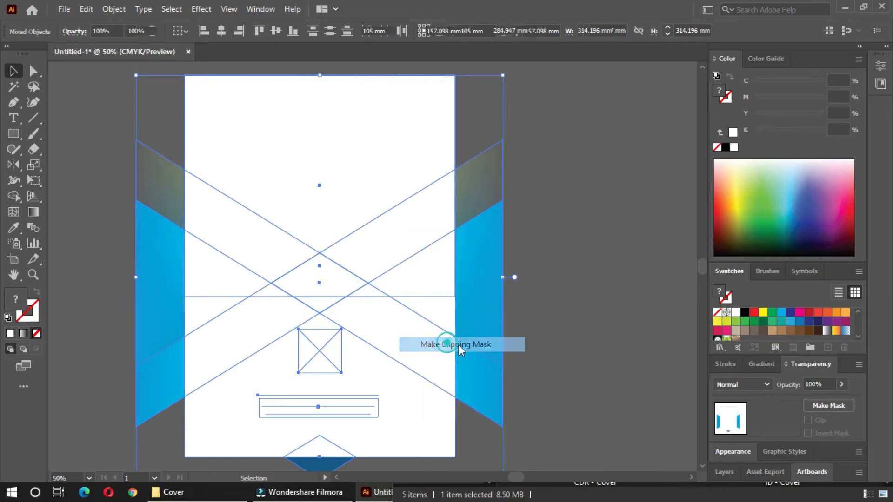
pyautogui.click(565, 309)
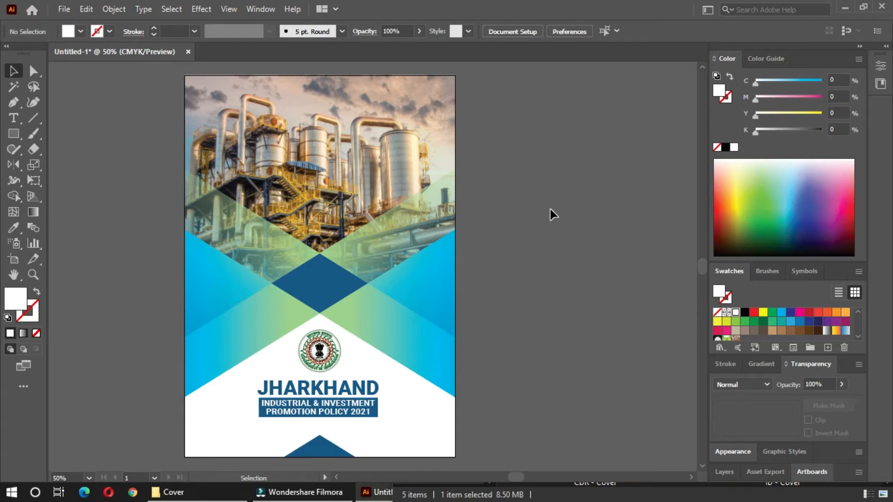
# Minimize Illustrator and close the Cover folder window.
pyautogui.click(845, 7)
pyautogui.press('super')
pyautogui.click(811, 150)
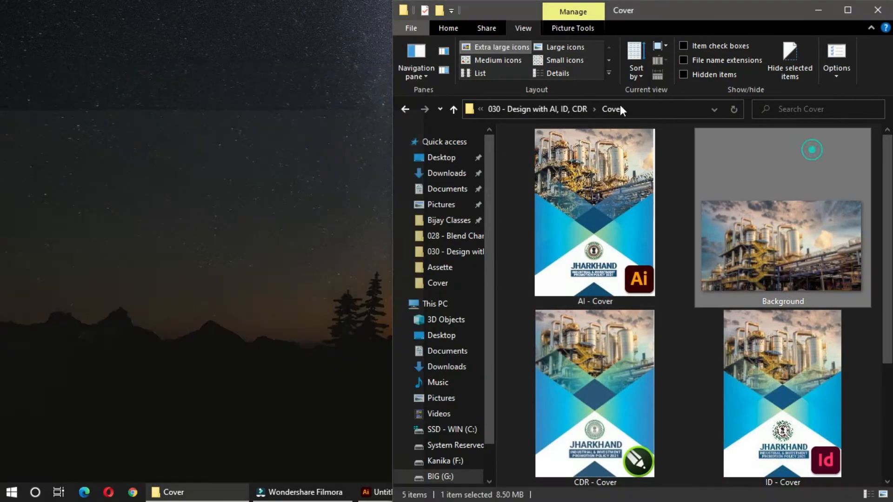
pyautogui.click(878, 10)
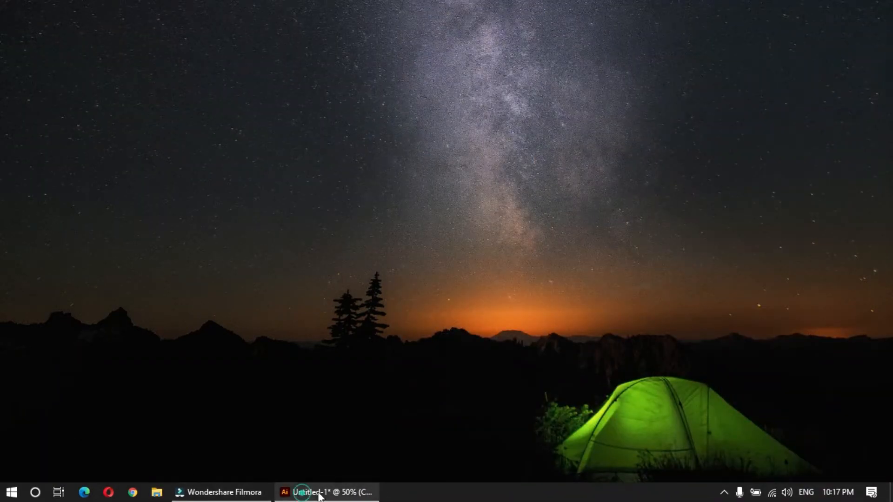
pyautogui.click(298, 492)
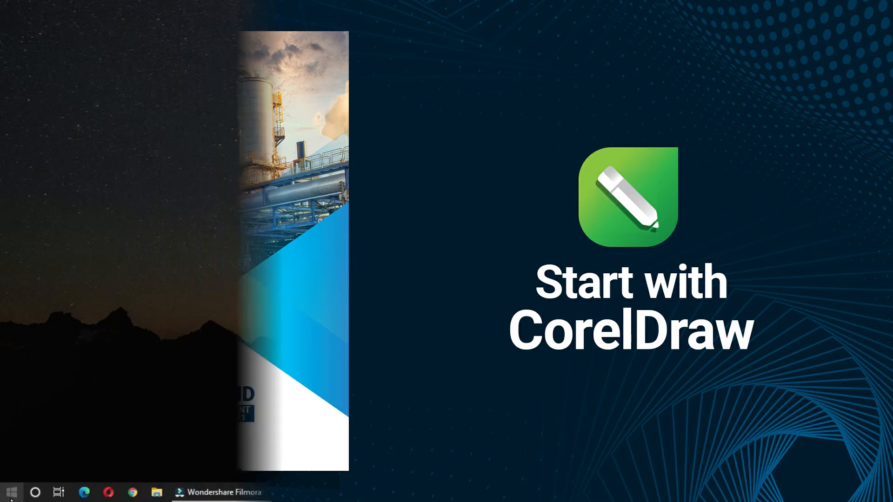
# Search for and launch CorelDRAW 2019 (64-Bit).
pyautogui.click(11, 494)
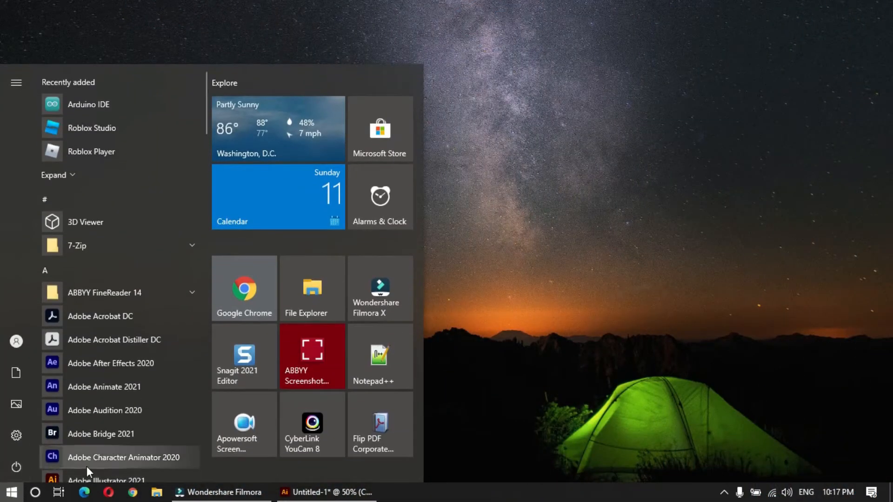
pyautogui.scroll(-5, 89, 460)
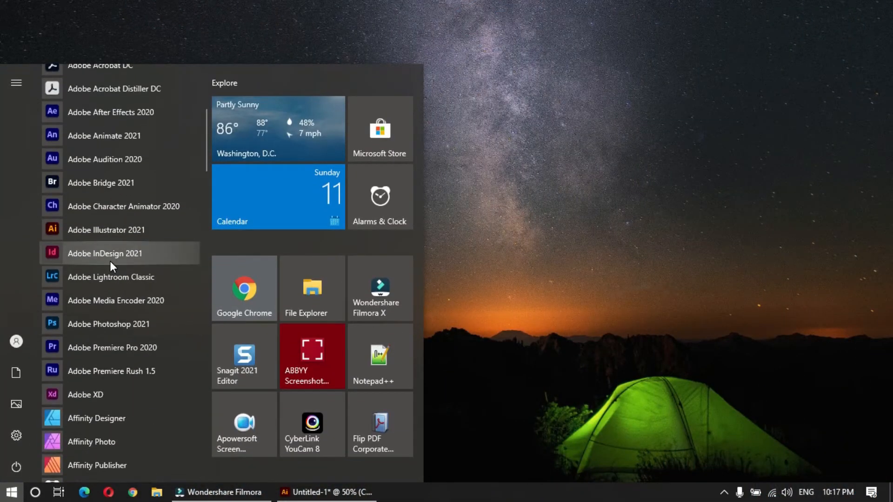
pyautogui.scroll(-4, 111, 354)
pyautogui.write('COR')
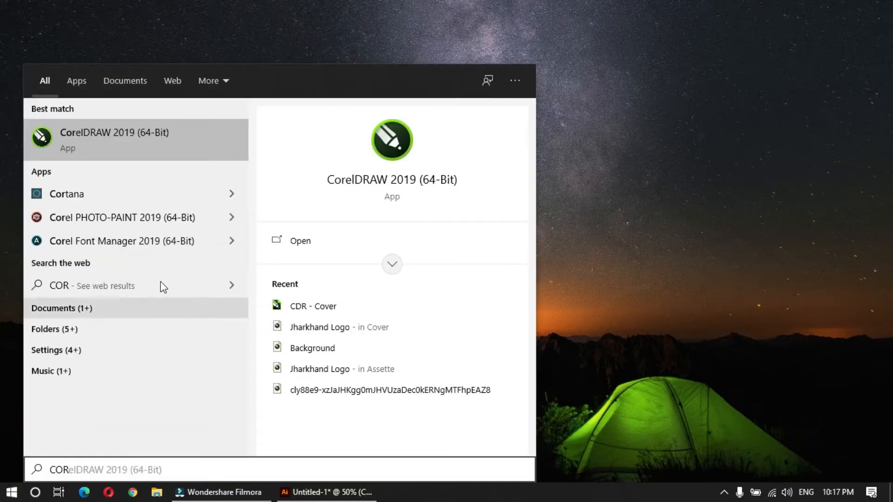
pyautogui.click(142, 135)
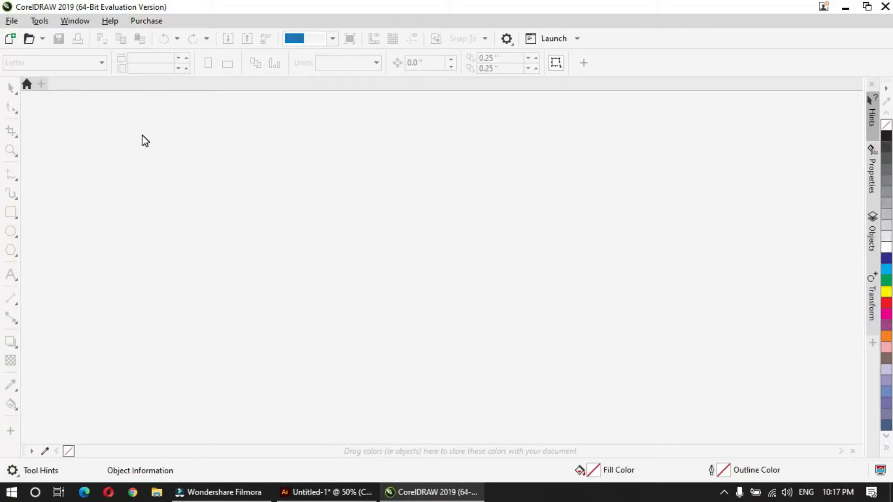
# Create a new A4 portrait CMYK document at 300 dpi and add a page-sized rectangle.
pyautogui.click(11, 42)
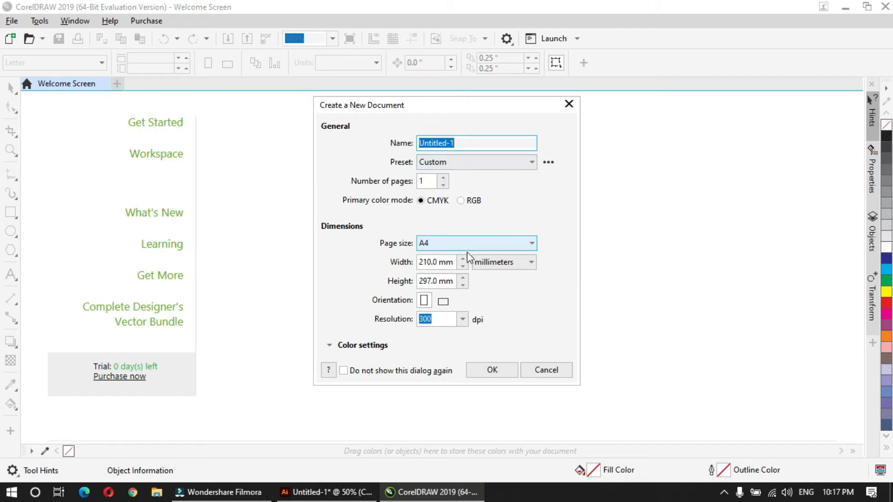
pyautogui.click(492, 370)
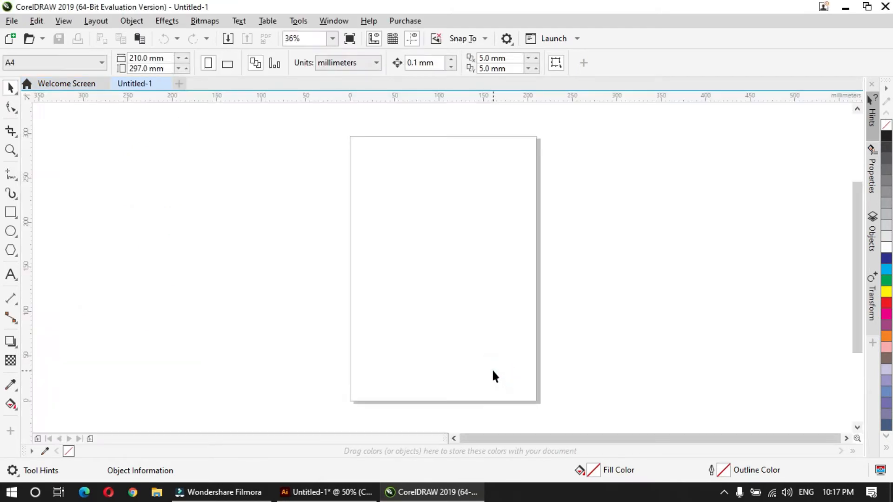
pyautogui.doubleClick(10, 213)
# Draw a square near the page's center and rotate it 45 degrees into a diamond about 69 mm wide.
pyautogui.moveTo(423, 255); pyautogui.dragTo(467, 298)
pyautogui.press('z')
pyautogui.moveTo(313, 218); pyautogui.dragTo(565, 386)
pyautogui.press('space')
pyautogui.click(457, 185)
pyautogui.moveTo(486, 164); pyautogui.dragTo(499, 199)
# Convert the diamond to curves and set the document's nudge distance to 5 mm.
pyautogui.press('z')
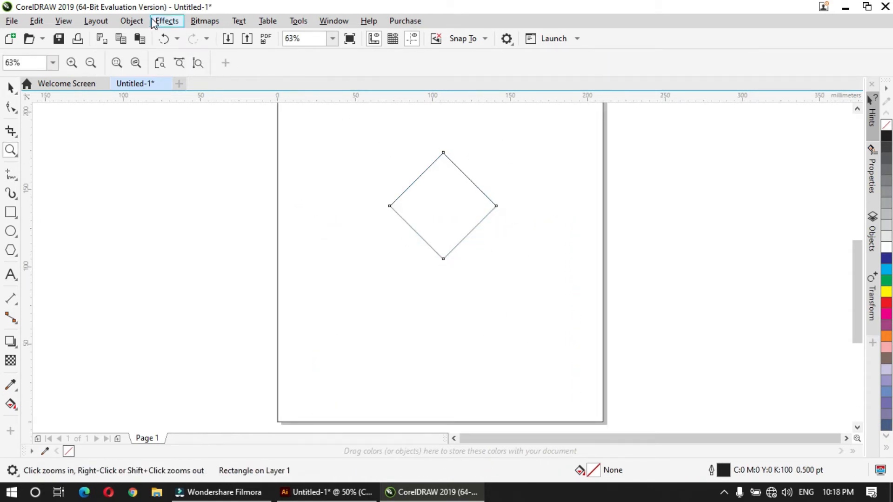
pyautogui.click(131, 20)
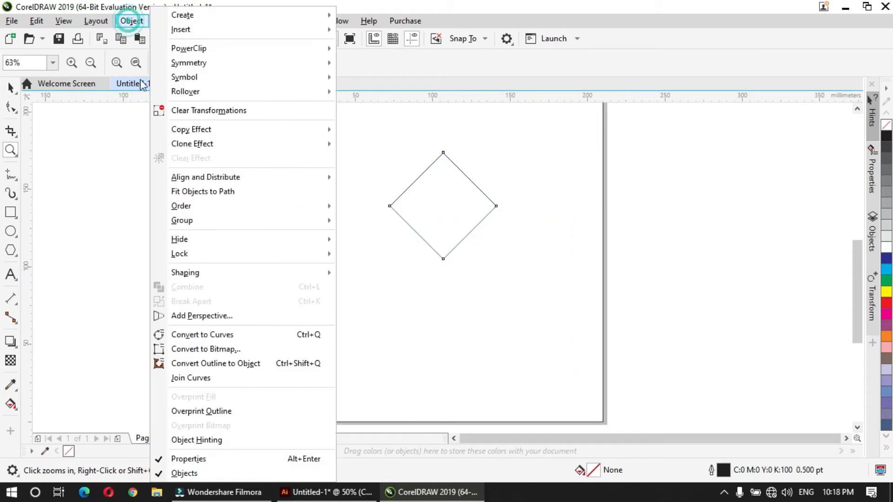
pyautogui.click(213, 336)
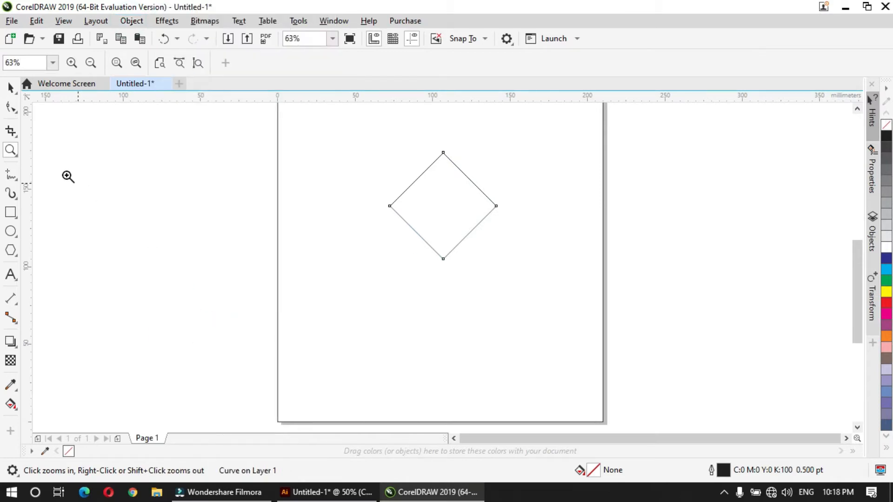
pyautogui.click(14, 109)
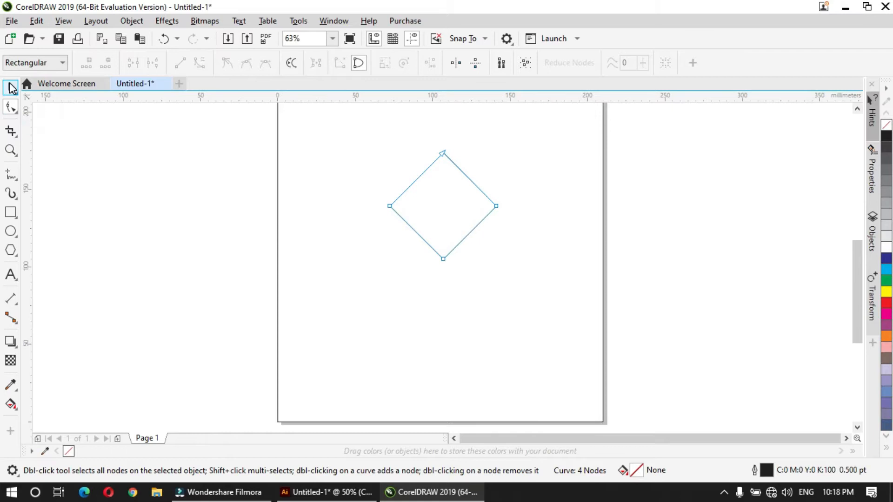
pyautogui.click(12, 88)
pyautogui.click(225, 123)
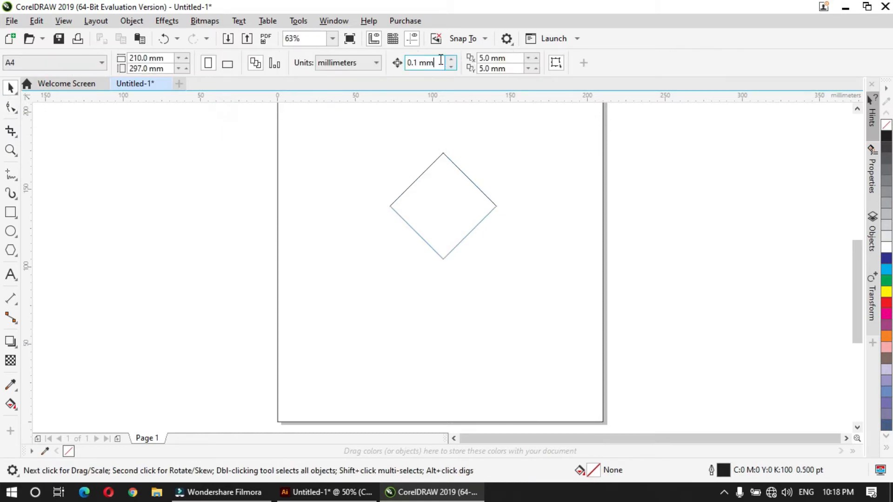
pyautogui.write('5')
pyautogui.press('Return')
# Flatten the diamond by nudging its upper node down two steps and its lower node up two steps.
pyautogui.click(11, 108)
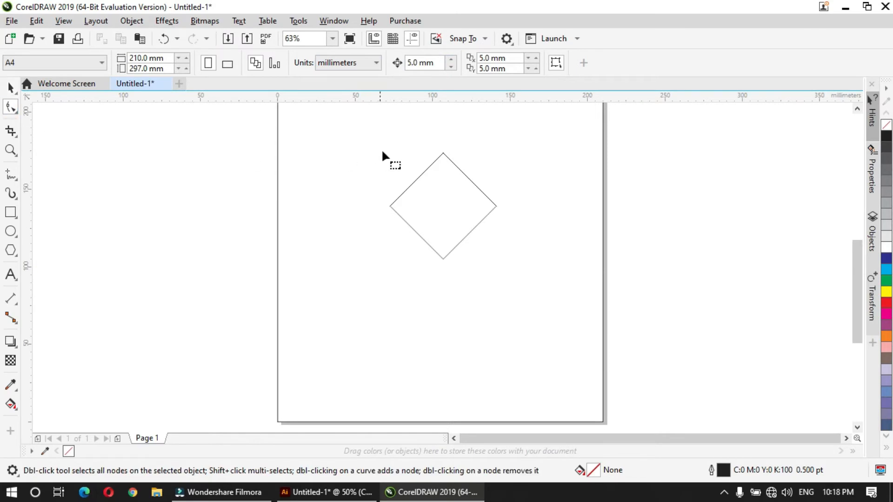
pyautogui.click(436, 173)
pyautogui.moveTo(467, 168); pyautogui.dragTo(470, 172)
pyautogui.press('Down')
pyautogui.press('Down')
pyautogui.moveTo(433, 274); pyautogui.dragTo(473, 224)
pyautogui.press('Up')
pyautogui.press('Up')
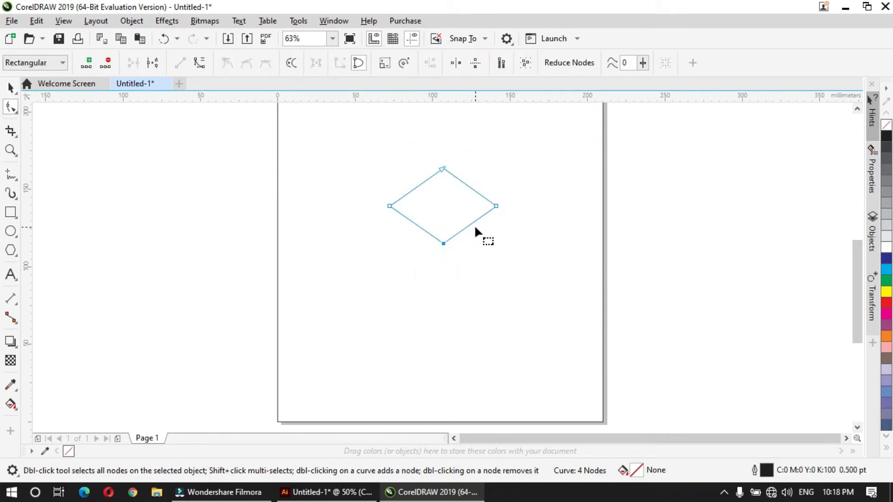
pyautogui.press('space')
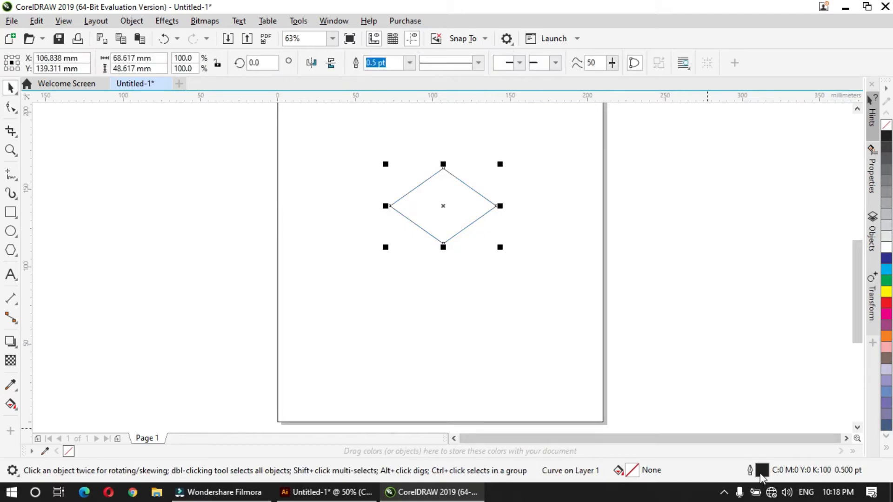
# Fill the diamond with uniform CMYK color C80 M40 Y0 K40 and remove its outline.
pyautogui.doubleClick(632, 471)
pyautogui.click(284, 84)
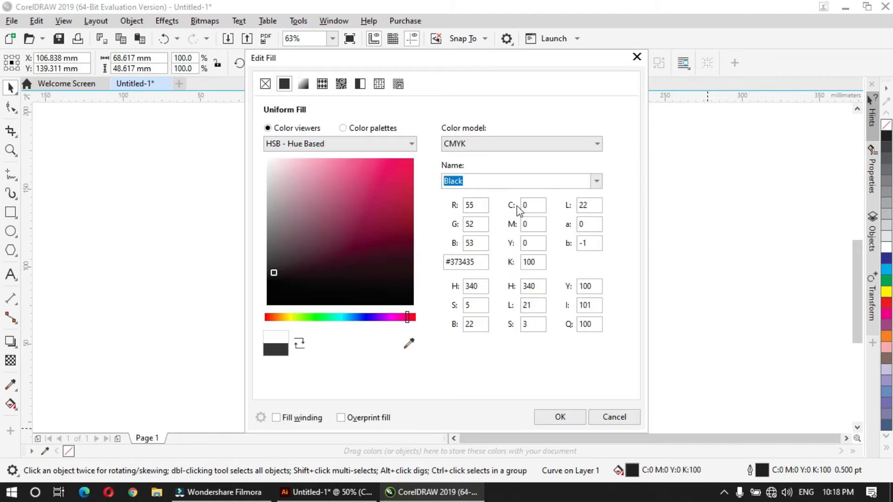
pyautogui.doubleClick(529, 206)
pyautogui.write('80')
pyautogui.press('Tab')
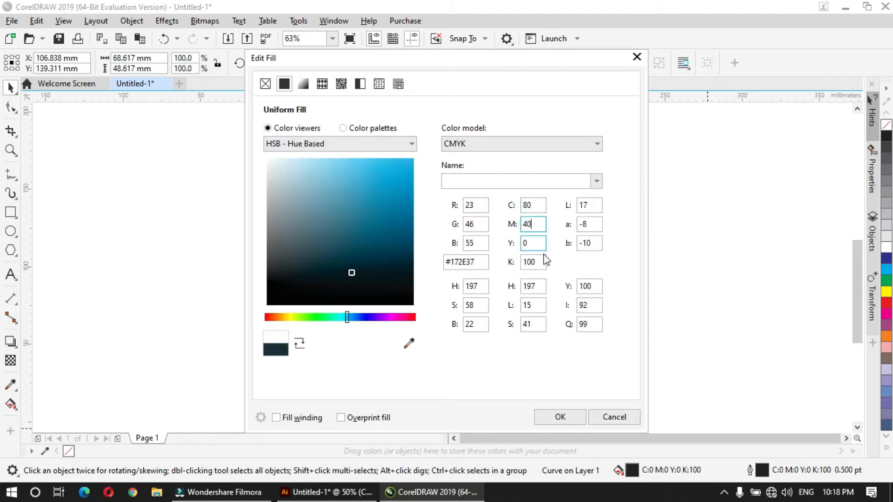
pyautogui.doubleClick(540, 262)
pyautogui.write('40')
pyautogui.press('Return')
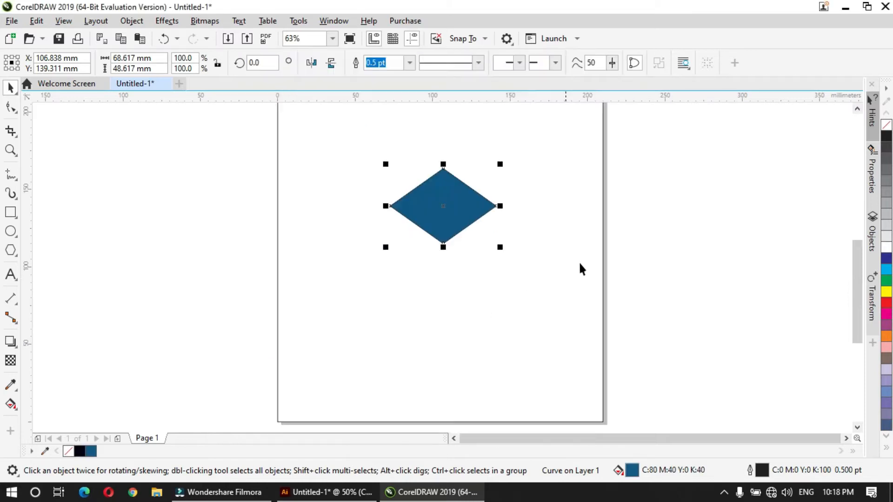
pyautogui.rightClick(886, 126)
# Center the blue diamond horizontally on the page and place a copy centered on the page's lower edge.
pyautogui.click(576, 172)
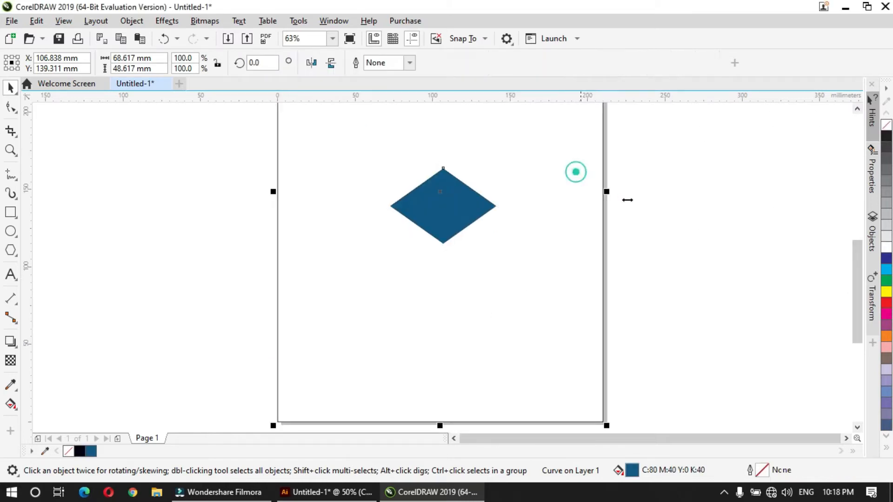
pyautogui.moveTo(452, 208); pyautogui.dragTo(440, 421)
pyautogui.click(621, 395)
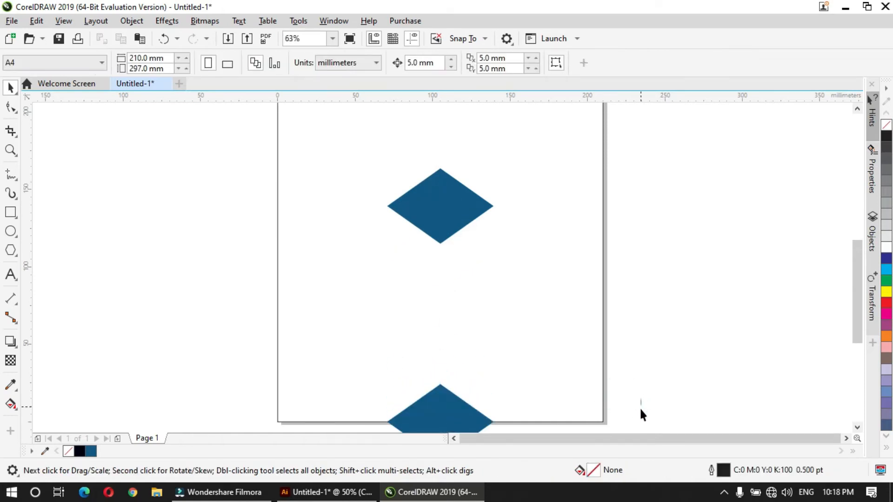
# Remove the fill of the diamond on the page's lower edge and give it a black outline.
pyautogui.scroll(-2, 640, 418)
pyautogui.click(440, 400)
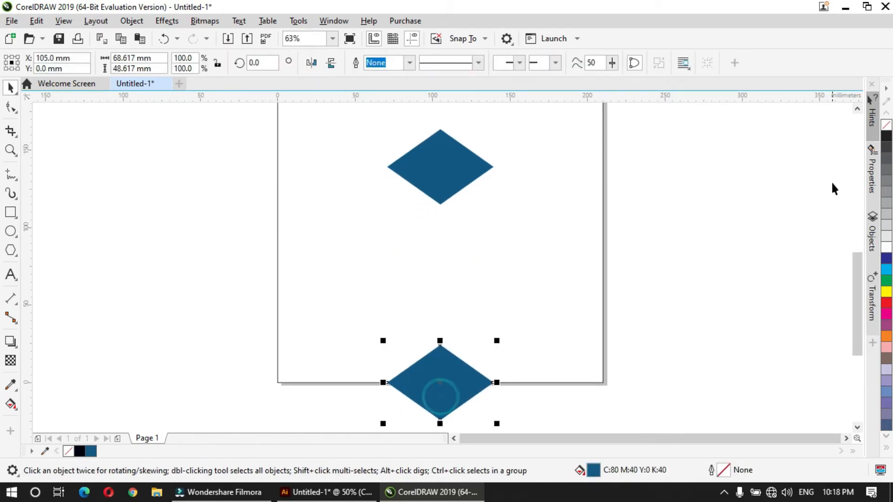
pyautogui.click(887, 124)
pyautogui.rightClick(887, 135)
pyautogui.click(692, 268)
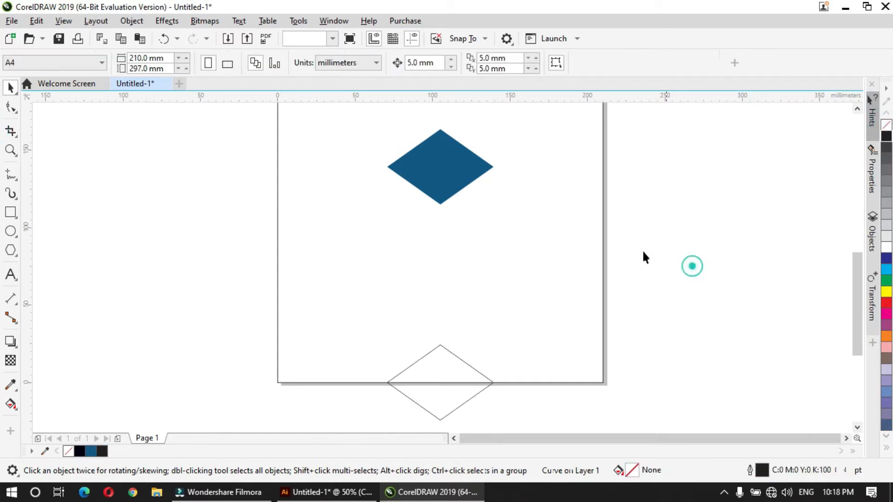
# Copy the outlined diamond to the page's left edge, scale it to 386.2%, and snap its right corner to the blue diamond's lower corner.
pyautogui.moveTo(470, 374); pyautogui.dragTo(358, 257)
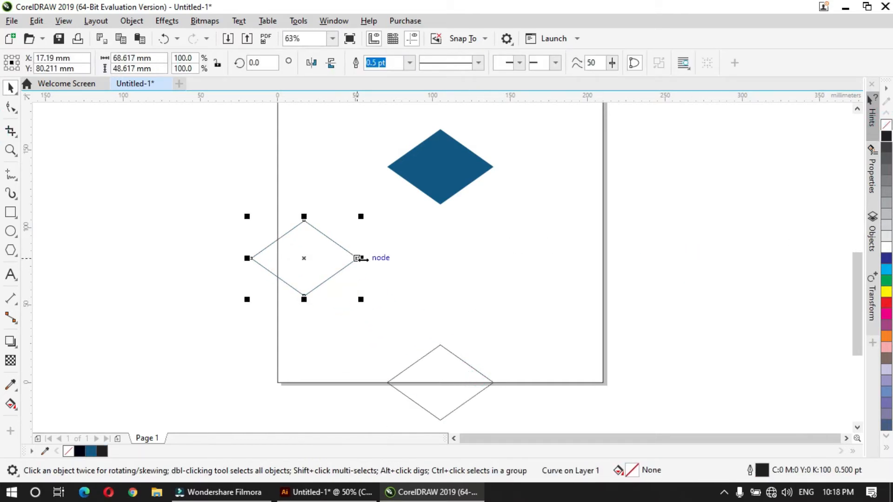
pyautogui.moveTo(361, 299); pyautogui.dragTo(513, 408)
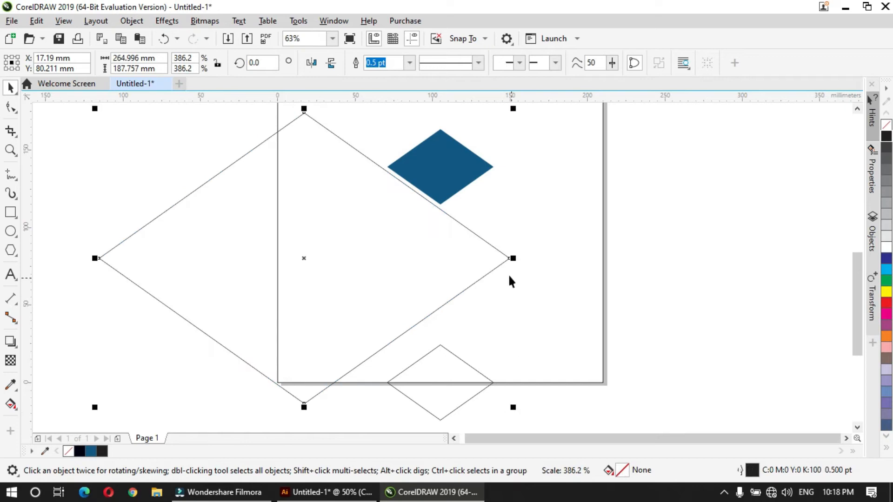
pyautogui.moveTo(509, 260); pyautogui.dragTo(442, 205)
pyautogui.click(658, 200)
pyautogui.press('z')
pyautogui.rightClick(372, 203)
pyautogui.press('space')
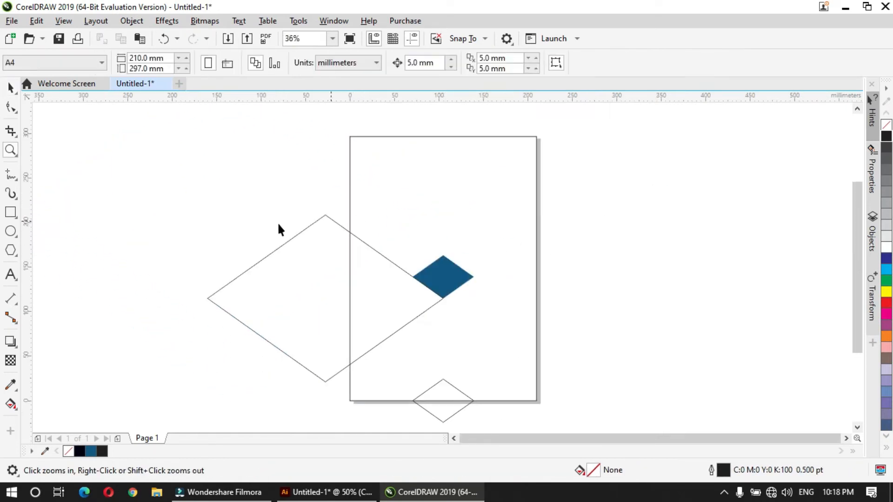
# Smart Fill the large diamond's area inside the page and the lower half of the small outlined diamond.
pyautogui.click(12, 402)
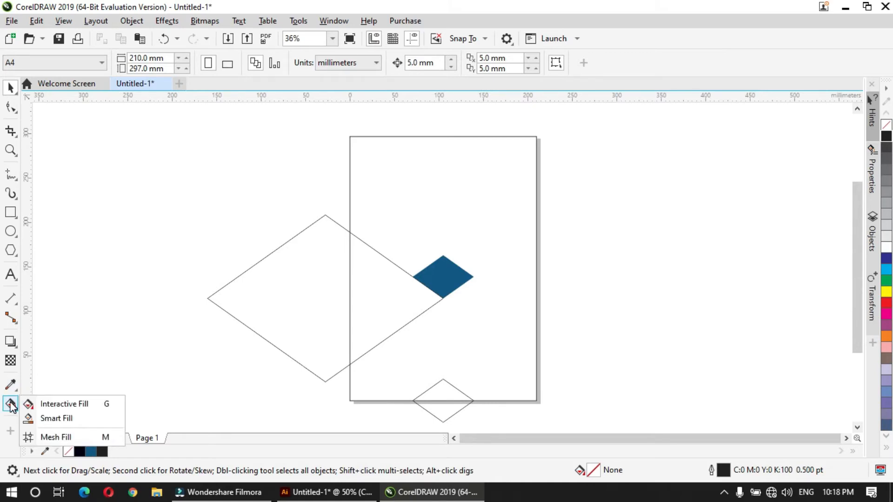
pyautogui.click(55, 418)
pyautogui.click(372, 320)
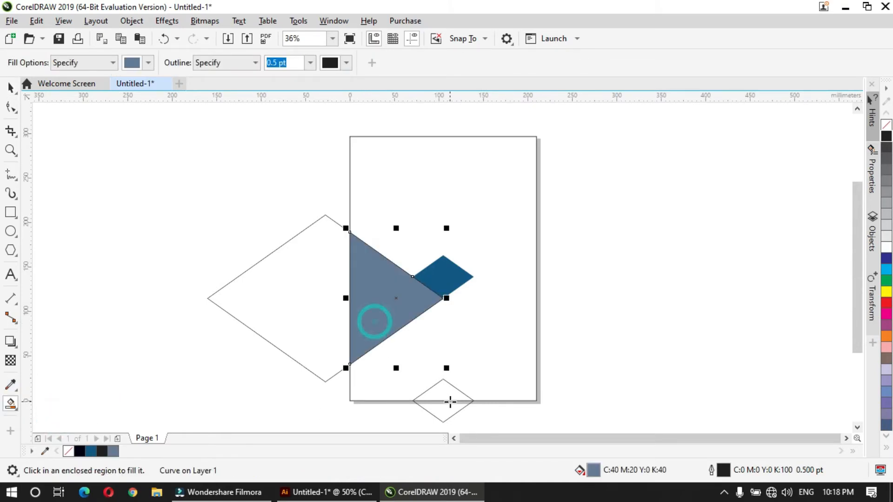
pyautogui.click(445, 407)
# Delete the large and small outlined diamonds, keeping the filled triangles.
pyautogui.press('space')
pyautogui.click(323, 331)
pyautogui.press('Delete')
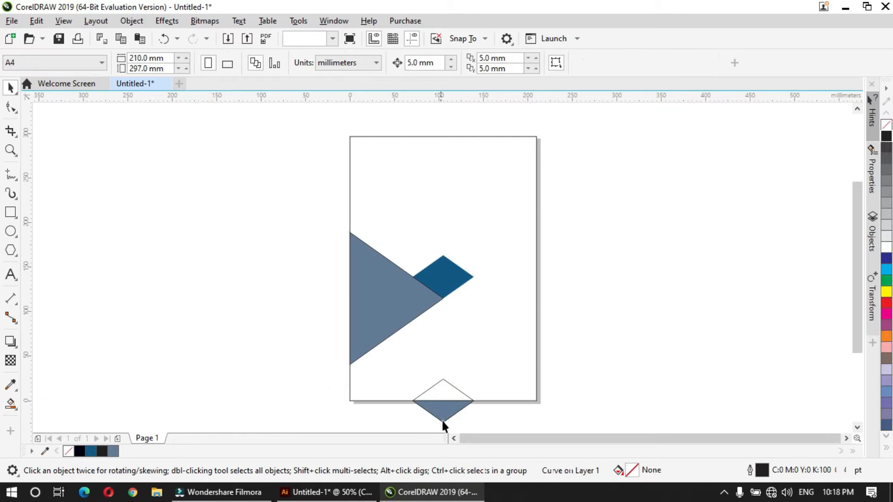
pyautogui.click(445, 394)
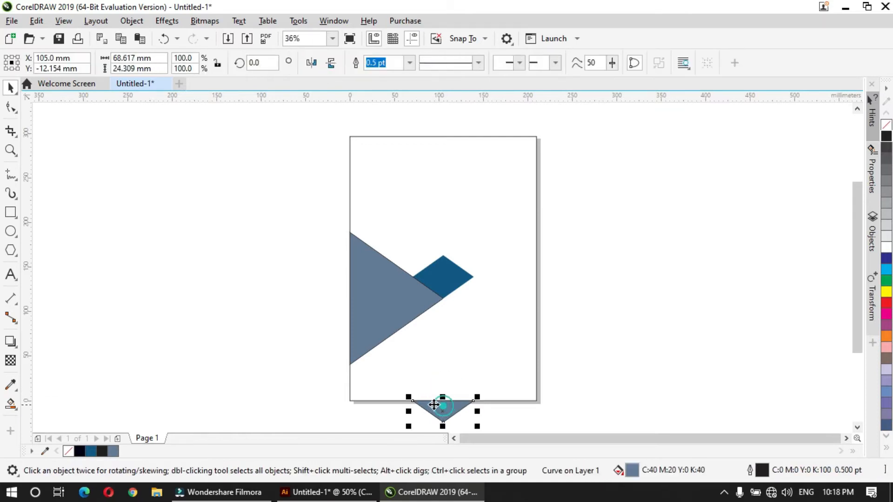
pyautogui.moveTo(408, 387); pyautogui.dragTo(486, 389)
pyautogui.hotkey('ctrl', 'z')
pyautogui.click(434, 413)
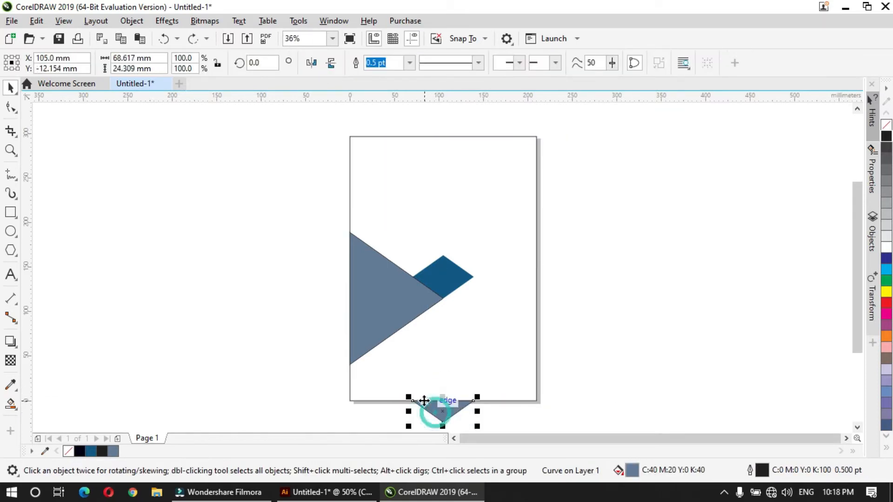
pyautogui.press('space')
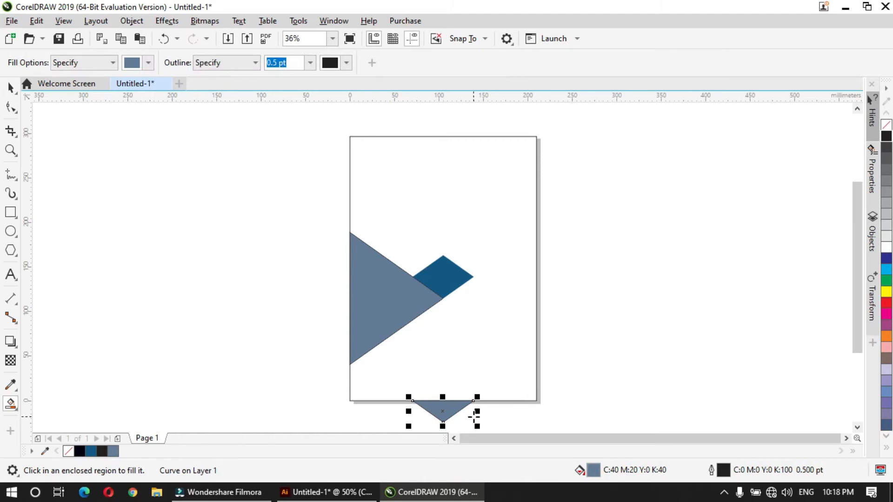
pyautogui.press('space')
# Rotate a copy of the small triangle 180 degrees, move it up inside the page, and delete the original below the page.
pyautogui.click(437, 411)
pyautogui.moveTo(409, 393); pyautogui.dragTo(520, 421)
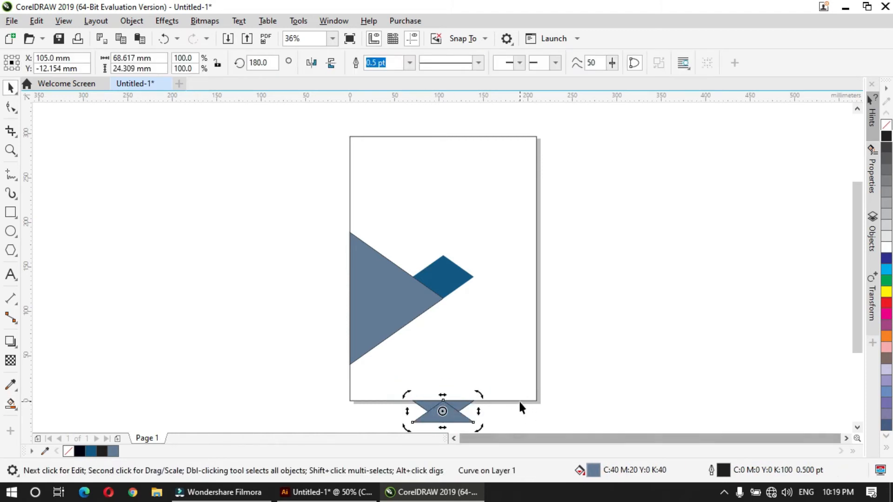
pyautogui.click(453, 418)
pyautogui.moveTo(453, 418)
pyautogui.mouseDown()
pyautogui.moveTo(454, 405)
pyautogui.moveTo(451, 411)
pyautogui.mouseUp()
pyautogui.click(451, 411)
pyautogui.press('Delete')
# Align the small triangle to the page's bottom edge and remove the outlines of the triangles.
pyautogui.click(443, 381)
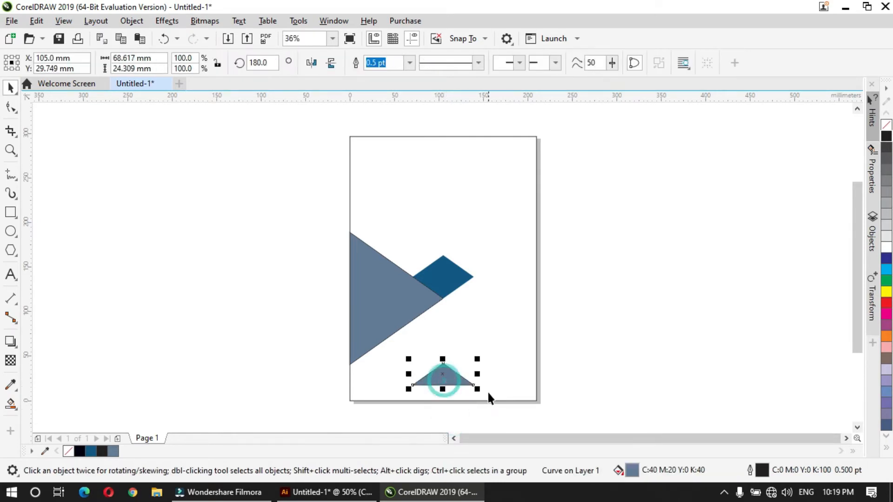
pyautogui.keyDown('shift'); pyautogui.click(496, 388); pyautogui.keyUp('shift')
pyautogui.press('b')
pyautogui.click(600, 364)
pyautogui.moveTo(314, 201); pyautogui.dragTo(556, 403)
pyautogui.moveTo(716, 213); pyautogui.dragTo(706, 222)
# Copy the blue diamond's fill properties to the small triangle at the page's bottom edge.
pyautogui.press('z')
pyautogui.moveTo(322, 211); pyautogui.dragTo(570, 412)
pyautogui.click(420, 399)
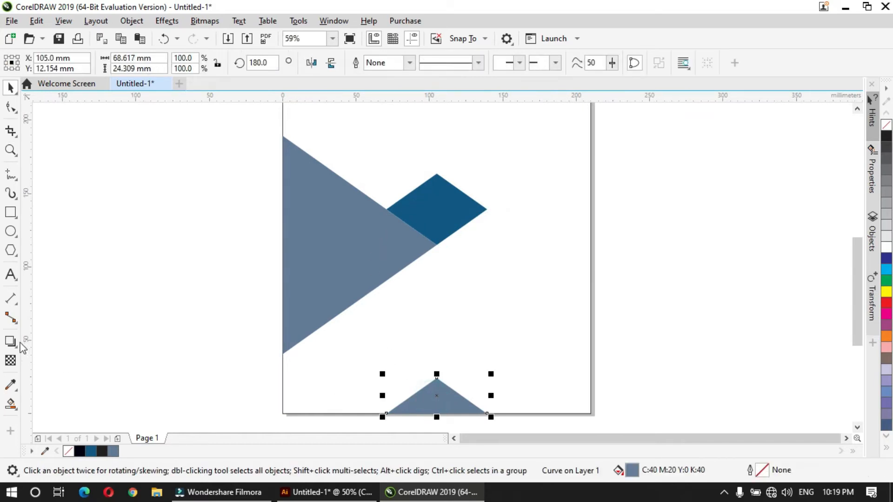
pyautogui.click(36, 21)
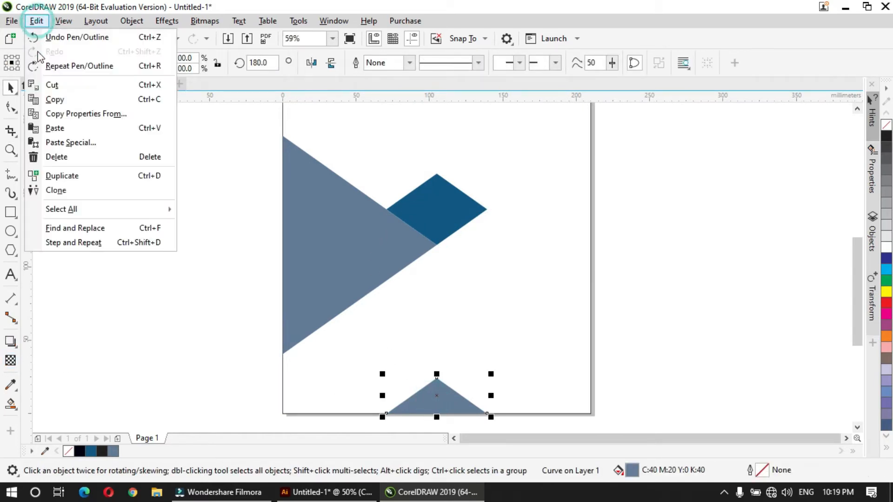
pyautogui.click(59, 114)
pyautogui.click(332, 230)
pyautogui.click(460, 268)
pyautogui.click(433, 205)
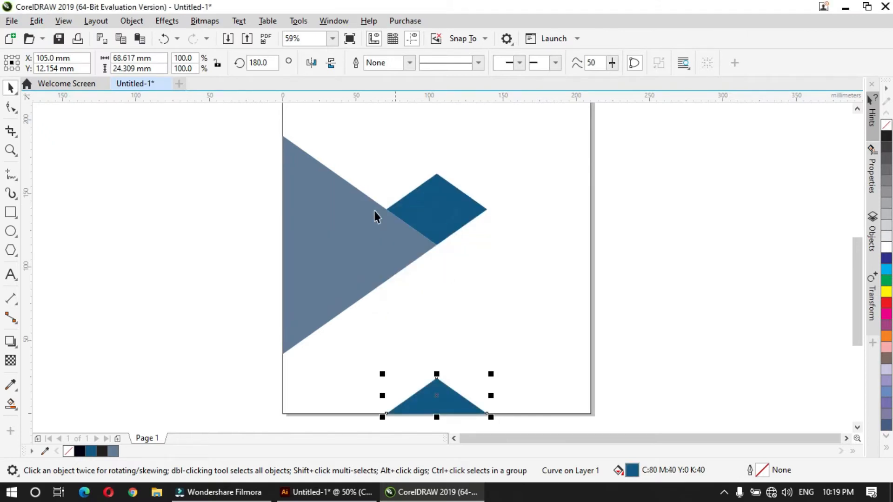
# Change the large slate-blue triangle's fill to a linear fountain fill and add a middle colour node at 51%.
pyautogui.press('z')
pyautogui.click(237, 223)
pyautogui.rightClick(557, 285)
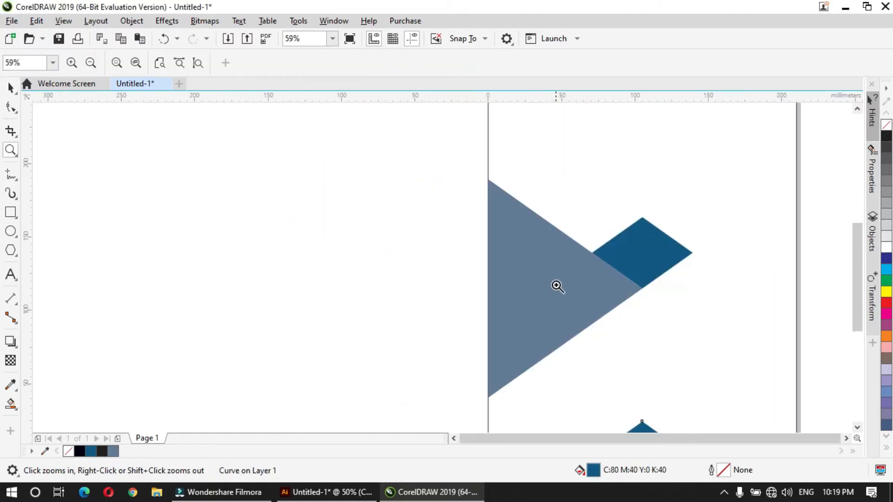
pyautogui.press('space')
pyautogui.press('F5')
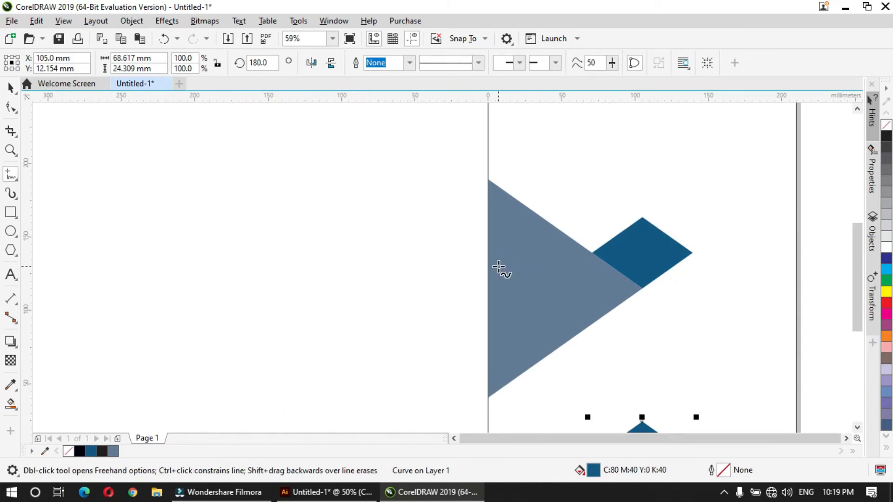
pyautogui.hotkey('shift', 'F4')
pyautogui.press('space')
pyautogui.click(306, 263)
pyautogui.click(384, 294)
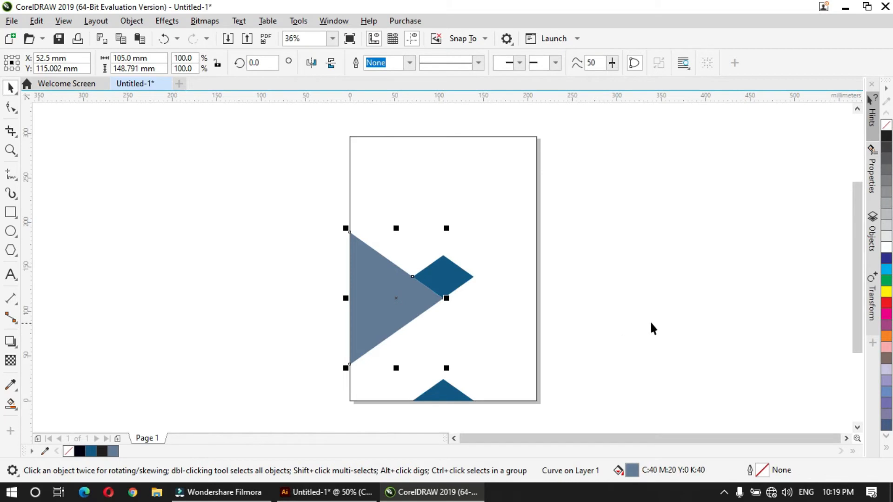
pyautogui.doubleClick(632, 471)
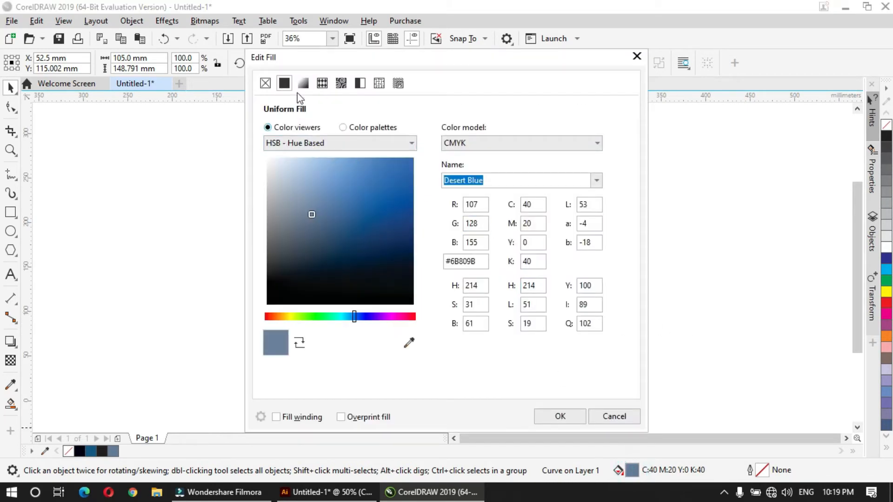
pyautogui.click(303, 84)
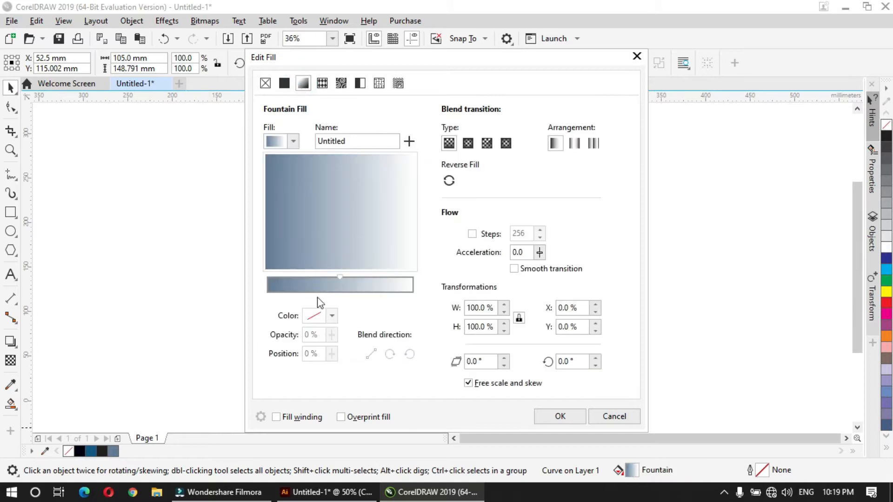
pyautogui.moveTo(272, 300)
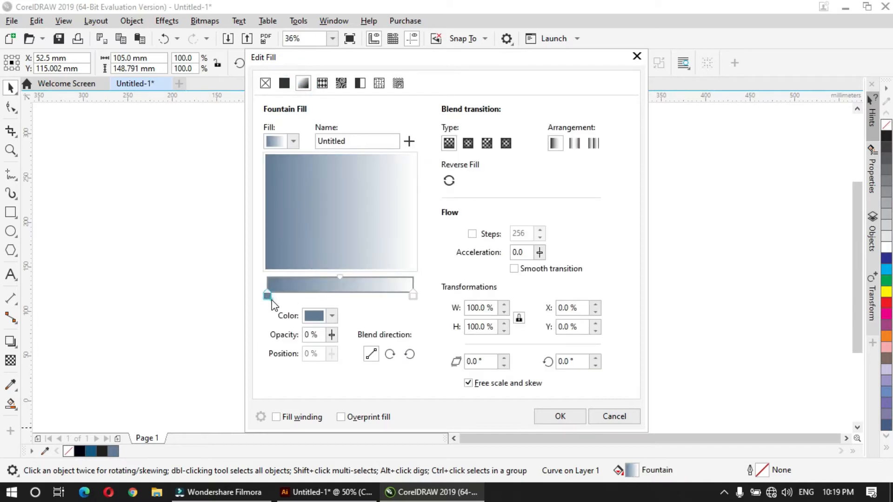
pyautogui.click(343, 297)
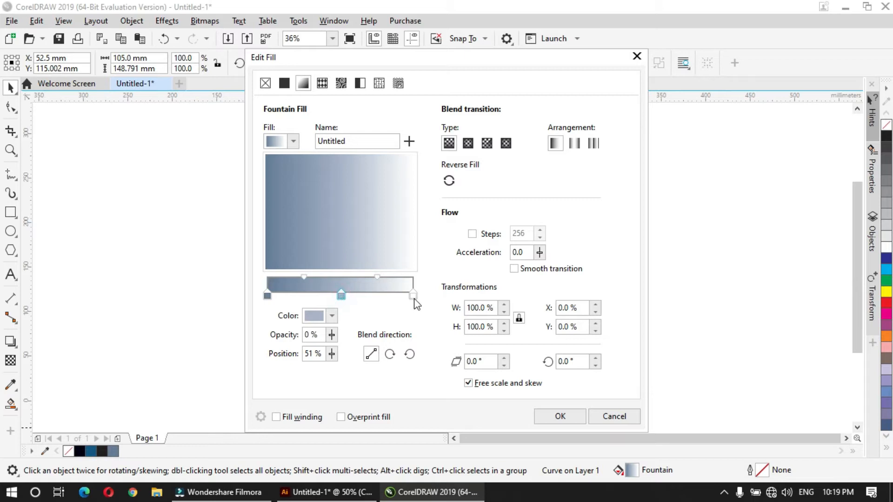
# Set the gradient's end node to the CMYK colour C 40, M 0, Y 60, K 0.
pyautogui.click(413, 296)
pyautogui.click(332, 316)
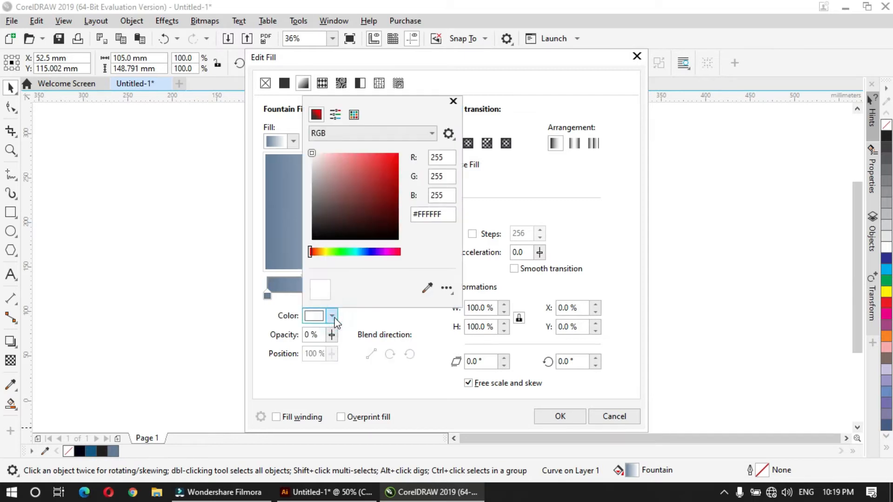
pyautogui.click(430, 134)
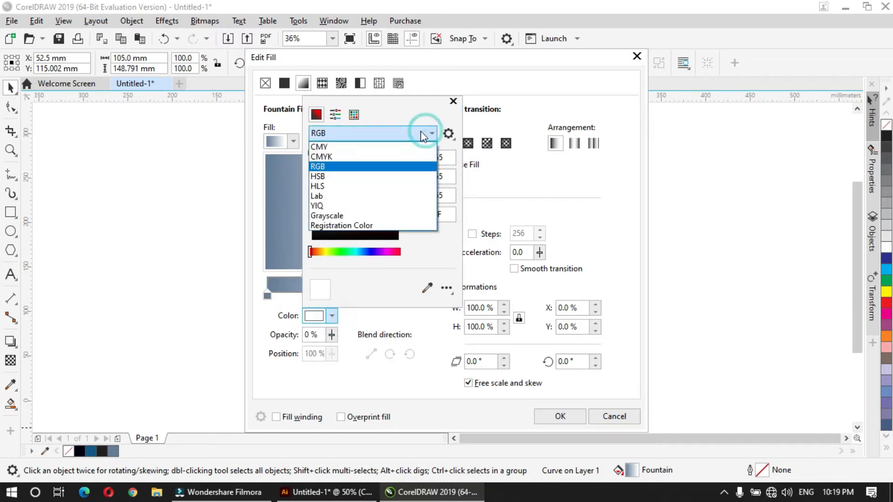
pyautogui.click(394, 155)
pyautogui.click(442, 158)
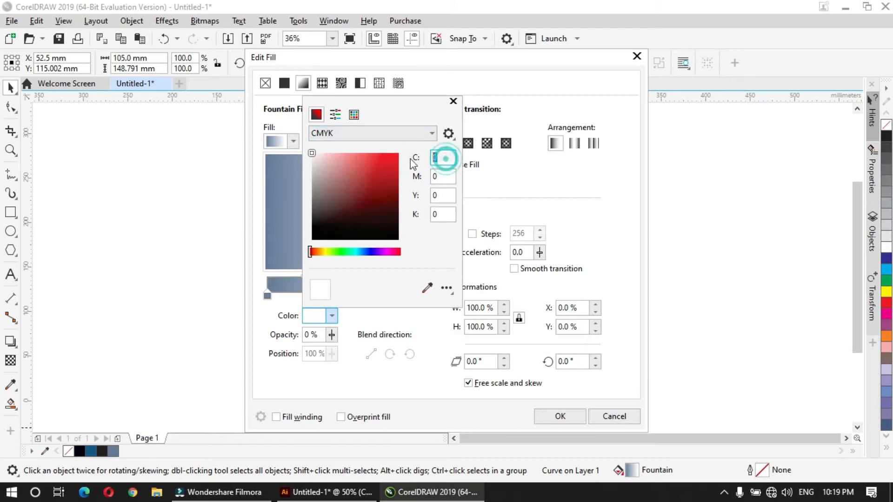
pyautogui.click(445, 194)
pyautogui.write('60')
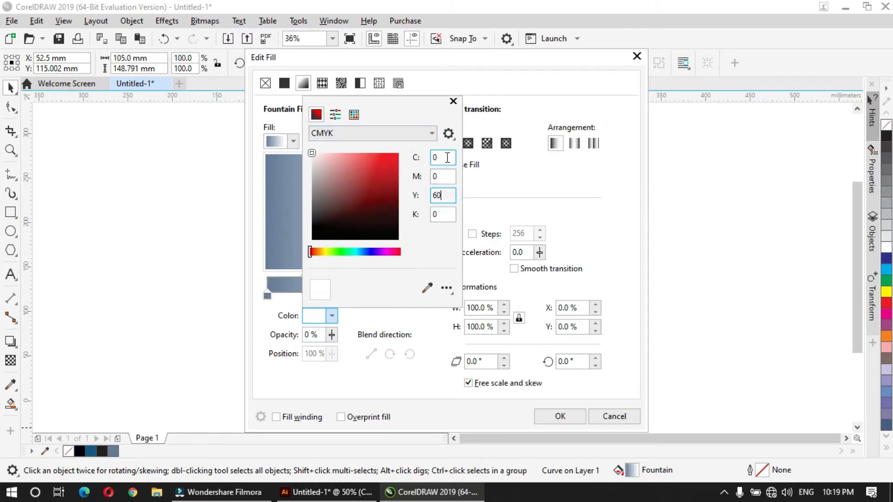
pyautogui.click(443, 157)
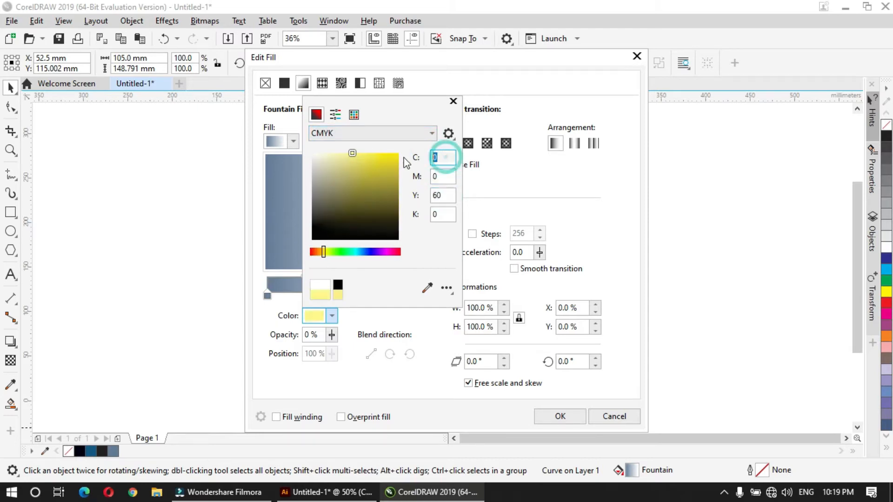
pyautogui.write('40')
pyautogui.click(441, 179)
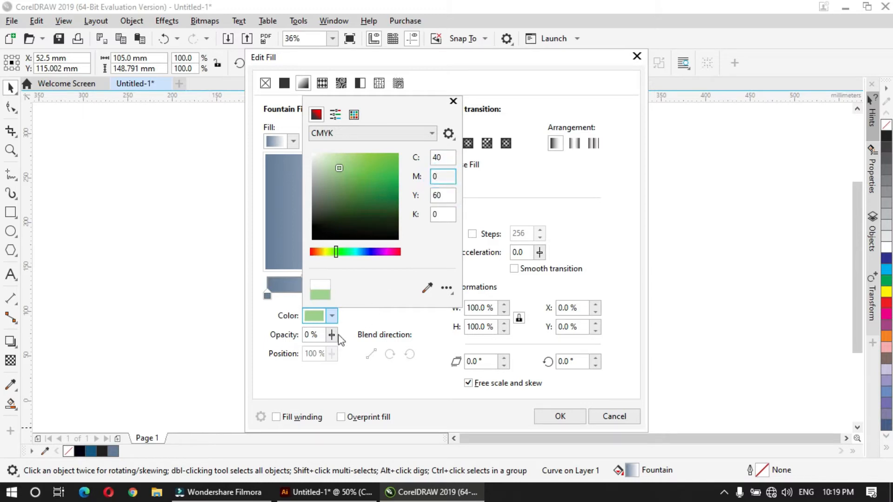
pyautogui.click(341, 340)
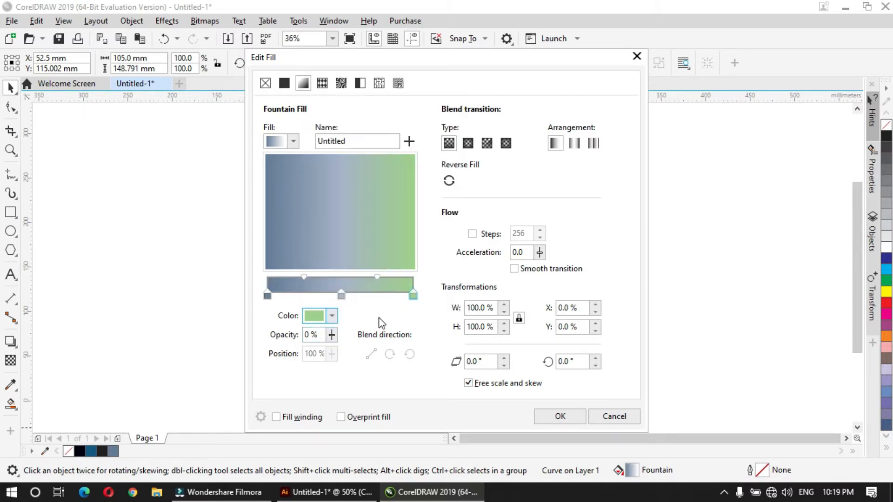
# Replace the gradient's middle node with one at 48% and colour it C 80, M 0, Y 0, K 0.
pyautogui.doubleClick(337, 297)
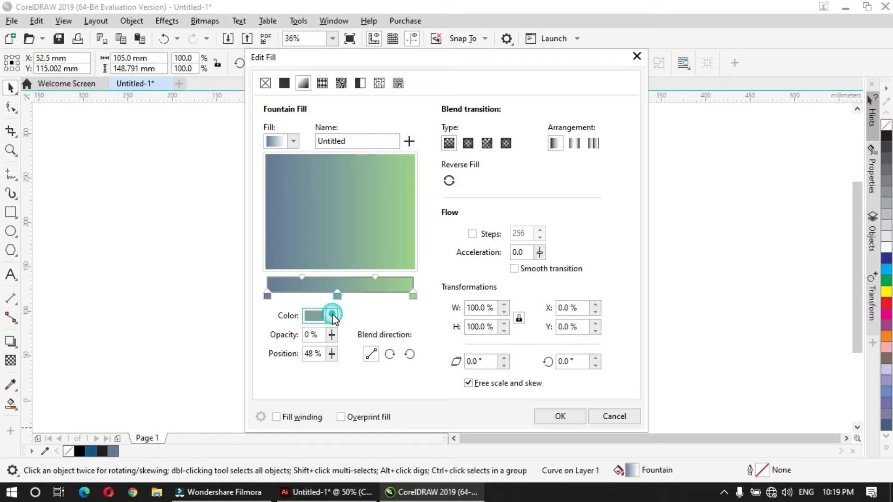
pyautogui.click(332, 316)
pyautogui.doubleClick(447, 159)
pyautogui.write('80')
pyautogui.doubleClick(445, 176)
pyautogui.write('0')
pyautogui.doubleClick(439, 195)
pyautogui.write('0')
pyautogui.click(435, 214)
pyautogui.write('0')
pyautogui.click(393, 315)
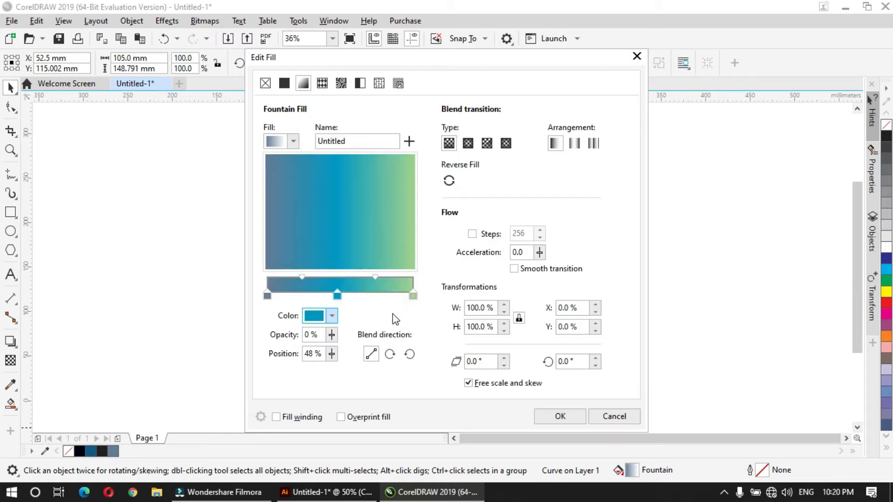
# Set the gradient's start node to C 80, M 40, Y 0, K 40 and apply the fountain fill to the triangle.
pyautogui.click(268, 297)
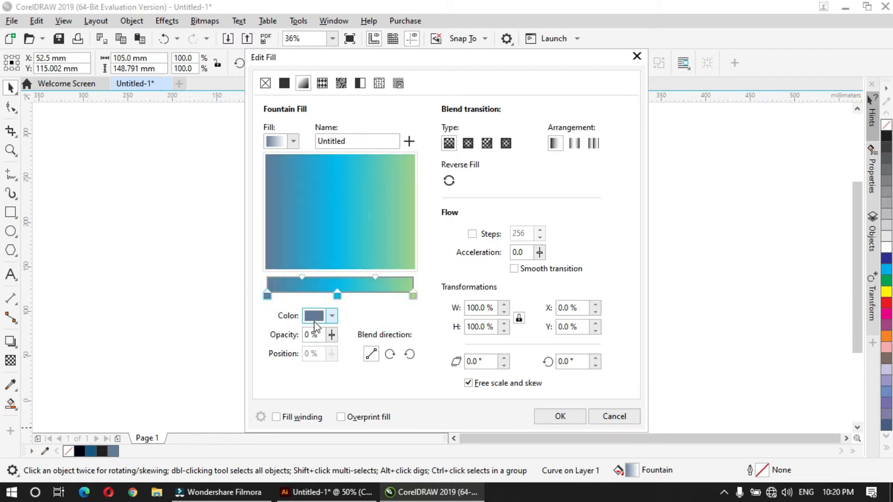
pyautogui.click(333, 317)
pyautogui.write('80')
pyautogui.click(444, 176)
pyautogui.write('40')
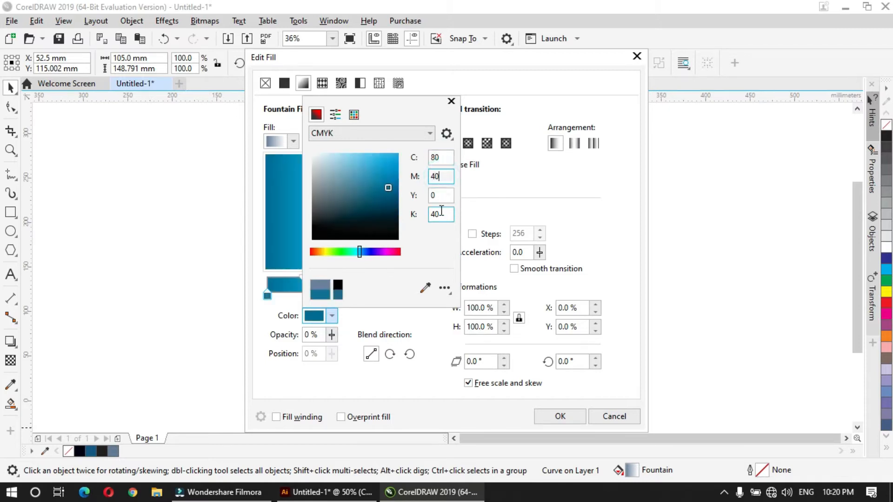
pyautogui.click(393, 323)
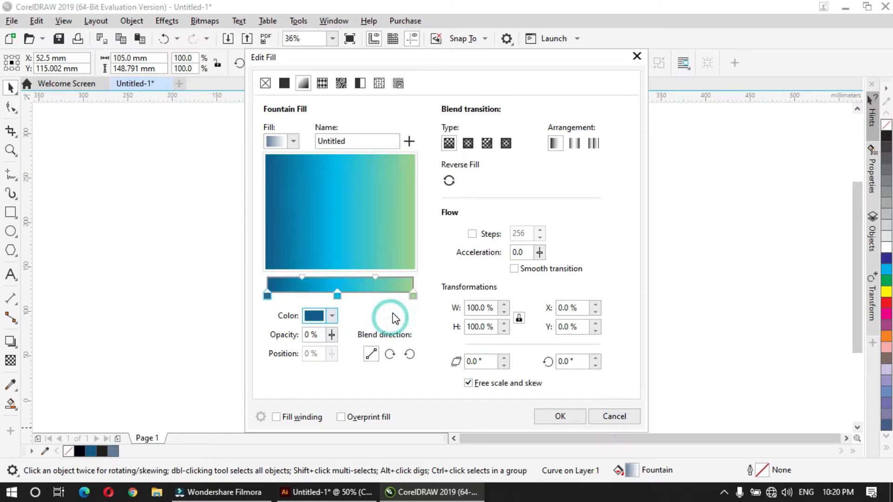
pyautogui.click(560, 417)
# Reposition the large triangle's gradient interactively, extending its dark start outside the page so the triangle blends from cyan to green.
pyautogui.click(393, 300)
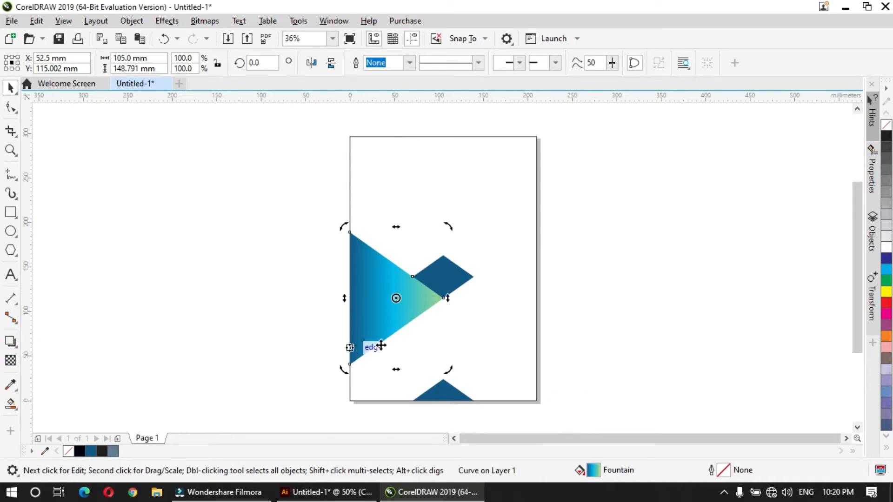
pyautogui.press('g')
pyautogui.moveTo(350, 298); pyautogui.dragTo(312, 300)
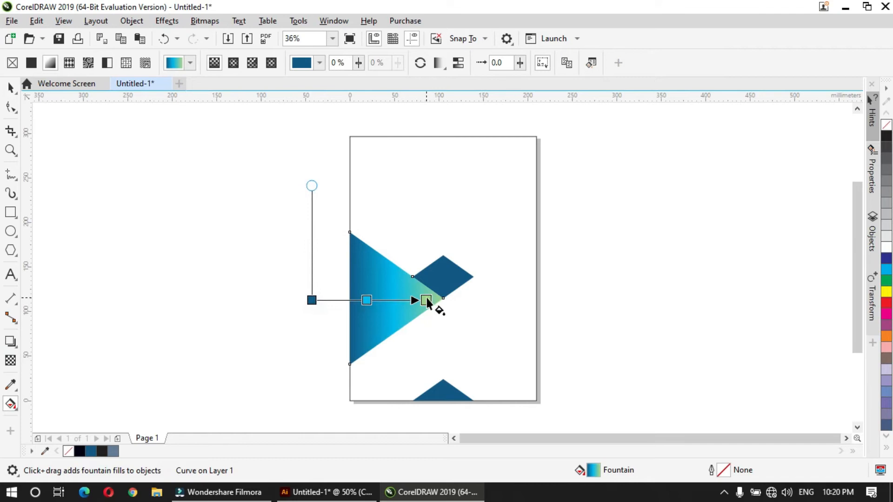
pyautogui.moveTo(443, 298); pyautogui.dragTo(435, 300)
pyautogui.moveTo(311, 300); pyautogui.dragTo(256, 300)
pyautogui.moveTo(371, 301); pyautogui.dragTo(436, 300)
pyautogui.moveTo(299, 311); pyautogui.dragTo(441, 311)
pyautogui.press('space')
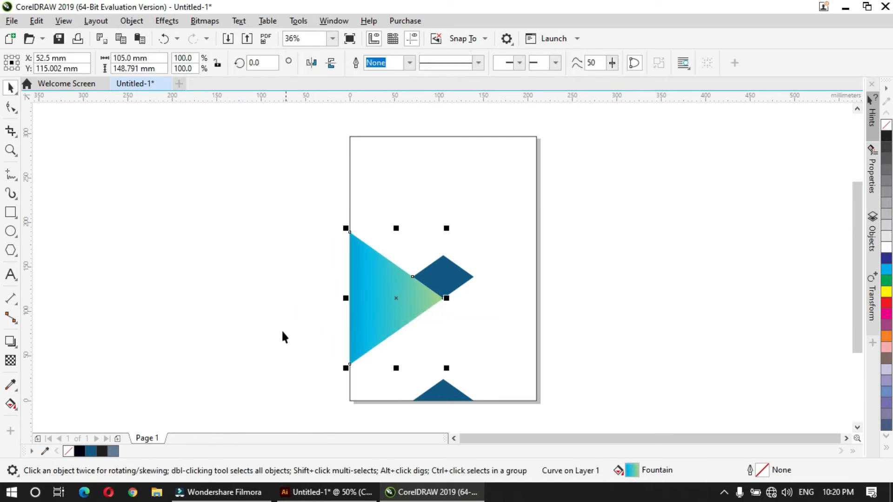
pyautogui.click(279, 333)
# Copy the gradient triangle straight up so that the copy's tip meets the upper corner of the blue diamond.
pyautogui.press('z')
pyautogui.moveTo(295, 159); pyautogui.dragTo(559, 377)
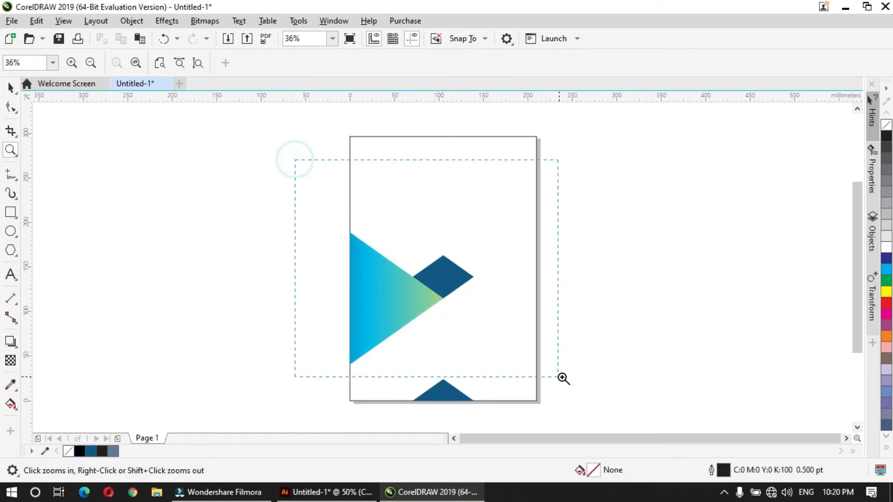
pyautogui.press('space')
pyautogui.click(367, 323)
pyautogui.moveTo(444, 306); pyautogui.dragTo(450, 244)
pyautogui.click(651, 259)
# Angle the upper triangle's gradient diagonally, from dark blue near the page edge to green beyond its upper slanted edge.
pyautogui.click(384, 240)
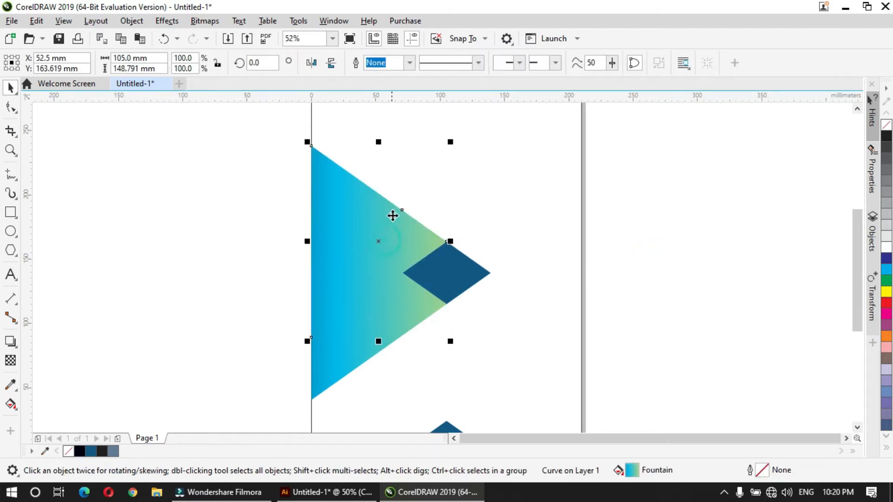
pyautogui.press('g')
pyautogui.moveTo(410, 172); pyautogui.dragTo(428, 190)
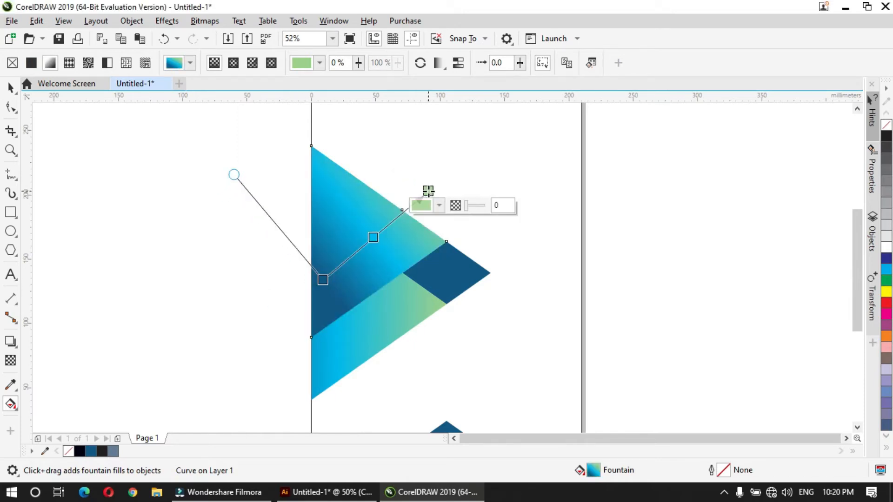
pyautogui.press('space')
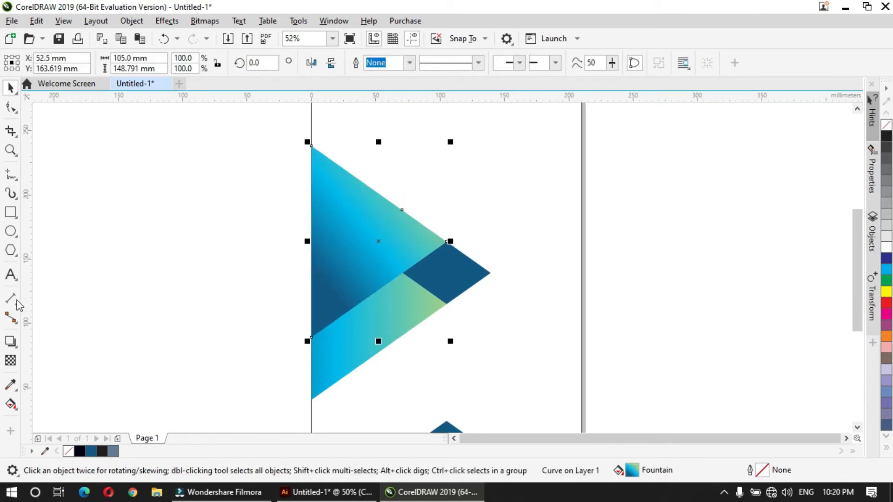
# Apply a linear fountain transparency to the upper triangle, fading from its tip towards the page's left edge.
pyautogui.click(10, 361)
pyautogui.moveTo(447, 242); pyautogui.dragTo(311, 241)
pyautogui.press('space')
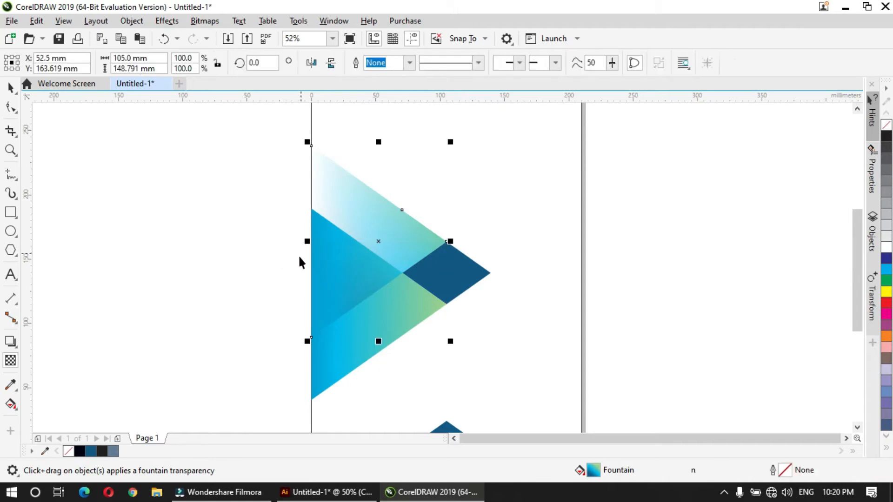
# Select both gradient triangles and mirror a copy of them horizontally onto the opposite half of the page.
pyautogui.keyDown('shift'); pyautogui.click(318, 280); pyautogui.keyUp('shift')
pyautogui.moveTo(318, 280); pyautogui.dragTo(509, 271)
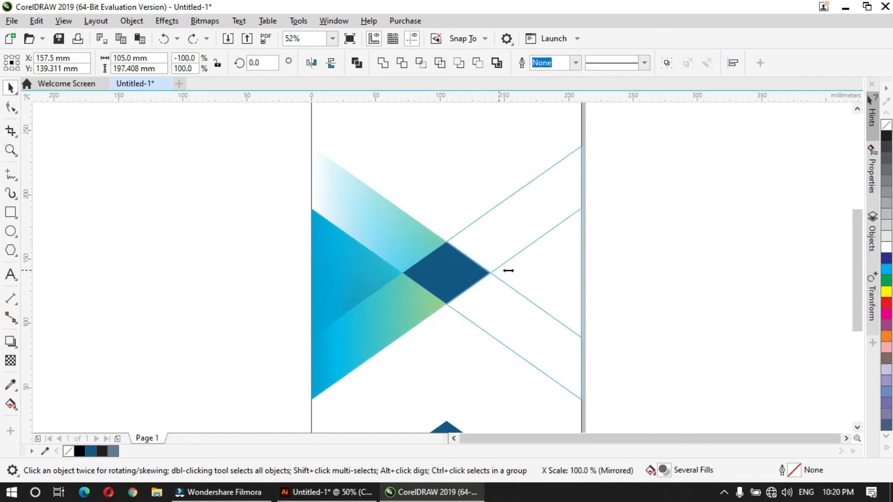
pyautogui.click(657, 296)
# Start importing files and browse to the Cover folder inside the "030 - Design with AI, ID, CDR" folder of Bijay Classes.
pyautogui.press('z')
pyautogui.scroll(-1, 444, 307)
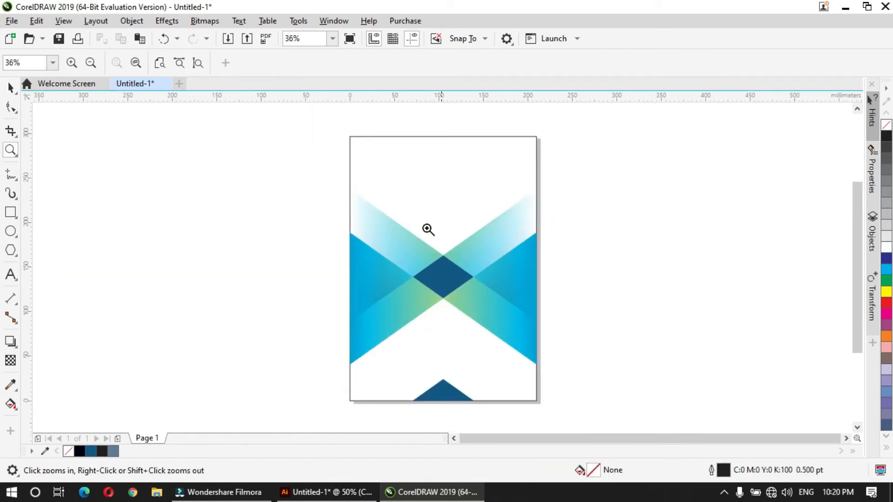
pyautogui.moveTo(317, 119); pyautogui.dragTo(564, 291)
pyautogui.press('space')
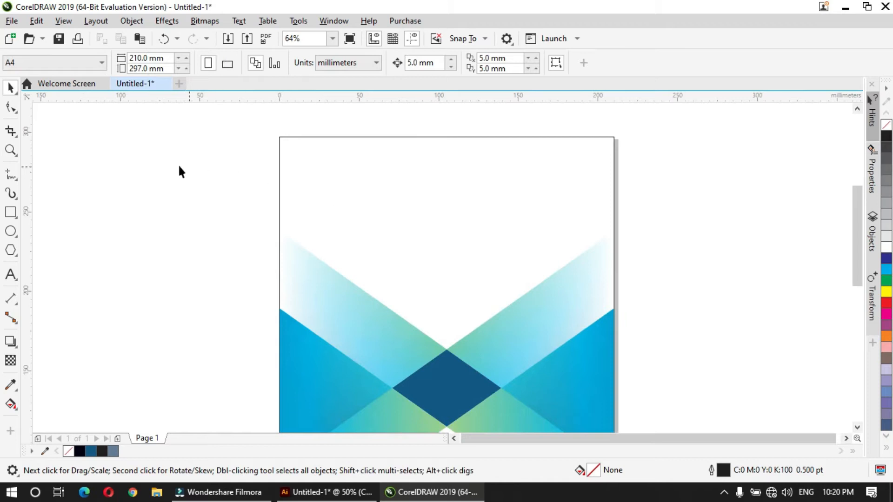
pyautogui.click(228, 38)
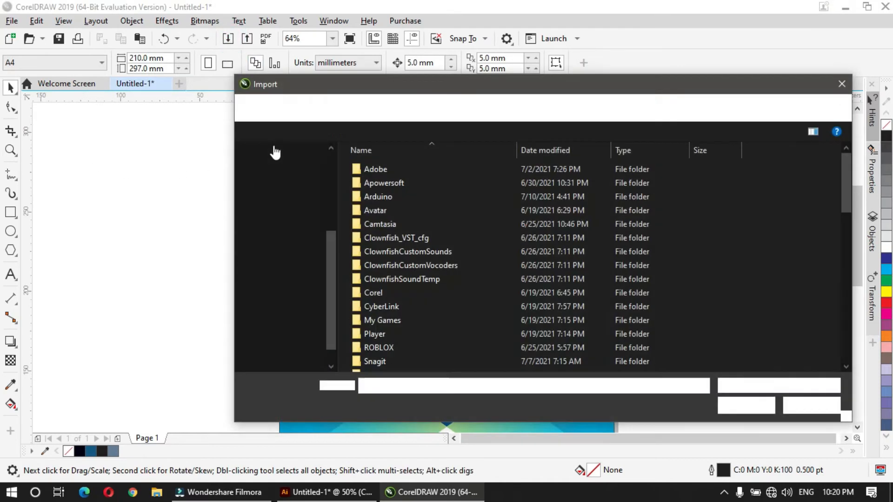
pyautogui.scroll(3, 295, 179)
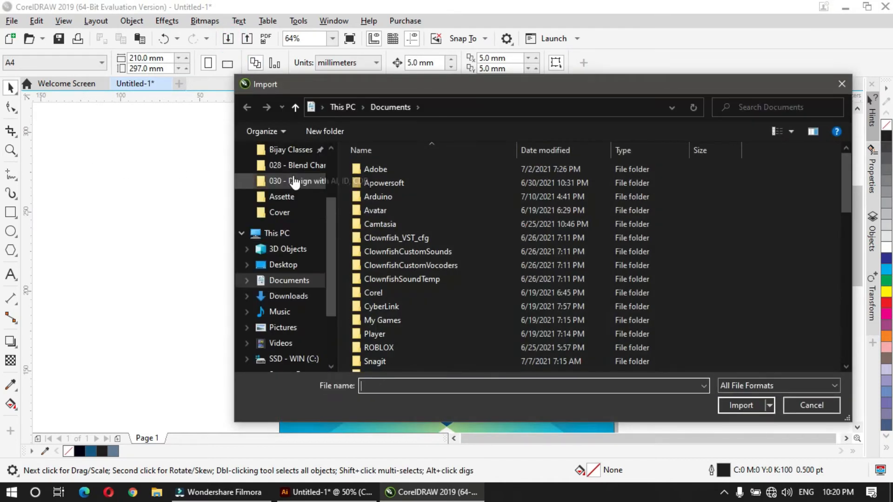
pyautogui.click(301, 153)
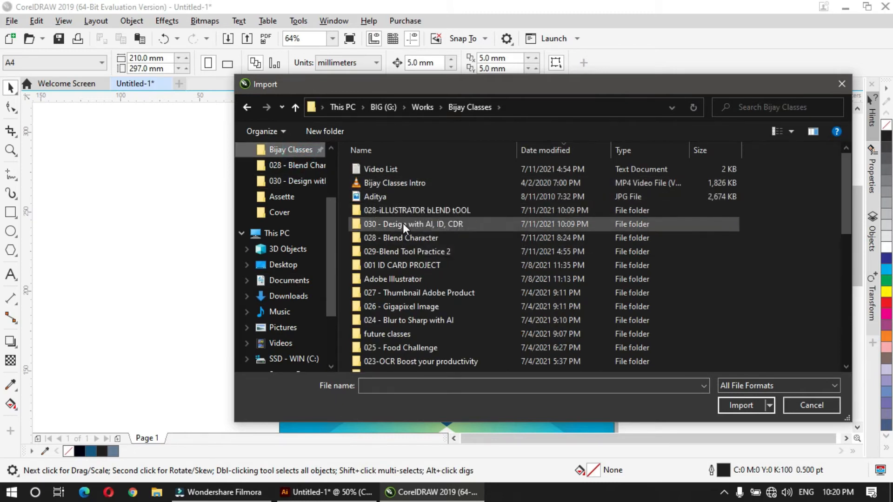
pyautogui.click(403, 223)
pyautogui.doubleClick(403, 224)
pyautogui.doubleClick(450, 175)
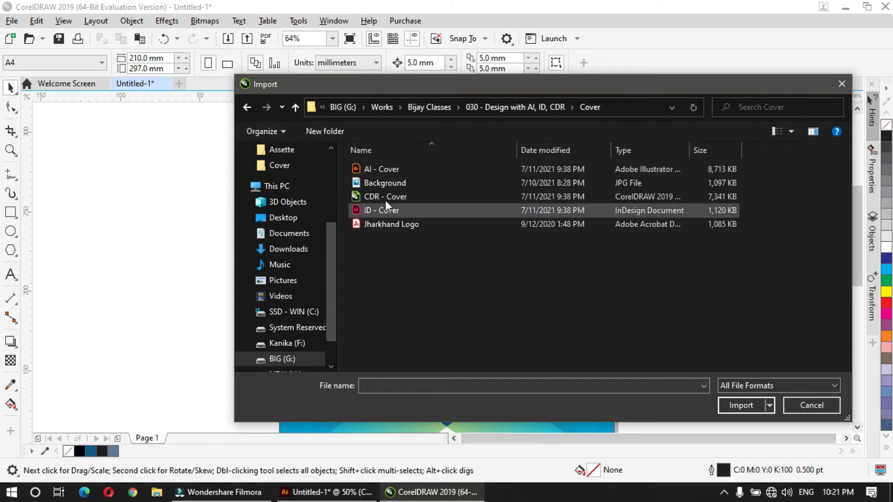
# Import Background and Jharkhand Logo together, placing the photo beside the page and the logo over the page's opposite edge.
pyautogui.click(385, 186)
pyautogui.keyDown('ctrl'); pyautogui.click(383, 222); pyautogui.keyUp('ctrl')
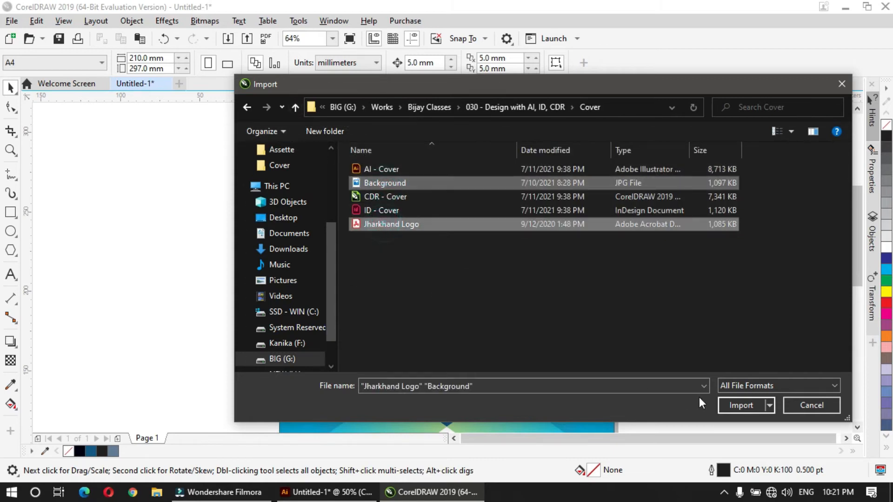
pyautogui.click(740, 405)
pyautogui.click(82, 223)
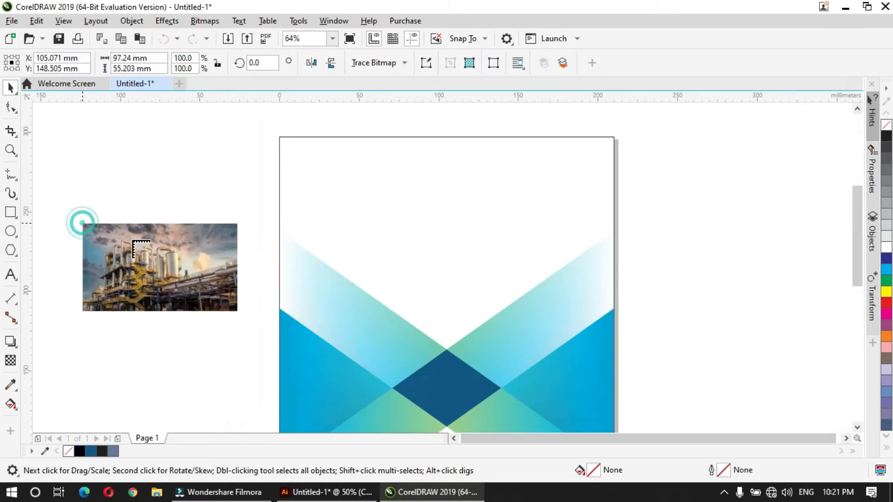
pyautogui.click(513, 206)
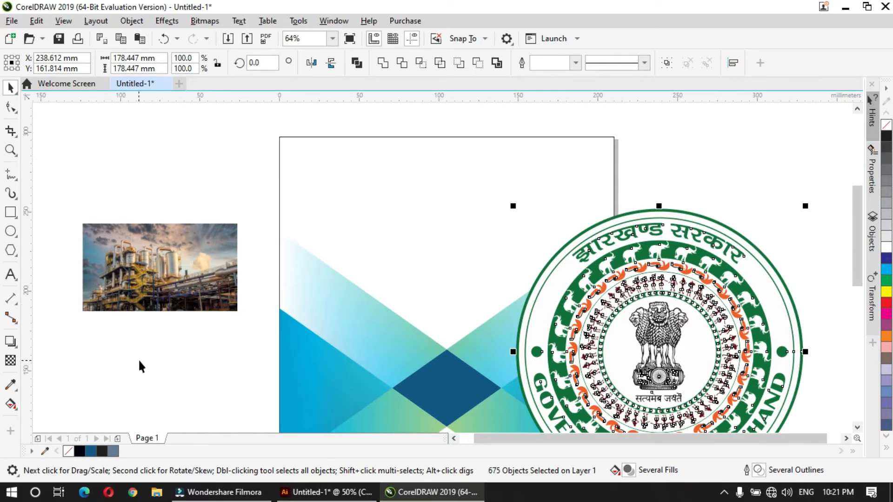
# Make the outlines of the imported Jharkhand logo scale with the object.
pyautogui.press('F12')
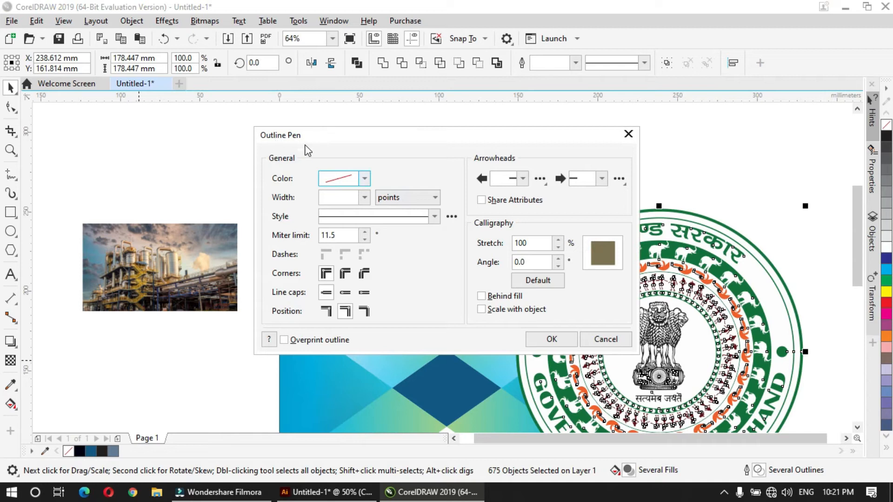
pyautogui.click(482, 297)
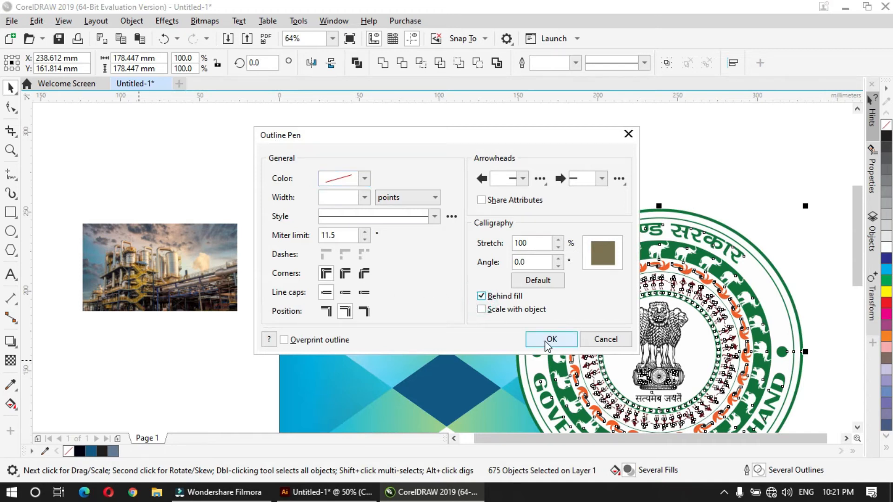
pyautogui.click(494, 296)
pyautogui.click(494, 309)
pyautogui.click(548, 340)
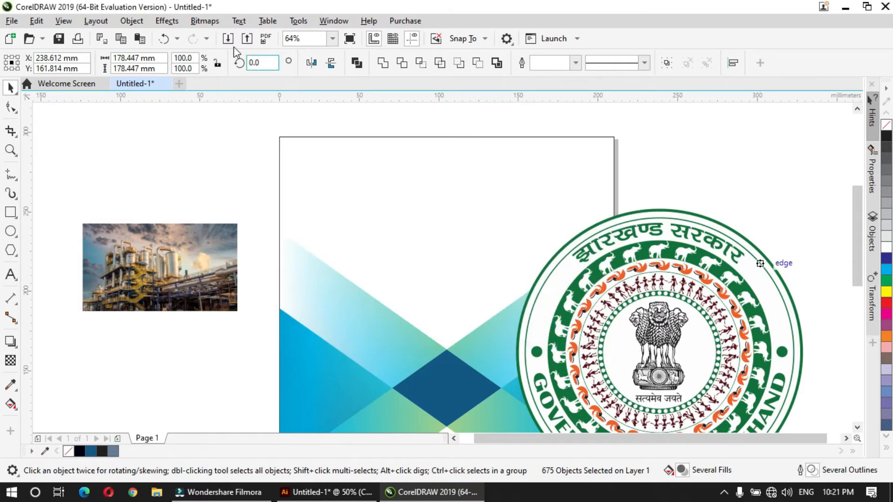
# Group all the objects of the imported Jharkhand logo.
pyautogui.click(131, 20)
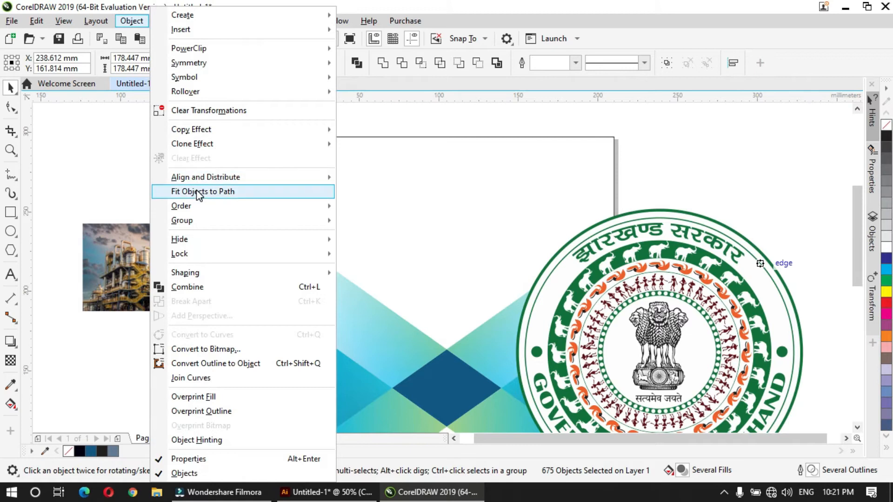
pyautogui.click(195, 220)
pyautogui.click(367, 222)
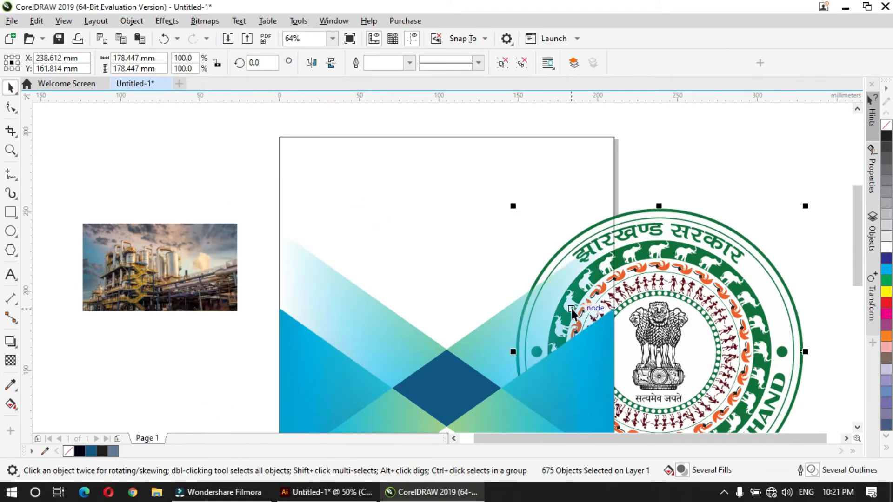
# Shrink the grouped logo and centre it in the white area just below the blue diamond.
pyautogui.press('z')
pyautogui.press('F4')
pyautogui.press('space')
pyautogui.moveTo(642, 176); pyautogui.dragTo(447, 336)
pyautogui.press('z')
pyautogui.moveTo(386, 281); pyautogui.dragTo(515, 384)
pyautogui.press('space')
pyautogui.moveTo(501, 349); pyautogui.dragTo(441, 234)
# Enlarge the factory photo to about 309 × 175 mm and move it over the upper half of the page.
pyautogui.press('z')
pyautogui.rightClick(423, 204)
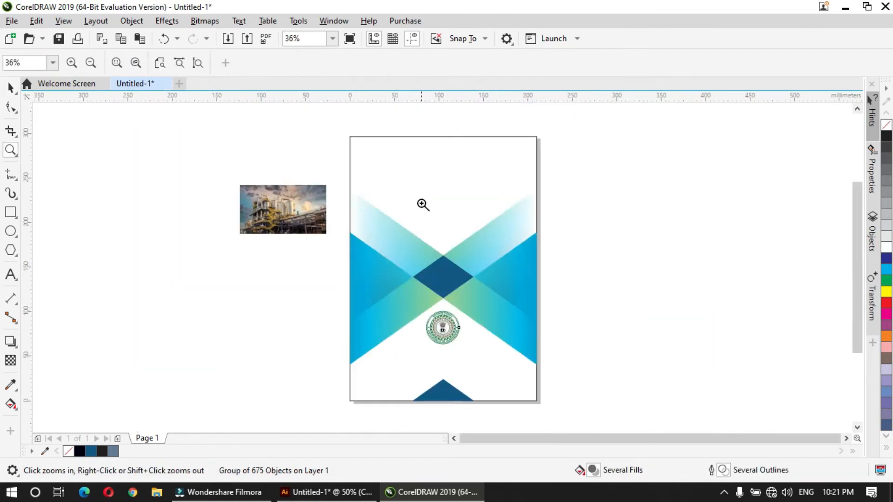
pyautogui.moveTo(193, 116); pyautogui.dragTo(628, 293)
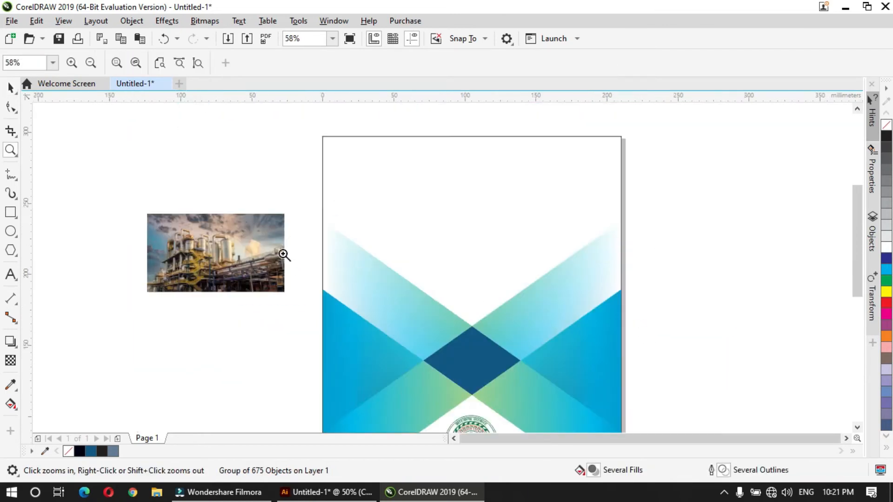
pyautogui.press('space')
pyautogui.click(228, 257)
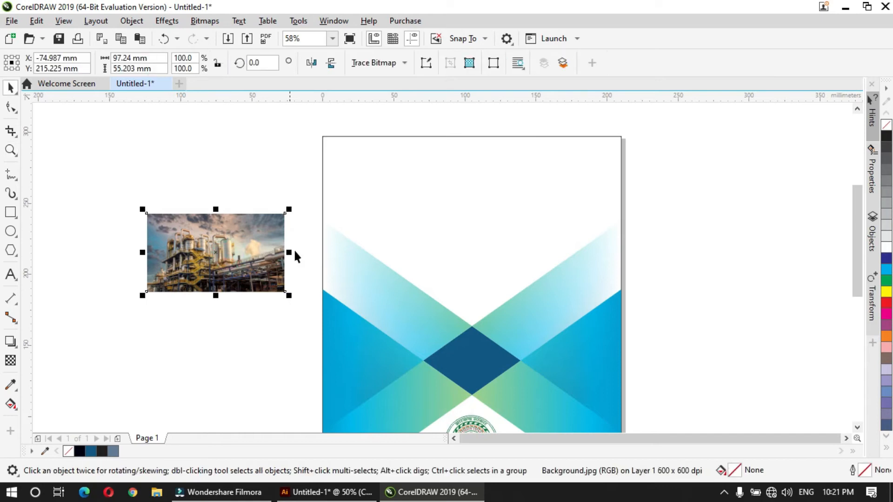
pyautogui.moveTo(295, 211); pyautogui.dragTo(562, 131)
pyautogui.moveTo(289, 237); pyautogui.dragTo(413, 282)
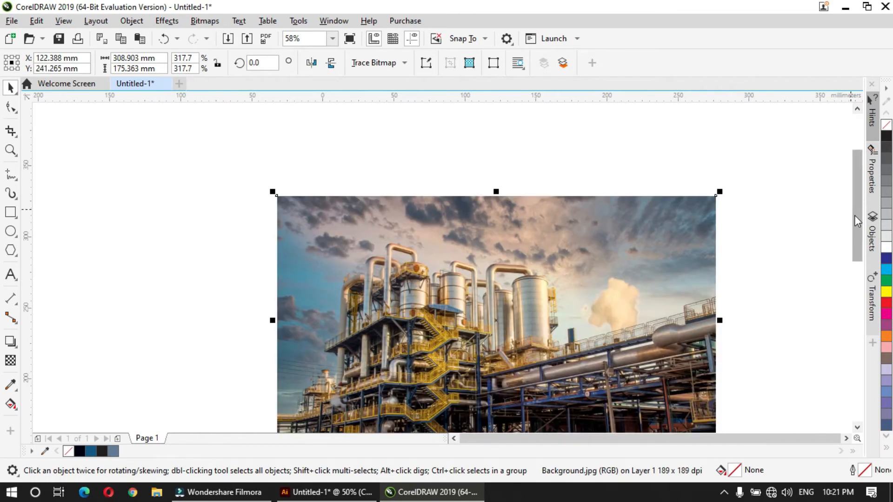
# PowerClip the factory photo inside the page-sized rectangle behind the gradient triangles.
pyautogui.scroll(-3, 855, 216)
pyautogui.press('z')
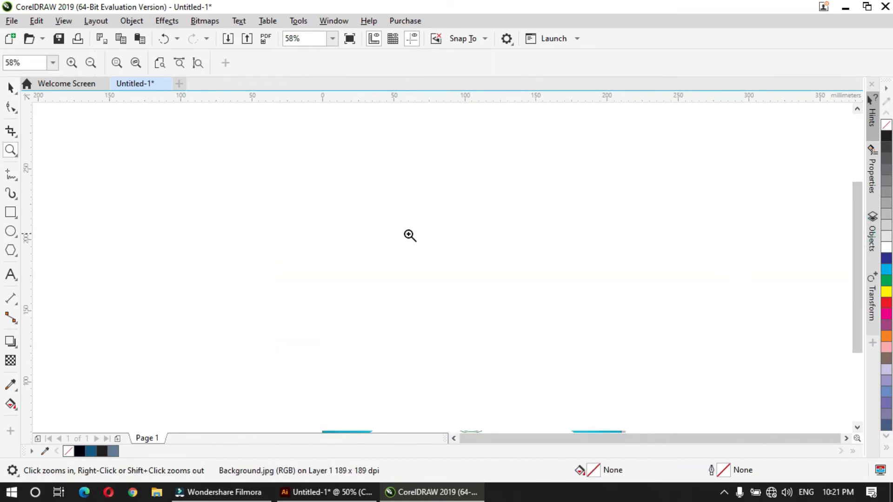
pyautogui.rightClick(411, 237)
pyautogui.click(132, 22)
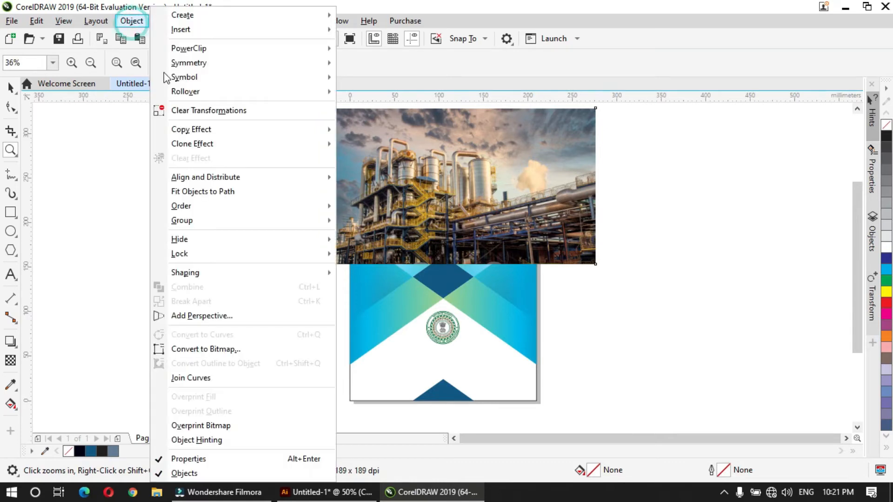
pyautogui.click(230, 51)
pyautogui.click(369, 52)
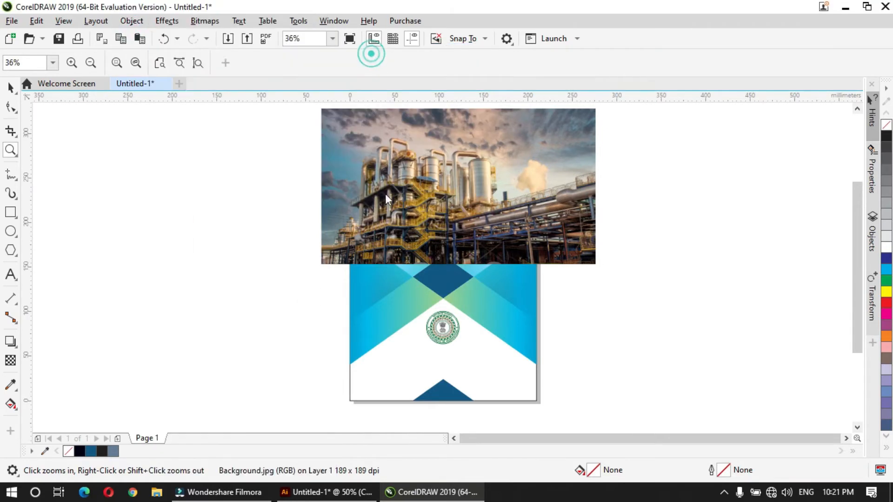
pyautogui.click(396, 359)
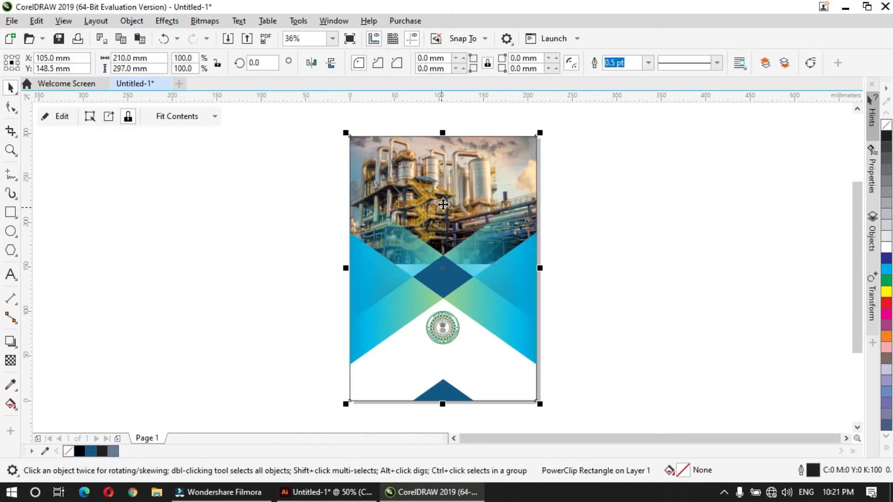
# Edit the PowerClip contents, enlarging the factory photo to about 371 × 211 mm so it reaches behind the diamond, and finish editing.
pyautogui.click(50, 118)
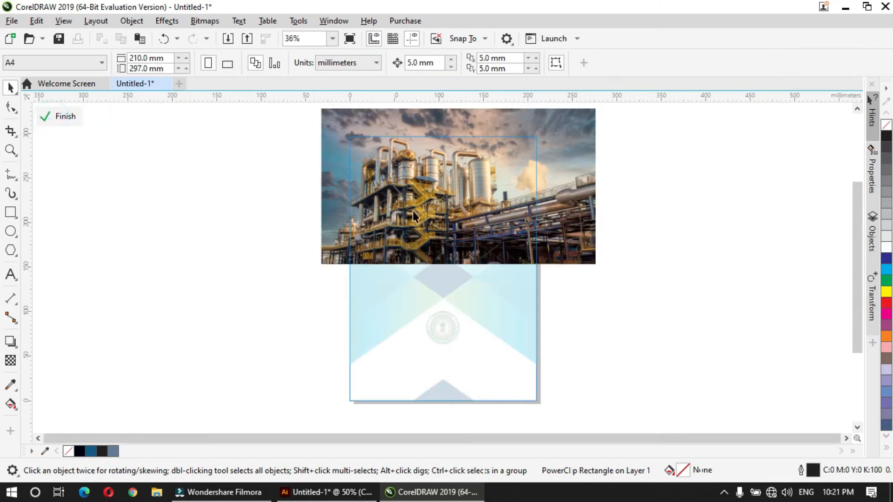
pyautogui.click(542, 253)
pyautogui.moveTo(601, 272); pyautogui.dragTo(638, 309)
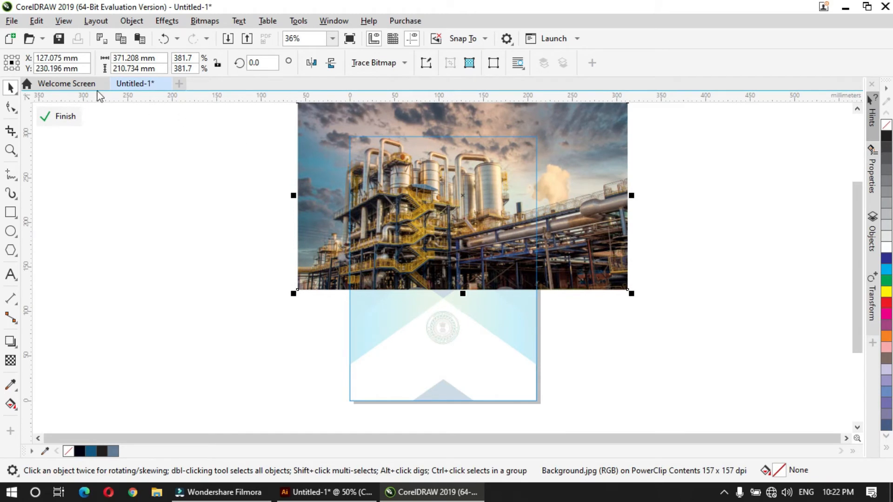
pyautogui.click(70, 116)
pyautogui.click(171, 258)
pyautogui.click(467, 175)
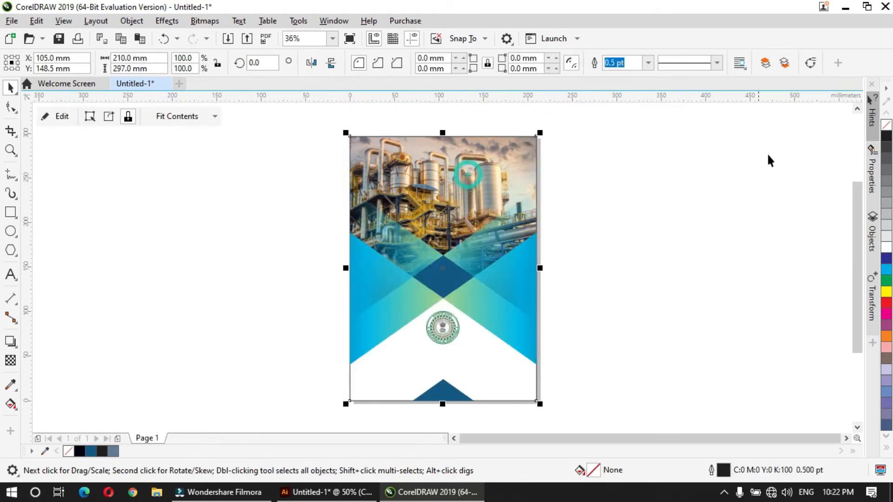
pyautogui.click(705, 253)
# Switch to Illustrator and copy the JHARKHAND title text from the finished cover.
pyautogui.press('z')
pyautogui.moveTo(543, 396); pyautogui.dragTo(328, 275)
pyautogui.moveTo(186, 173); pyautogui.dragTo(689, 408)
pyautogui.press('space')
pyautogui.click(331, 492)
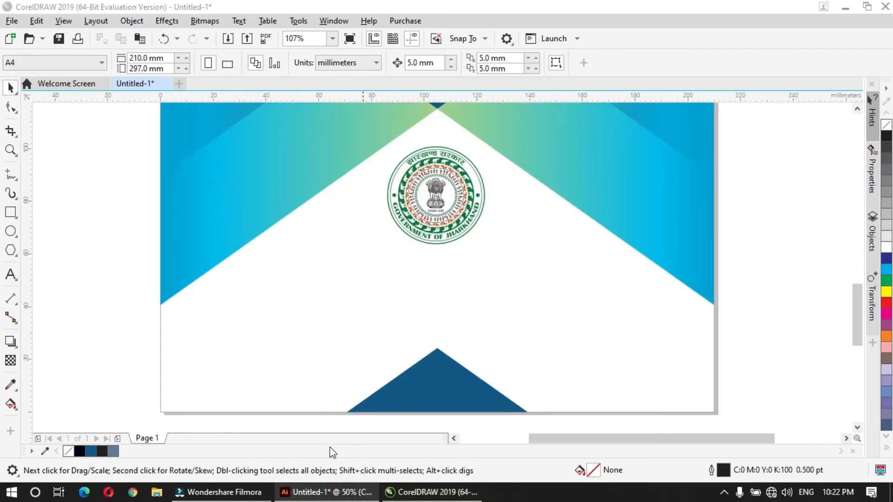
pyautogui.click(294, 396)
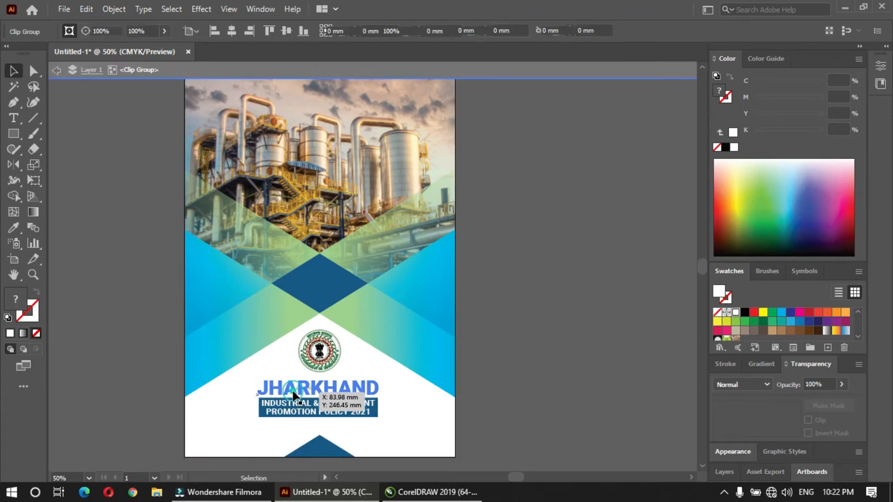
pyautogui.doubleClick(294, 395)
pyautogui.doubleClick(294, 395)
pyautogui.hotkey('ctrl', 'c')
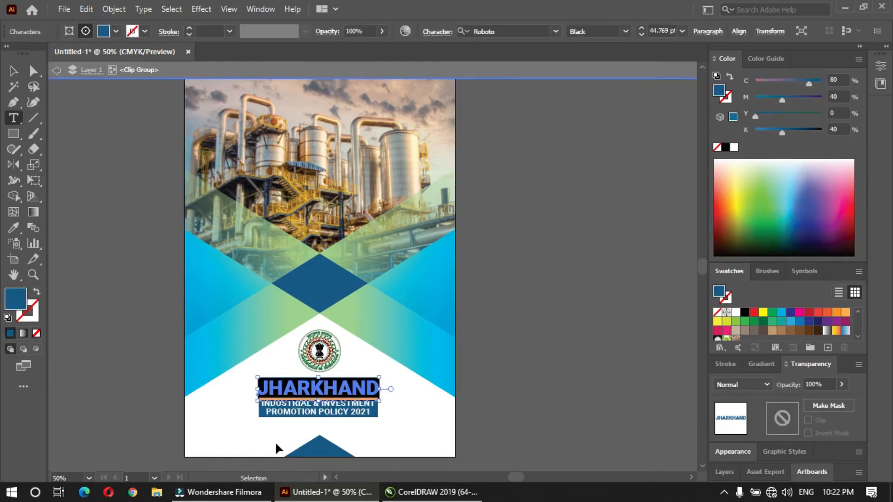
# Switch back to CorelDRAW and paste the JHARKHAND title as artistic text below the logo.
pyautogui.click(432, 492)
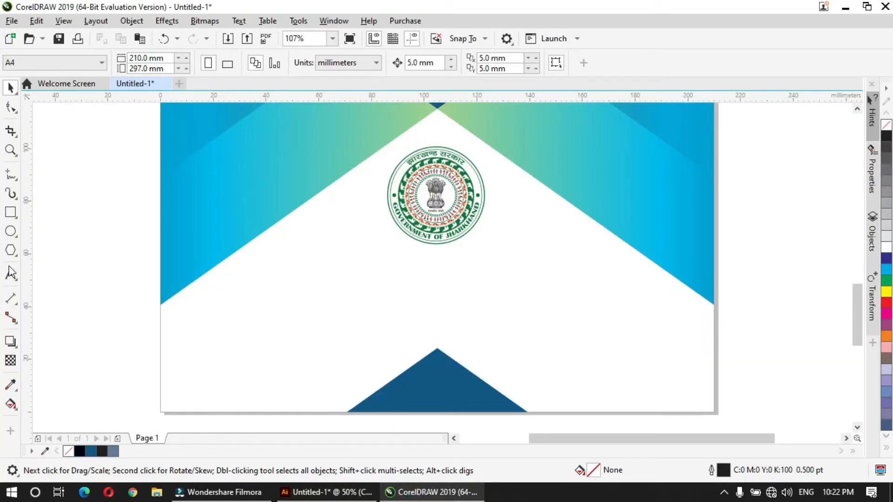
pyautogui.click(368, 279)
pyautogui.hotkey('ctrl', 'v')
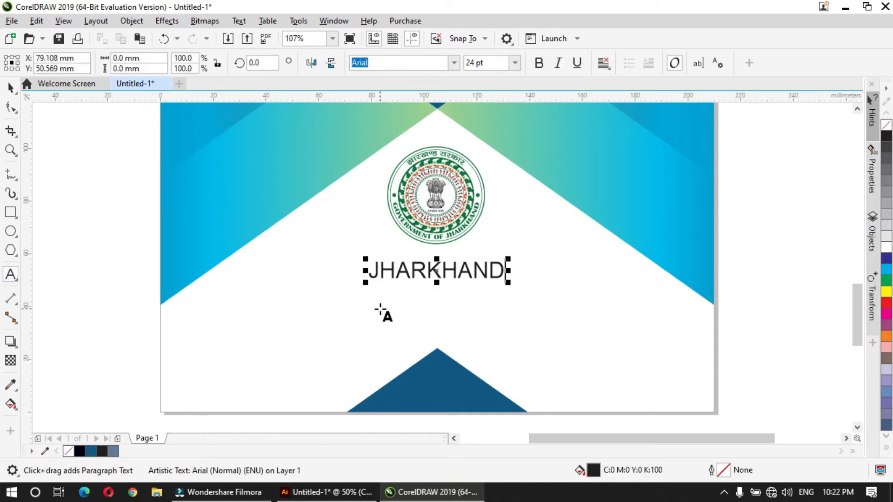
# Copy the subtitle "INDUSTRIAL & INVESTMENT PROMOTION POLICY 2021" from Illustrator and paste it as artistic text below the title in CorelDRAW.
pyautogui.click(349, 493)
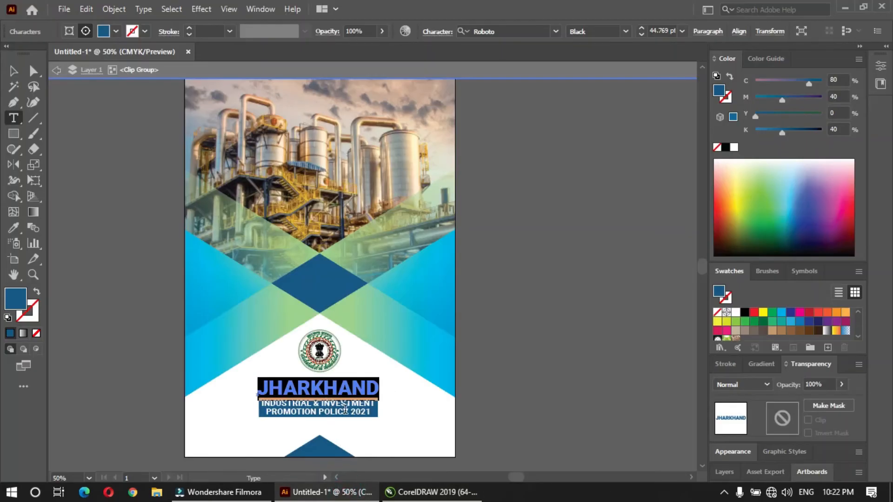
pyautogui.tripleClick(344, 409)
pyautogui.hotkey('ctrl', 'c')
pyautogui.click(431, 492)
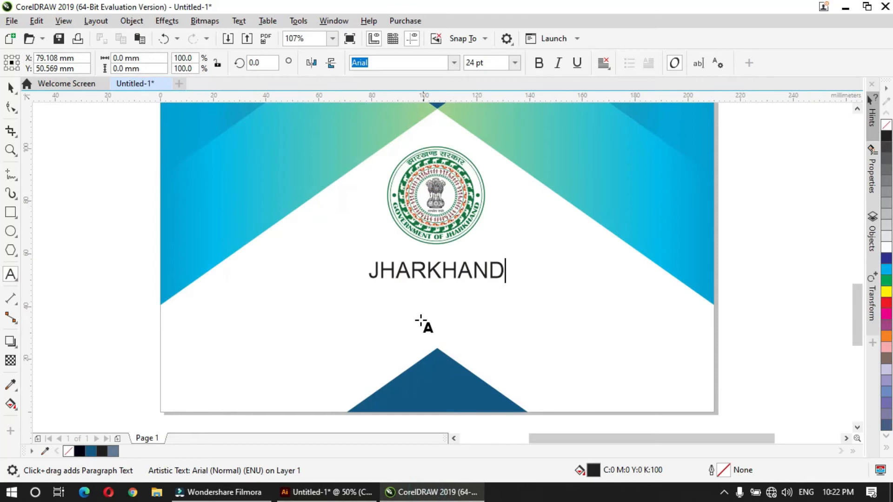
pyautogui.click(421, 317)
pyautogui.hotkey('ctrl', 'v')
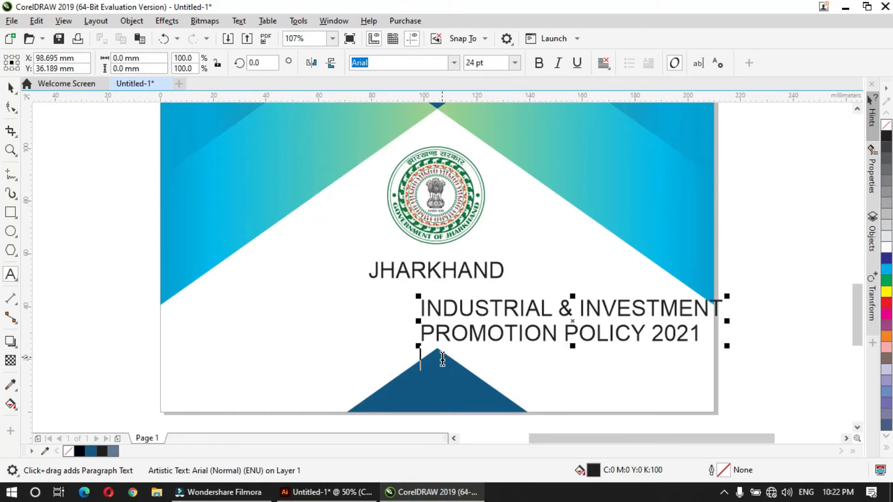
# Set the font of both the JHARKHAND title and the subtitle to Roboto Black.
pyautogui.hotkey('ctrl', 'space')
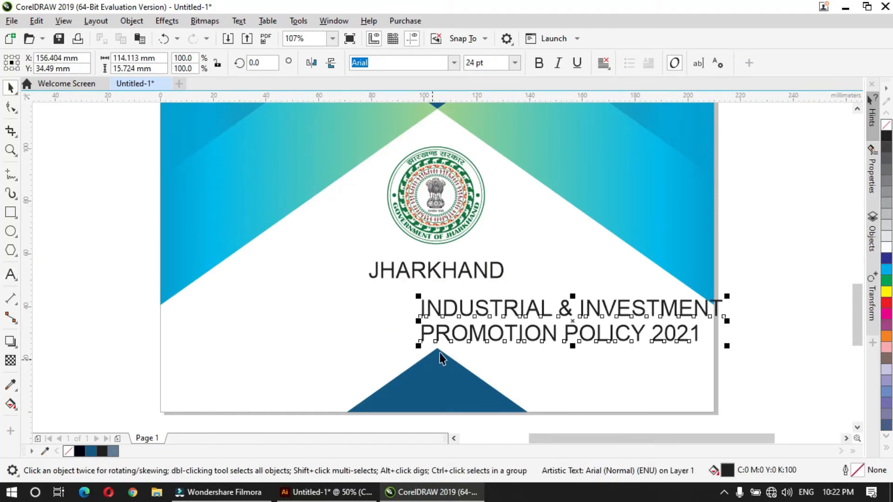
pyautogui.keyDown('shift'); pyautogui.click(440, 273); pyautogui.keyUp('shift')
pyautogui.click(386, 65)
pyautogui.write('Ro')
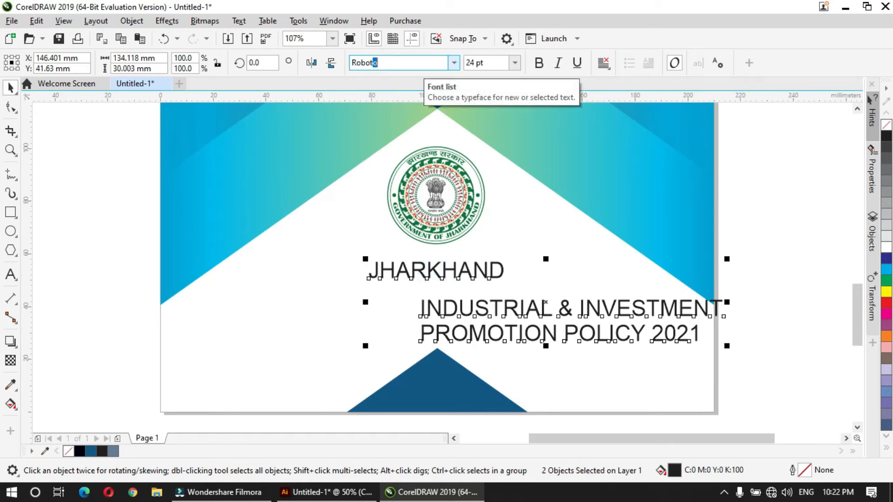
pyautogui.write('bot')
pyautogui.press('Return')
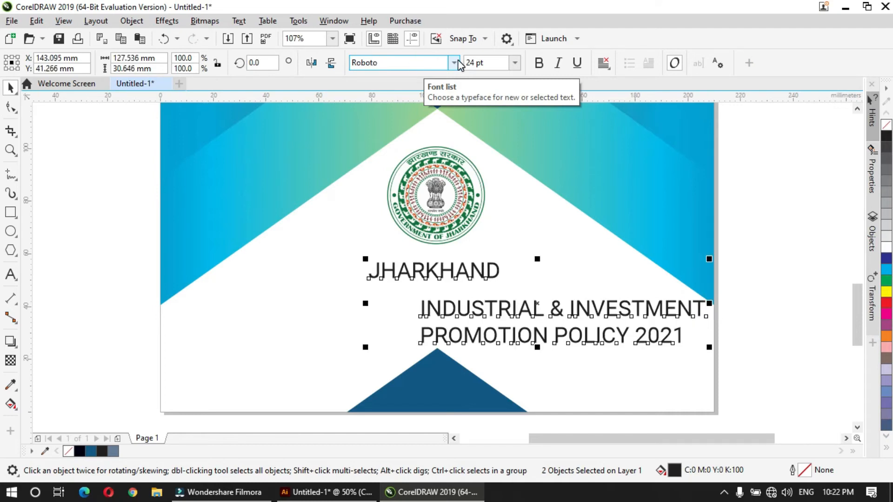
pyautogui.click(454, 63)
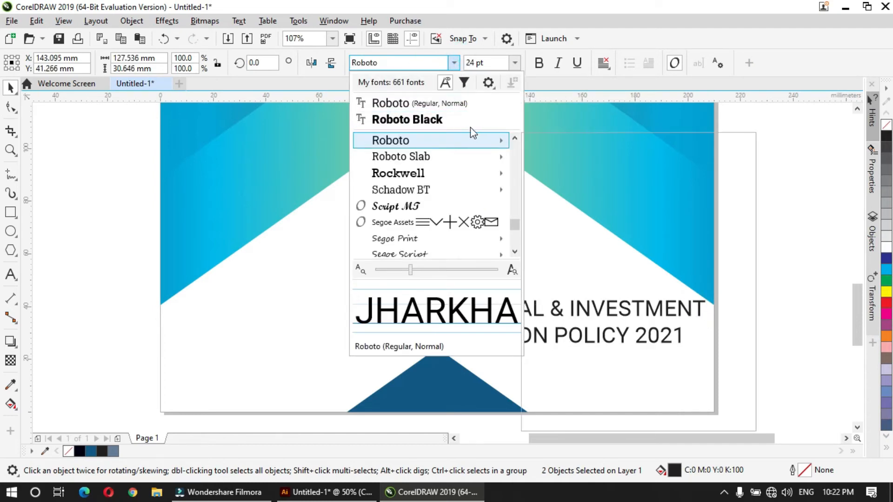
pyautogui.click(469, 125)
pyautogui.click(774, 252)
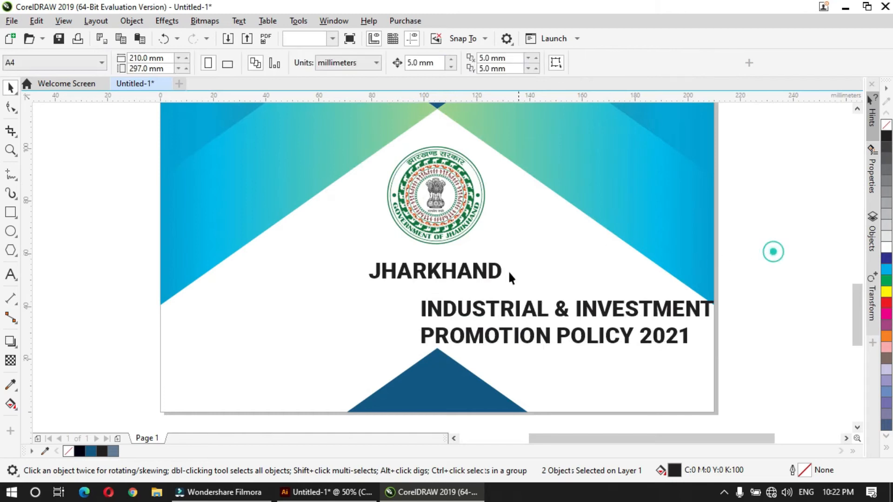
# Enlarge the JHARKHAND title to about 96 mm wide and centre it below the logo.
pyautogui.click(462, 281)
pyautogui.moveTo(507, 259); pyautogui.dragTo(624, 247)
pyautogui.moveTo(526, 266); pyautogui.dragTo(469, 275)
# Draw a rectangle about 94 × 14 mm directly below the title and move the subtitle over it.
pyautogui.click(9, 213)
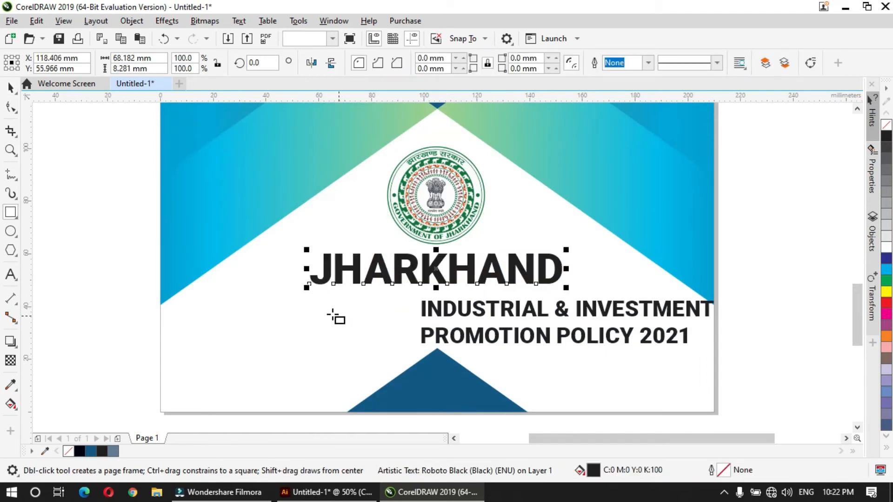
pyautogui.moveTo(314, 327); pyautogui.dragTo(499, 308)
pyautogui.press('space')
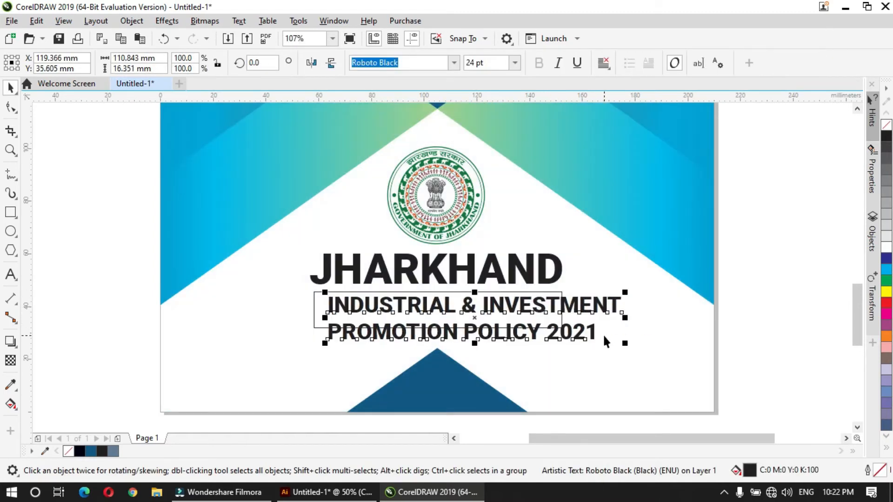
# Centre-align the two-line subtitle and tighten its line spacing.
pyautogui.click(604, 63)
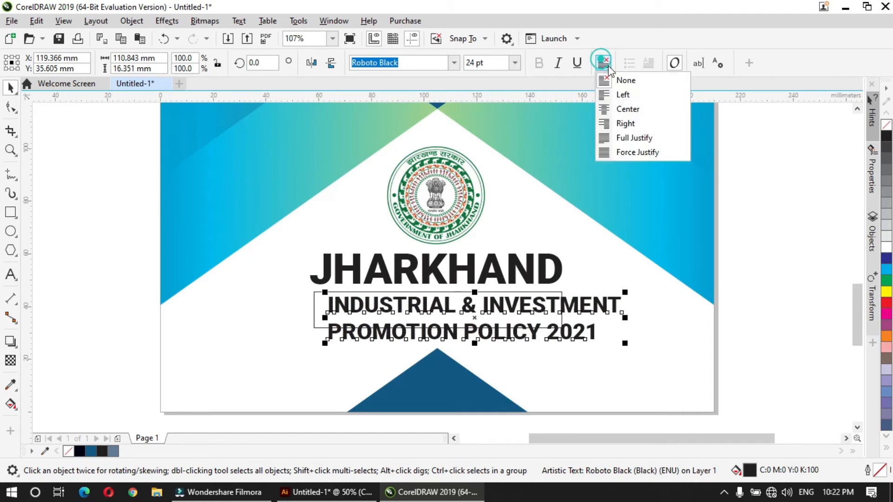
pyautogui.click(618, 109)
pyautogui.click(10, 108)
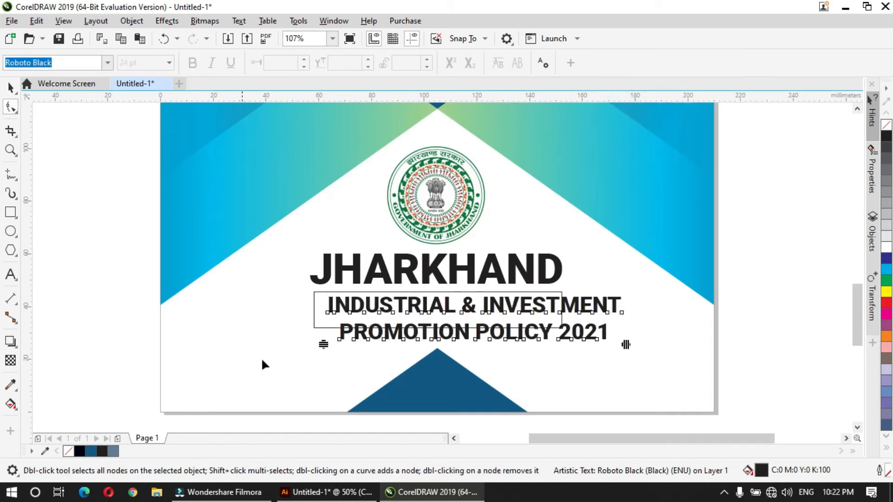
pyautogui.moveTo(324, 344); pyautogui.dragTo(324, 337)
# Shrink the subtitle to about 86 × 10.5 mm and align its centre with the rectangle.
pyautogui.press('space')
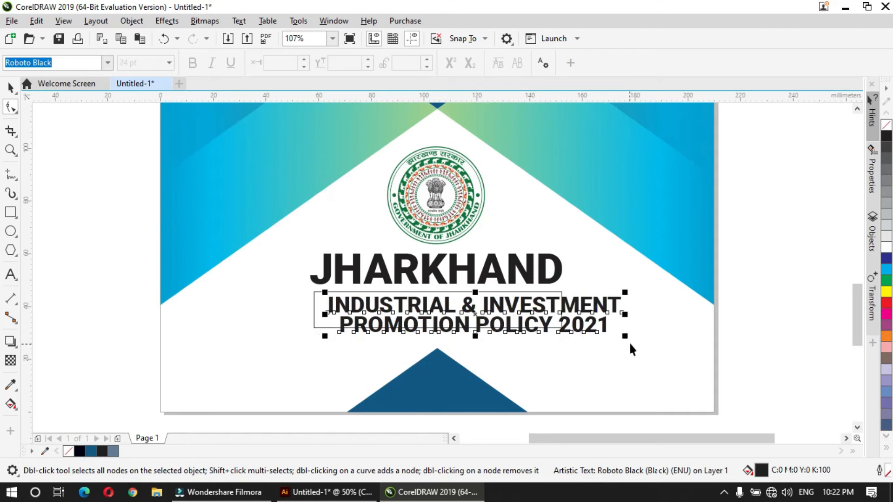
pyautogui.moveTo(625, 336); pyautogui.dragTo(560, 328)
pyautogui.click(552, 347)
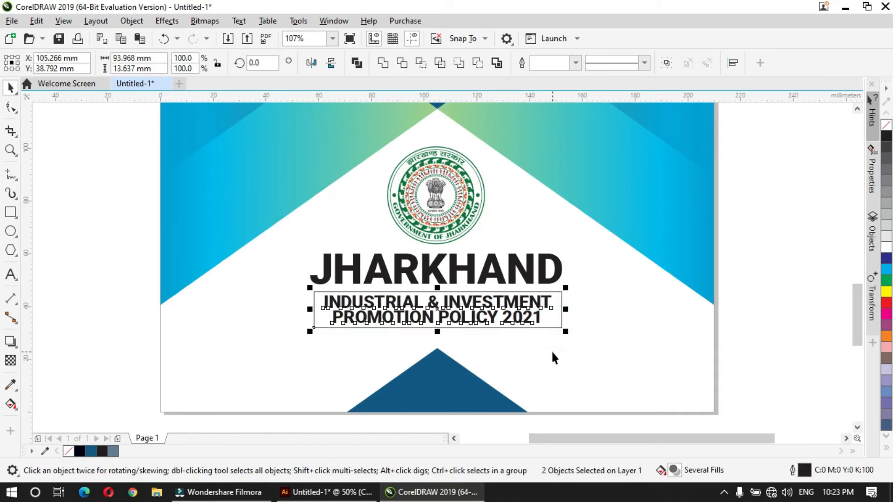
# Copy the fill of the dark blue bottom triangle to the rectangle and the JHARKHAND title.
pyautogui.click(562, 321)
pyautogui.keyDown('shift'); pyautogui.click(549, 279); pyautogui.keyUp('shift')
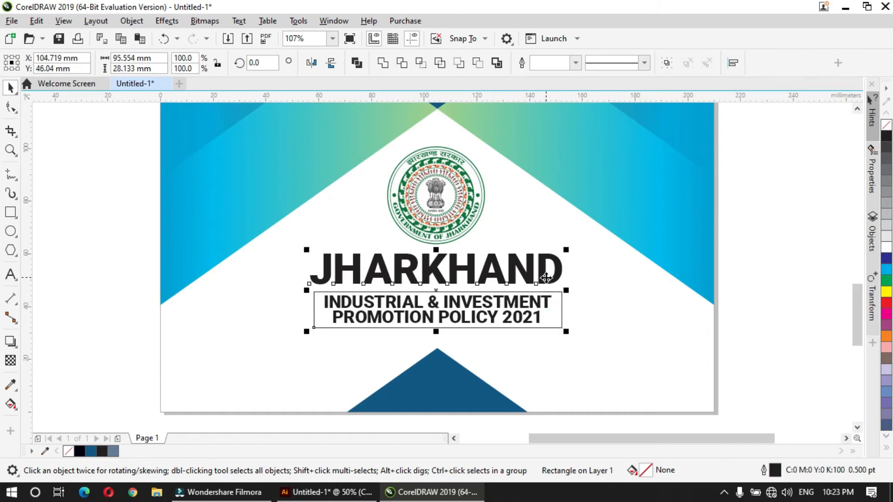
pyautogui.click(44, 21)
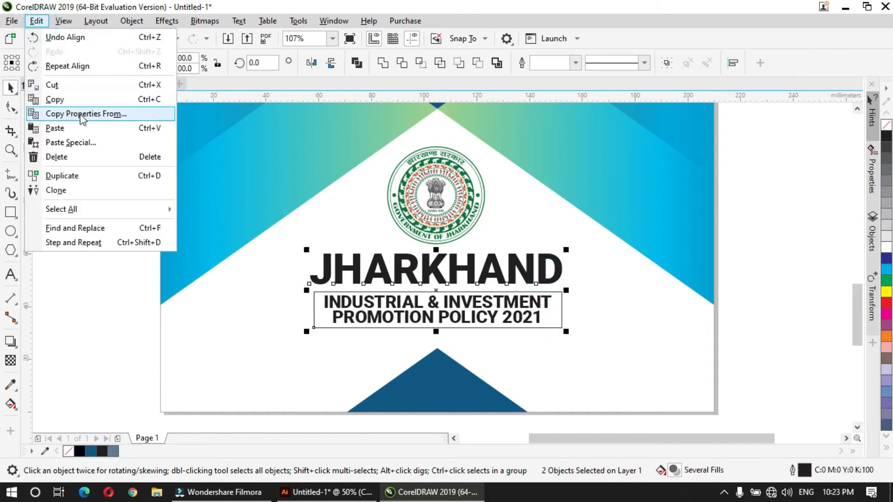
pyautogui.click(98, 113)
pyautogui.click(466, 269)
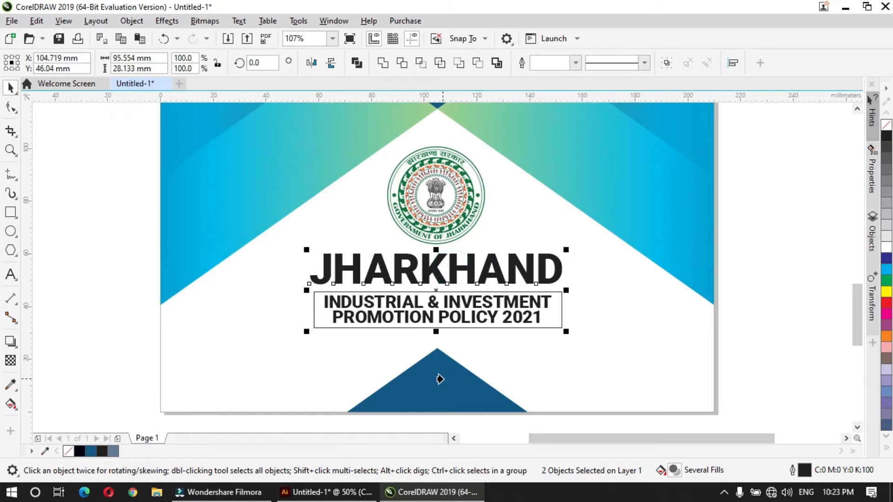
pyautogui.click(441, 379)
# Remove the rectangle's outline and move the rectangle back one behind the subtitle.
pyautogui.click(509, 324)
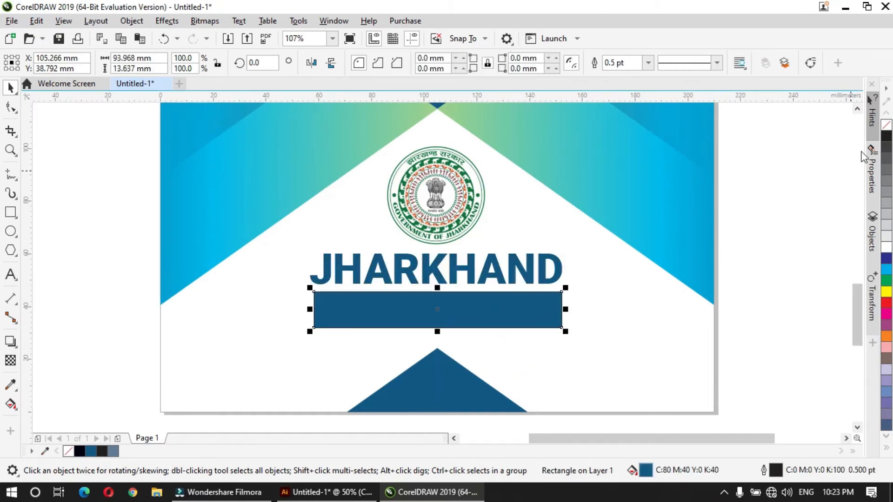
pyautogui.rightClick(886, 130)
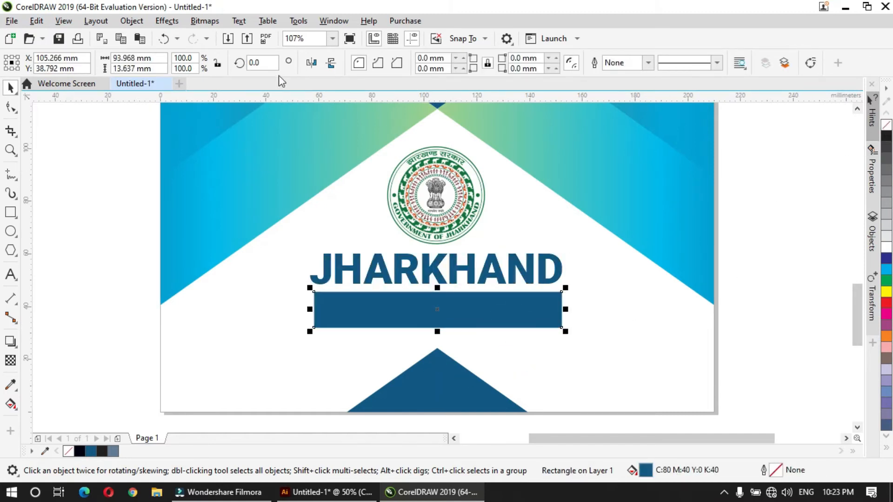
pyautogui.click(132, 21)
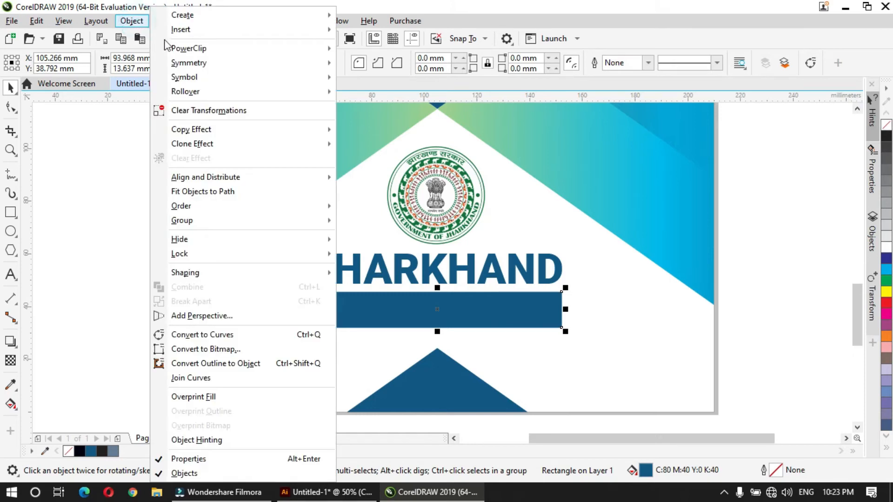
pyautogui.moveTo(218, 150)
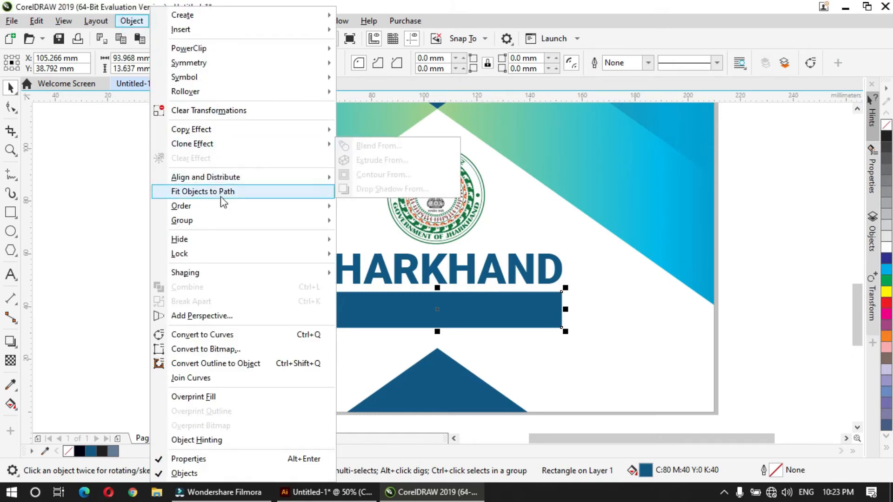
pyautogui.moveTo(223, 207)
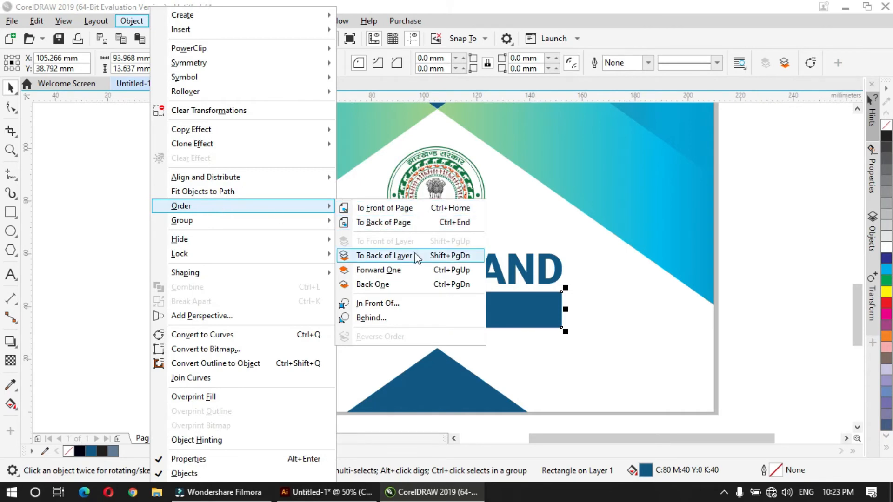
pyautogui.click(414, 284)
# Fill the subtitle text inside the blue rectangle with white.
pyautogui.click(418, 304)
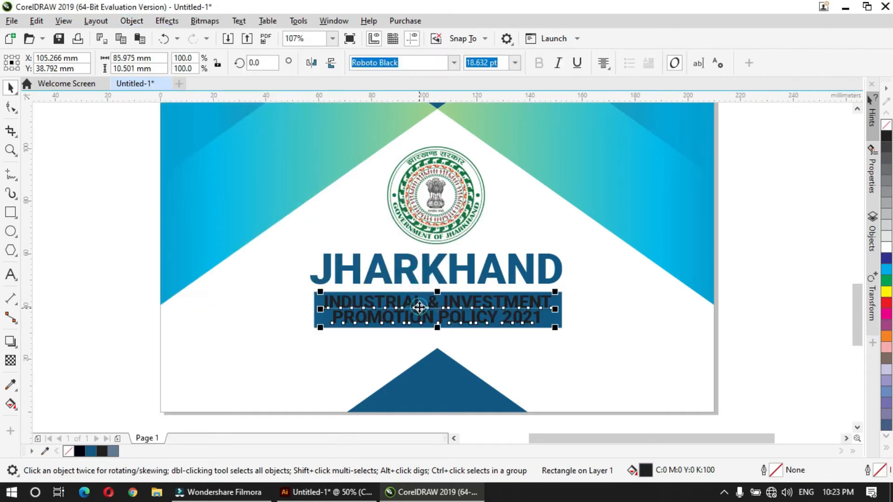
pyautogui.click(887, 247)
pyautogui.click(793, 287)
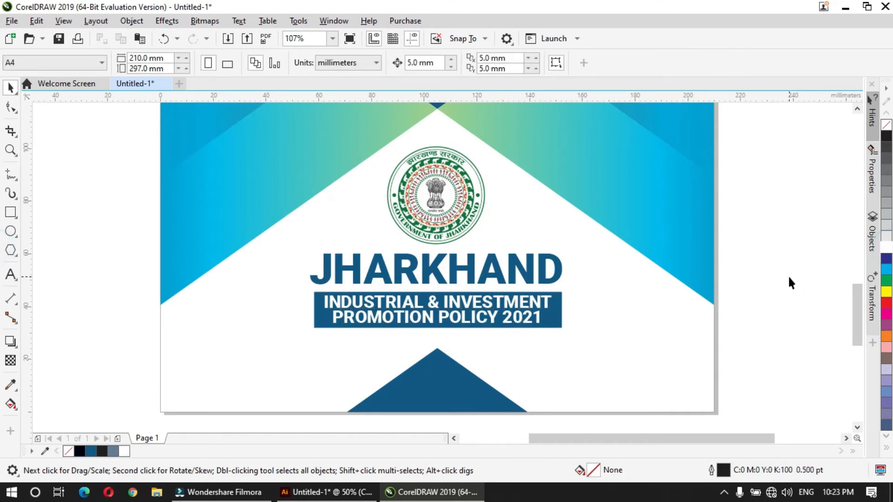
pyautogui.hotkey('shift', 'F4')
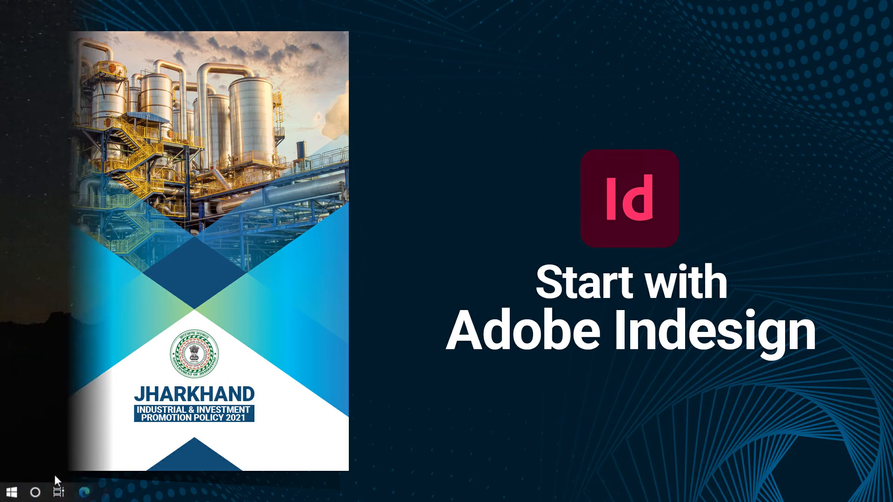
# Launch Adobe InDesign 2021.
pyautogui.click(10, 496)
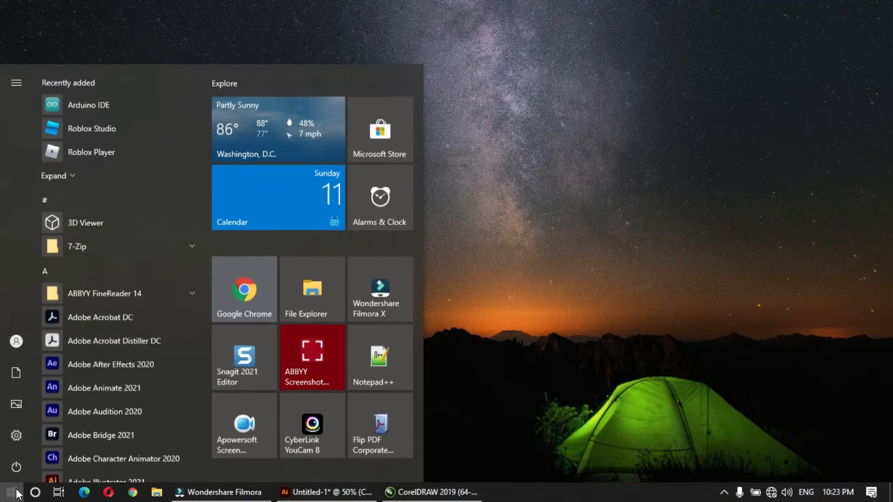
pyautogui.scroll(-3, 96, 436)
pyautogui.click(86, 379)
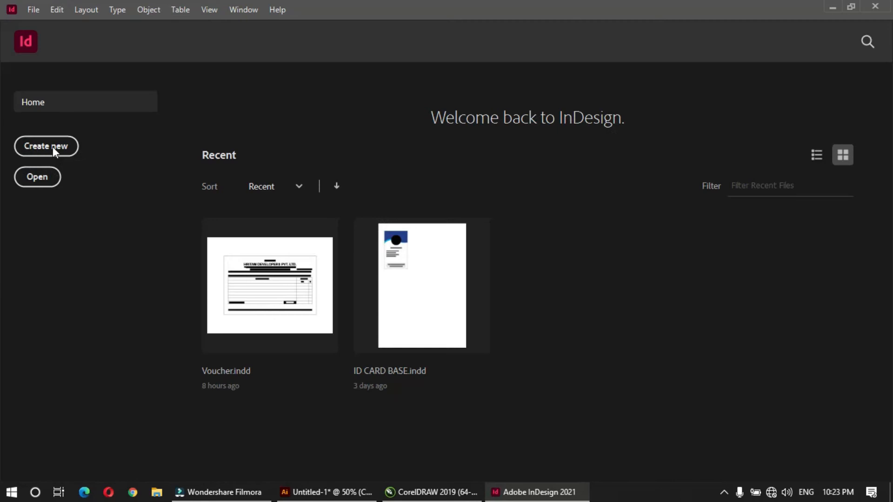
# Create a new one-page A4 print document and show it in Preview mode.
pyautogui.click(65, 147)
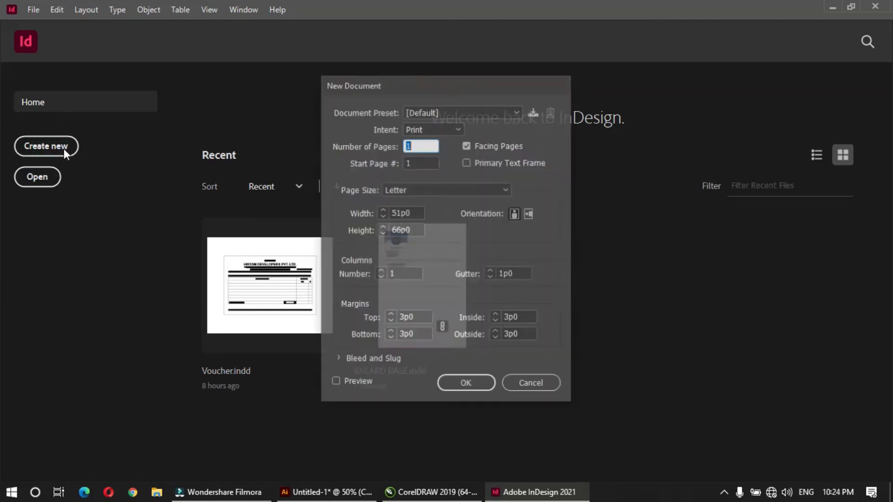
pyautogui.click(434, 190)
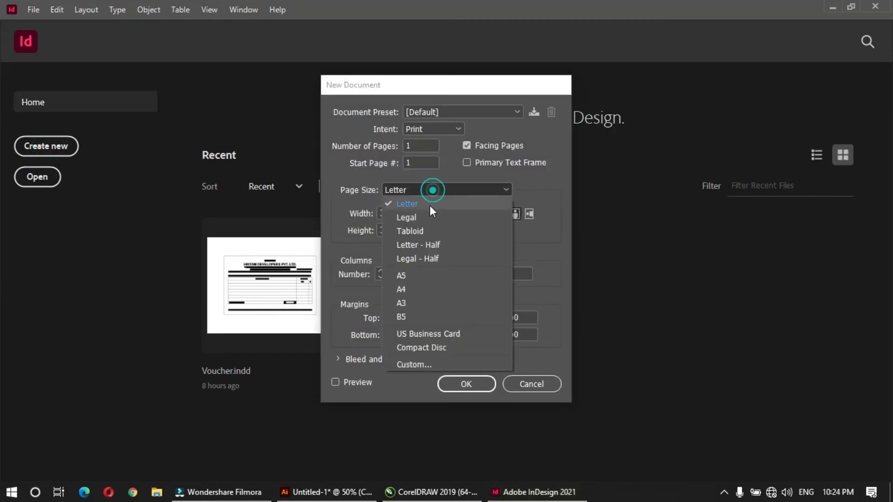
pyautogui.click(409, 290)
pyautogui.click(466, 383)
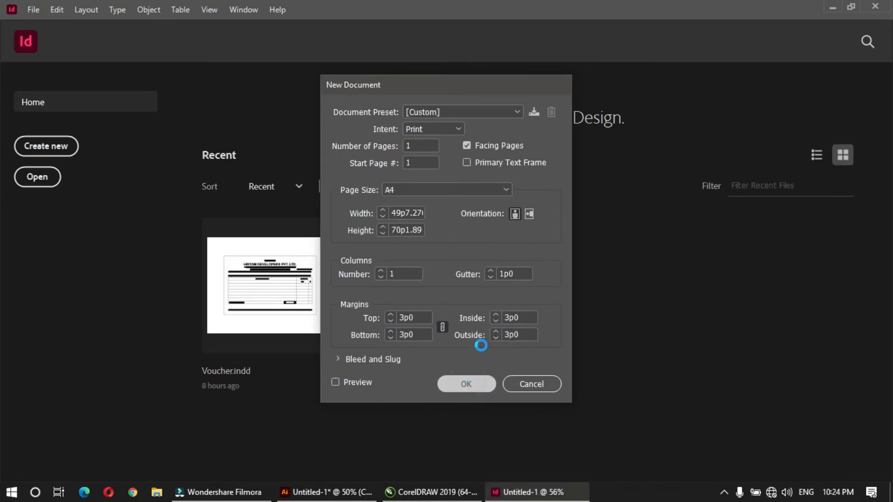
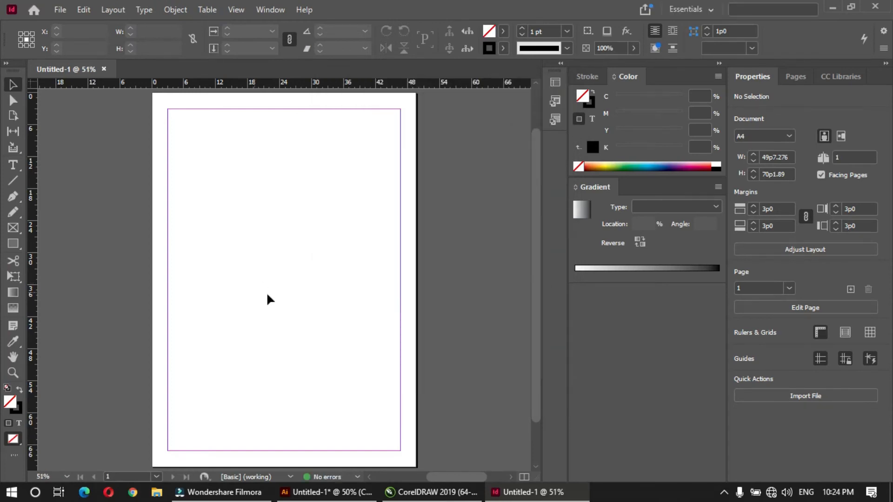
pyautogui.press('w')
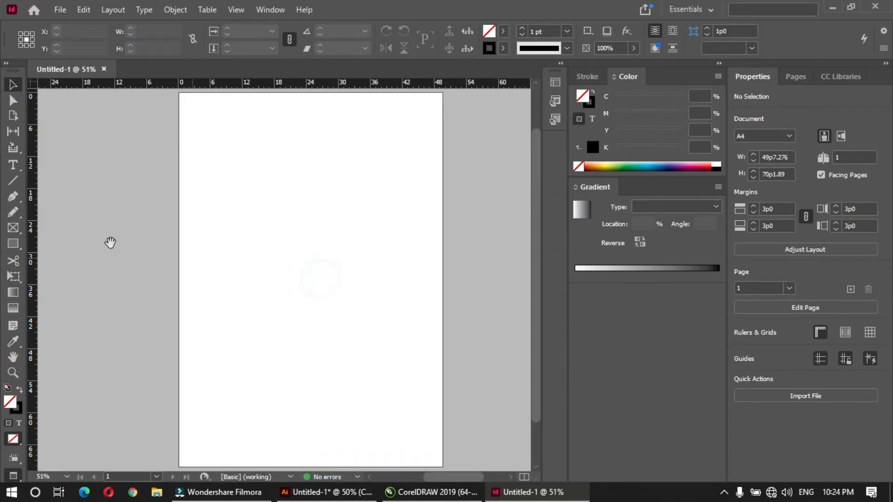
# Draw a square about 11p4.5 wide near the page centre and rotate it 45° into a diamond.
pyautogui.moveTo(279, 255); pyautogui.dragTo(349, 311)
pyautogui.press('v')
pyautogui.moveTo(344, 250); pyautogui.dragTo(361, 282)
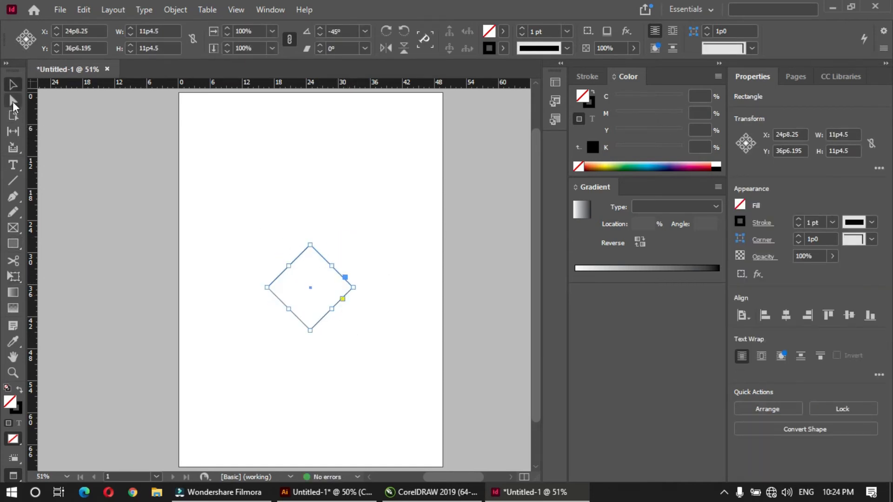
# Flatten the diamond by moving its top anchor point down and its bottom anchor point up equally.
pyautogui.click(13, 100)
pyautogui.click(289, 217)
pyautogui.hotkey('shift', 'Down')
pyautogui.hotkey('shift', 'Down')
pyautogui.hotkey('shift', 'Down')
pyautogui.moveTo(326, 311); pyautogui.dragTo(329, 312)
pyautogui.hotkey('shift', 'Up')
pyautogui.hotkey('shift', 'Up')
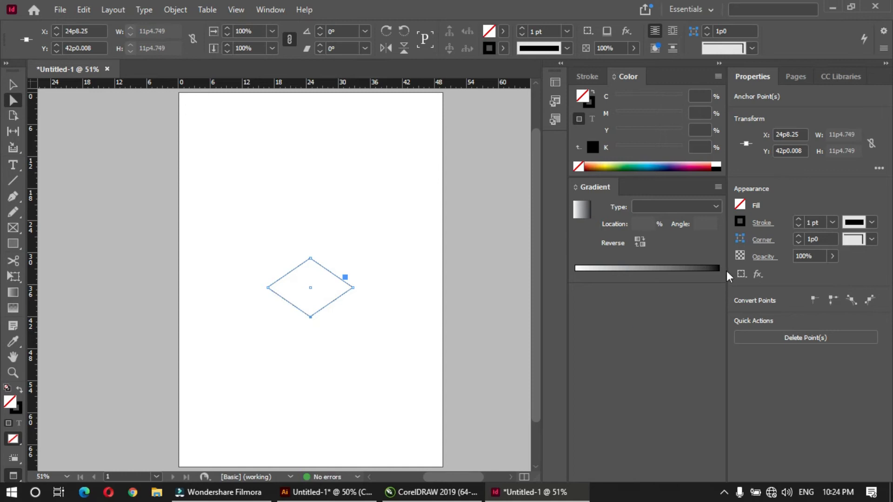
# Remove the stroke from the flattened diamond.
pyautogui.click(591, 102)
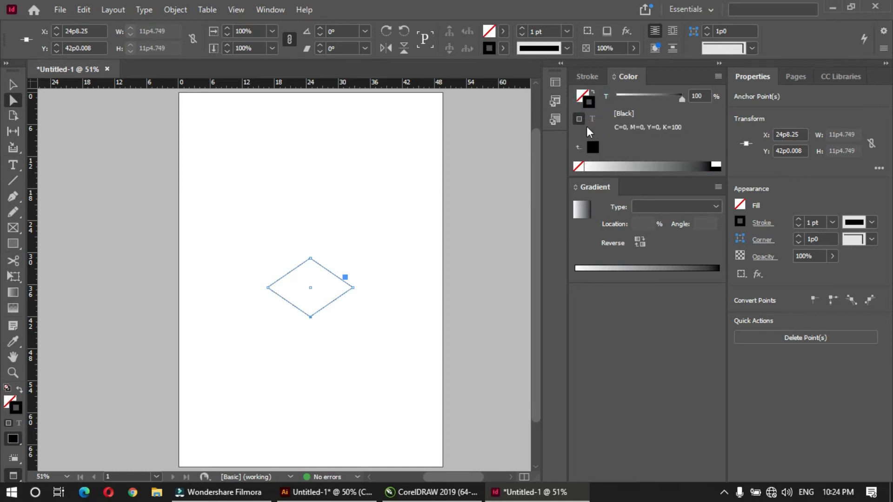
pyautogui.click(579, 166)
pyautogui.click(584, 97)
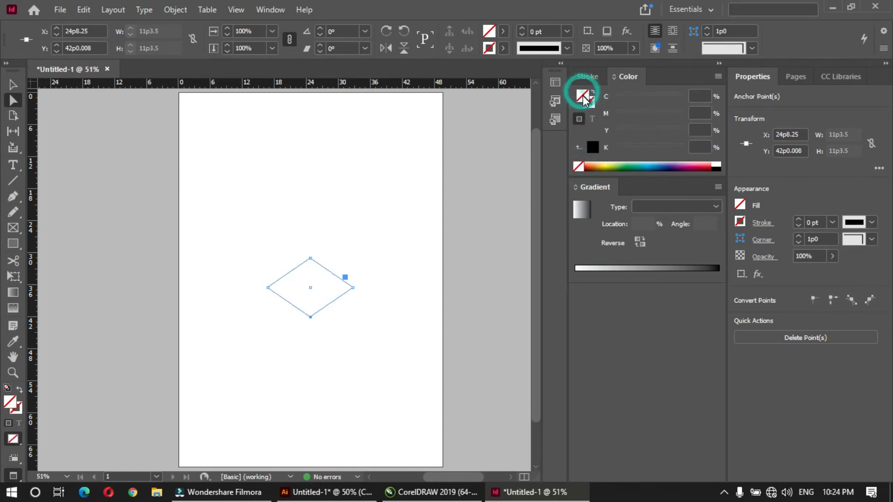
pyautogui.click(588, 74)
pyautogui.click(632, 79)
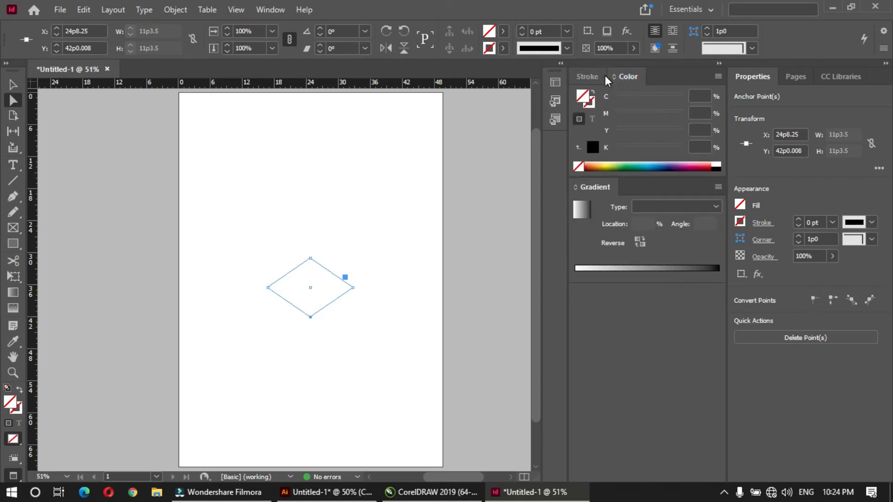
# Fill the diamond with dark blue C 80, M 40, Y 0, K 40, then deselect it.
pyautogui.press('F5')
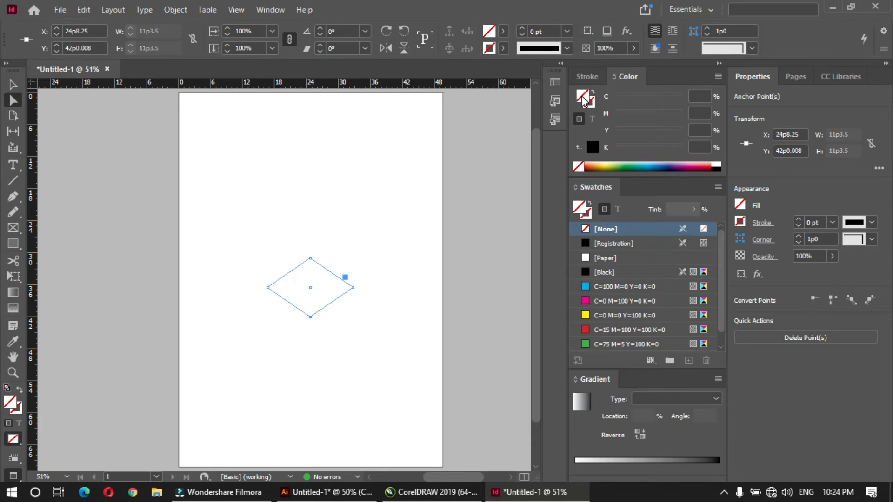
pyautogui.click(706, 95)
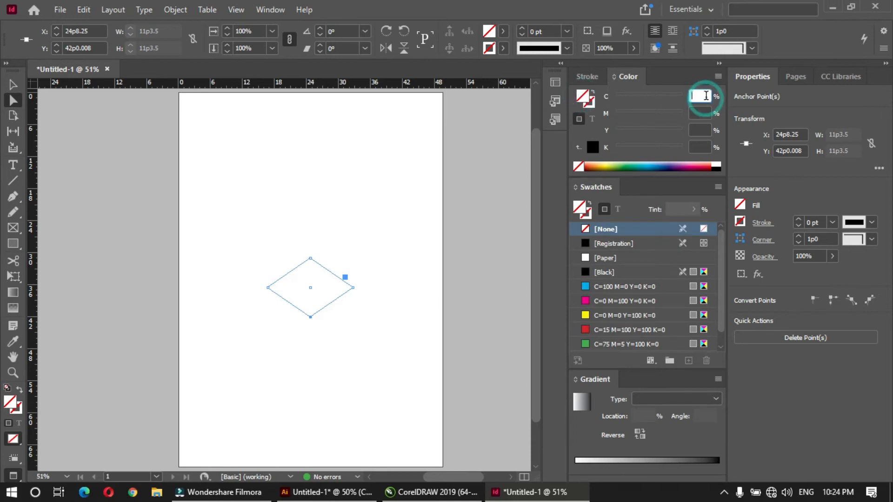
pyautogui.write('80')
pyautogui.click(701, 110)
pyautogui.write('4')
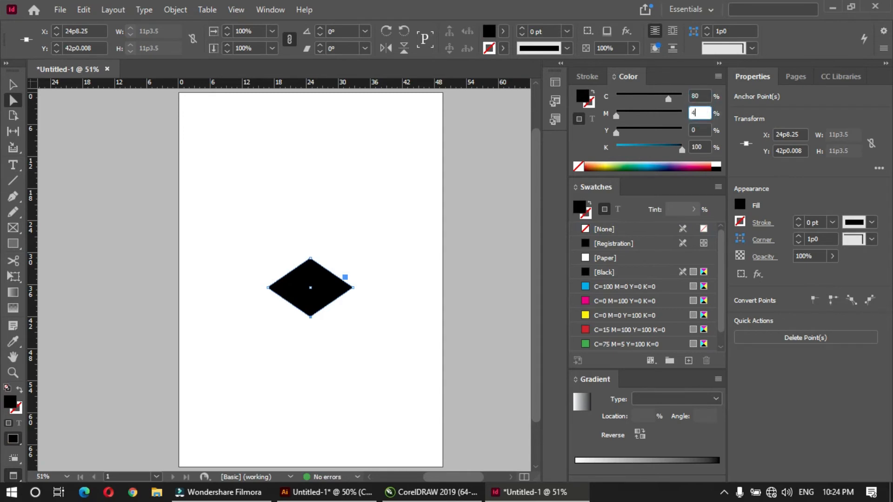
pyautogui.write('40')
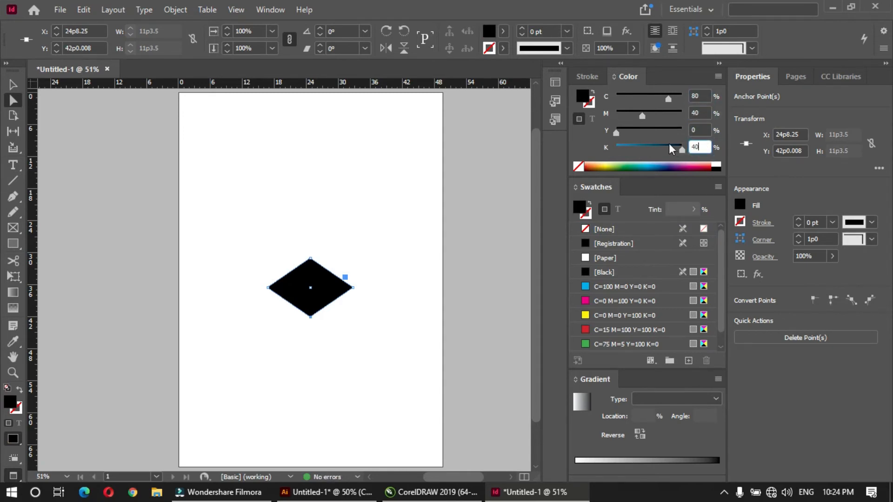
pyautogui.press('Return')
pyautogui.click(349, 325)
# Place a copy of the blue diamond straight below it, overlapping the page's lower edge.
pyautogui.scroll(-1, 358, 256)
pyautogui.press('v')
pyautogui.moveTo(332, 250); pyautogui.dragTo(327, 432)
pyautogui.click(398, 320)
pyautogui.scroll(1, 404, 373)
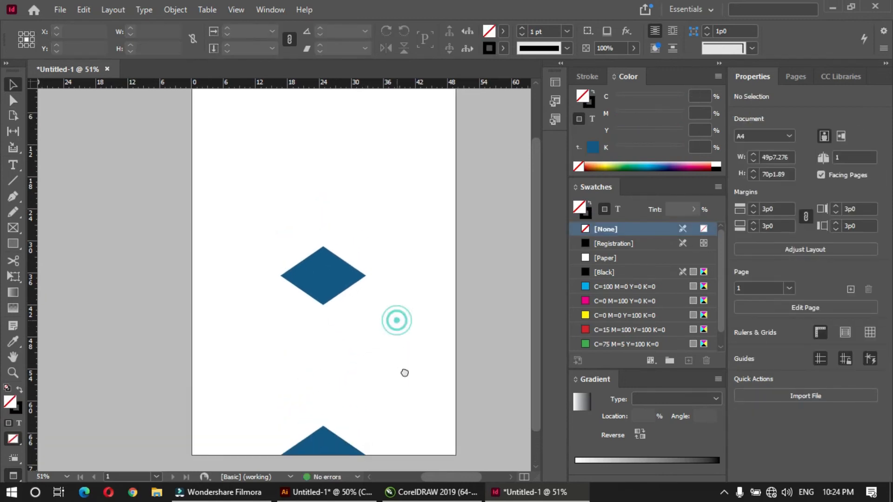
# Duplicate the central diamond, enlarge it to about 39p11 wide, and place its right corner on the central diamond's bottom corner.
pyautogui.keyDown('alt'); pyautogui.moveTo(361, 309); pyautogui.dragTo(335, 331); pyautogui.keyUp('alt')
pyautogui.click(432, 409)
pyautogui.click(377, 351)
pyautogui.moveTo(262, 330); pyautogui.dragTo(267, 311)
pyautogui.click(266, 312)
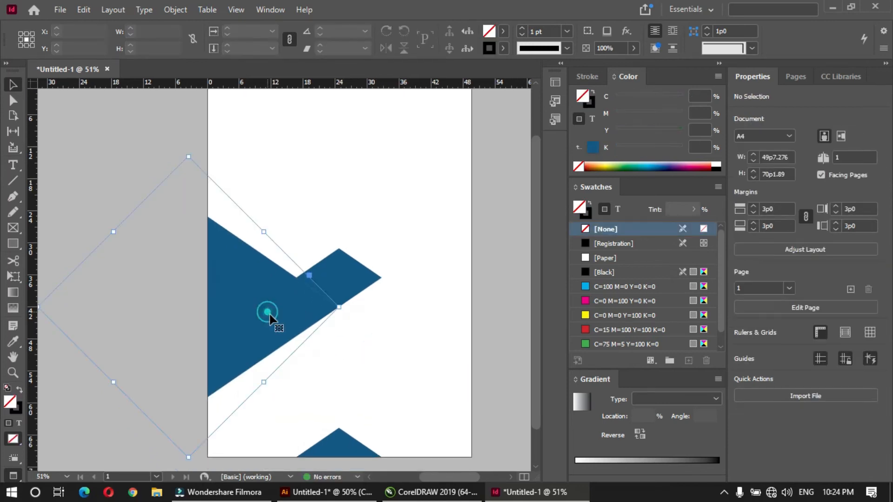
# Apply a linear gradient fill to the large diamond and collapse the swatch list.
pyautogui.click(632, 467)
pyautogui.click(719, 468)
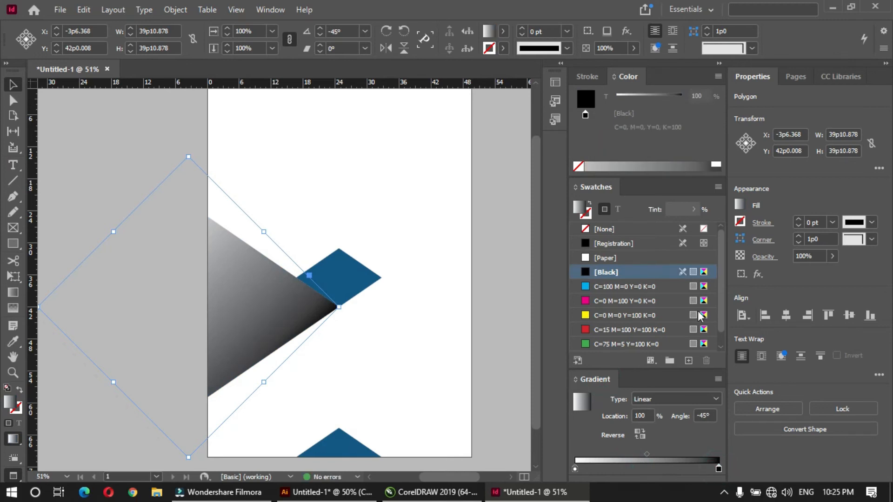
pyautogui.click(718, 76)
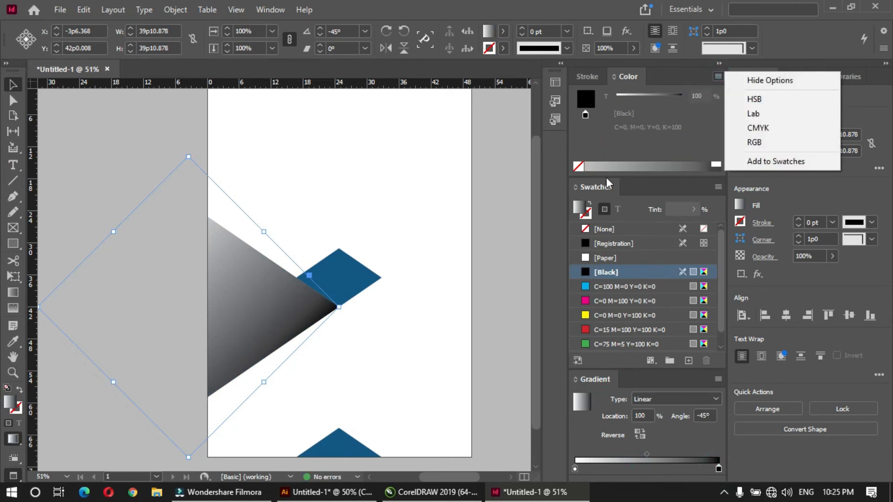
pyautogui.click(596, 191)
pyautogui.click(578, 187)
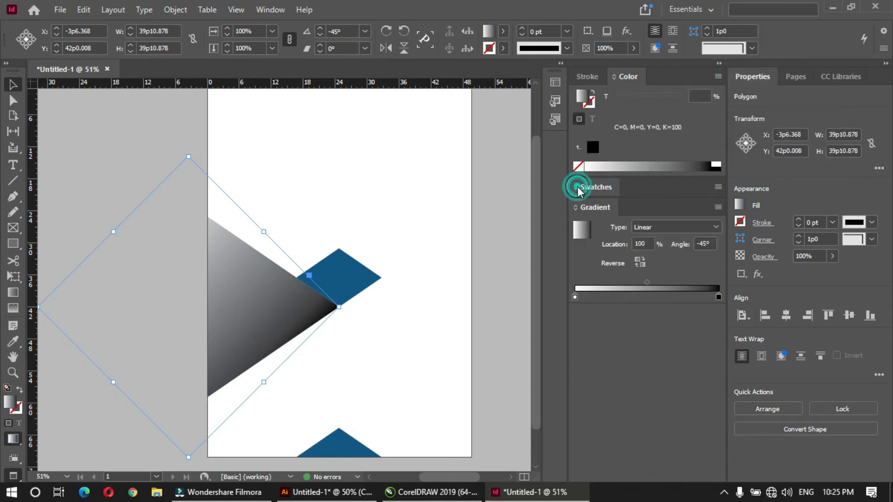
# Set the gradient's end stop to pale yellow C 0, M 0, Y 60, K 0.
pyautogui.click(718, 297)
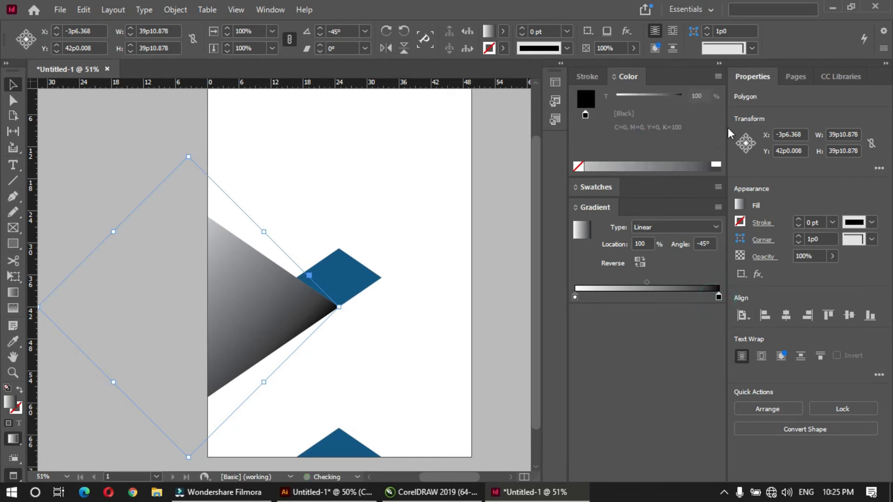
pyautogui.click(719, 77)
pyautogui.click(744, 128)
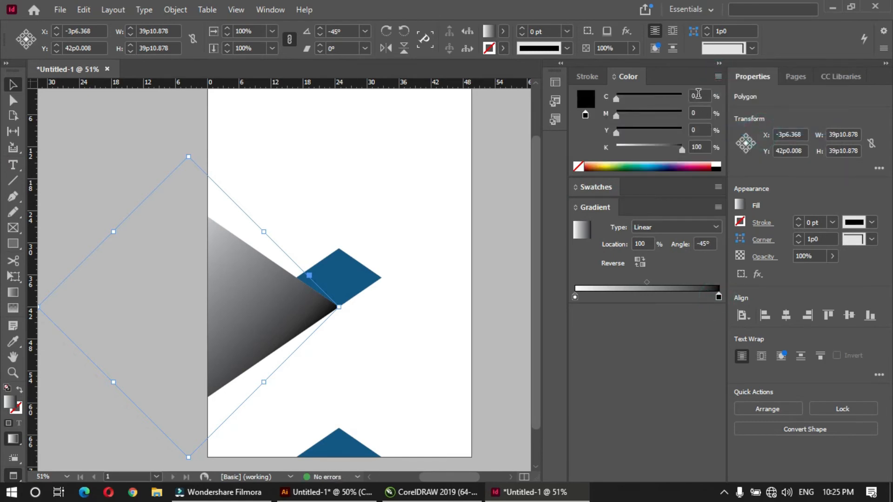
pyautogui.click(704, 130)
pyautogui.write('60')
pyautogui.press('Tab')
pyautogui.write('0')
pyautogui.press('Return')
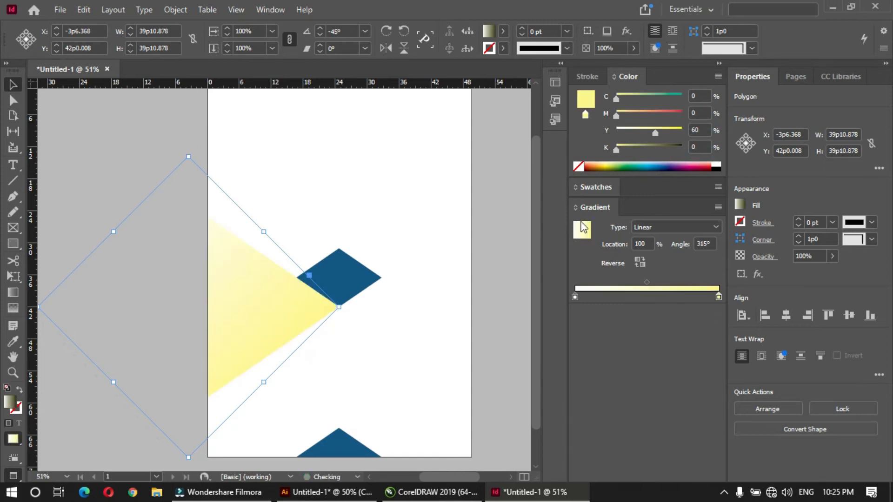
# Set the gradient's start stop to blue C 80, M 40, Y 0, K 0.
pyautogui.click(575, 296)
pyautogui.click(700, 93)
pyautogui.write('80')
pyautogui.press('Tab')
pyautogui.write('4')
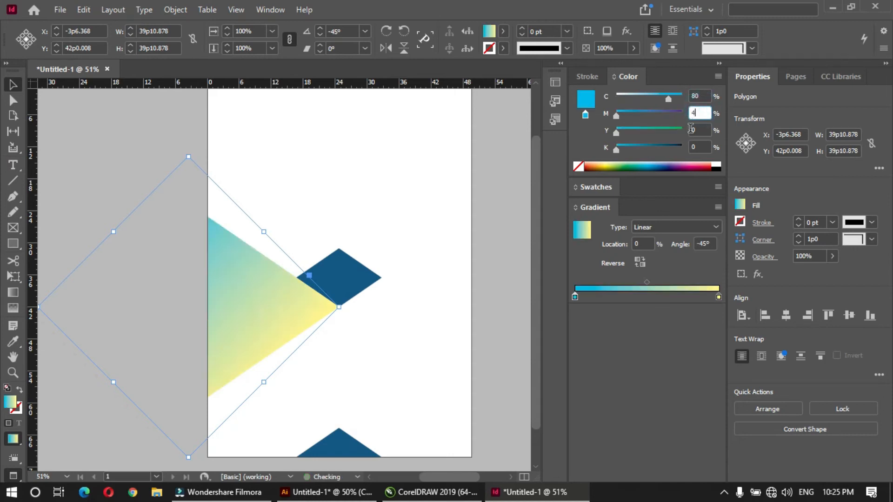
pyautogui.write('0')
pyautogui.click(699, 147)
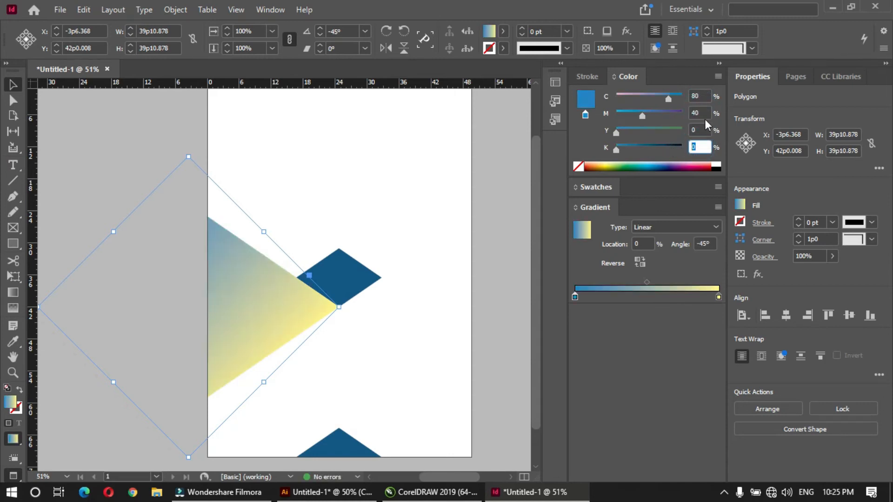
# Add a middle gradient stop at about 52.7% and colour it C 80, M 0, Y 0, K 0.
pyautogui.click(651, 296)
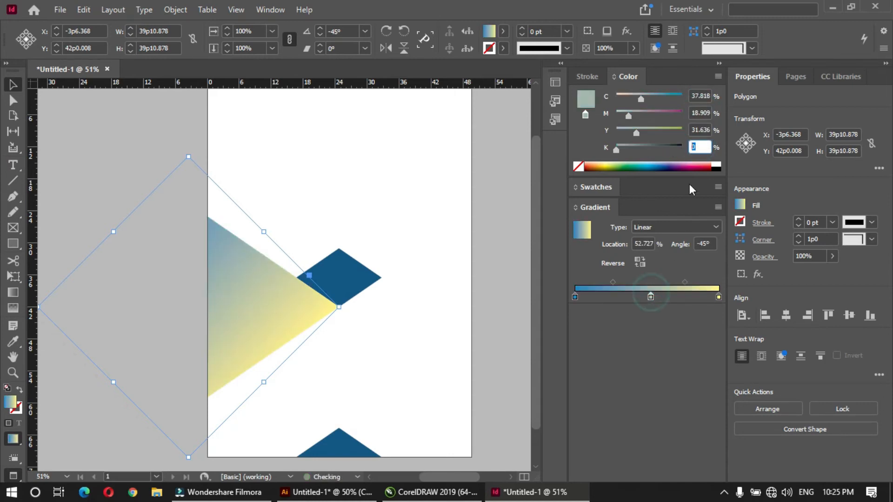
pyautogui.click(700, 96)
pyautogui.write('80')
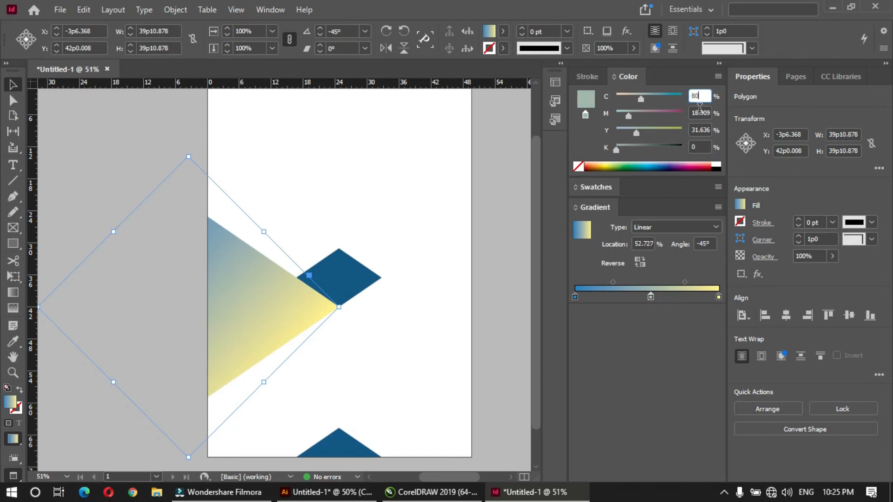
pyautogui.click(700, 113)
pyautogui.write('0')
pyautogui.click(700, 130)
pyautogui.write('0')
pyautogui.click(700, 147)
# Darken the gradient's start stop by setting its K value to 40%.
pyautogui.click(574, 296)
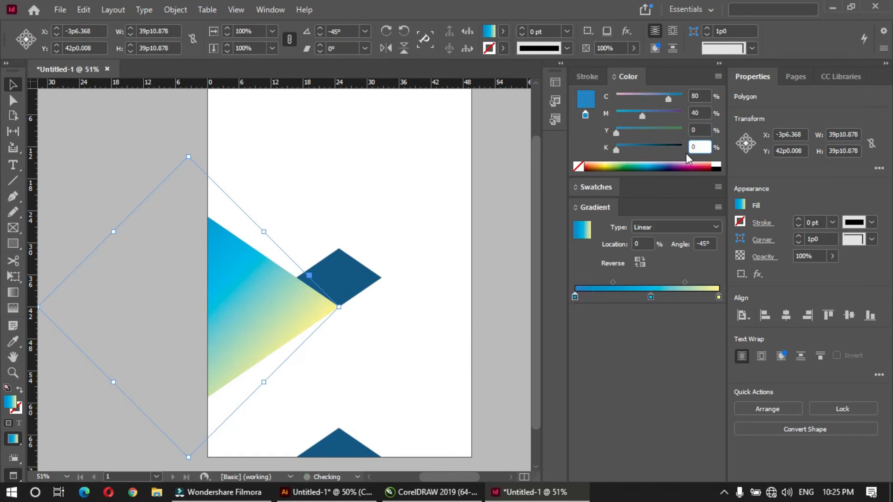
pyautogui.write('40')
pyautogui.press('Return')
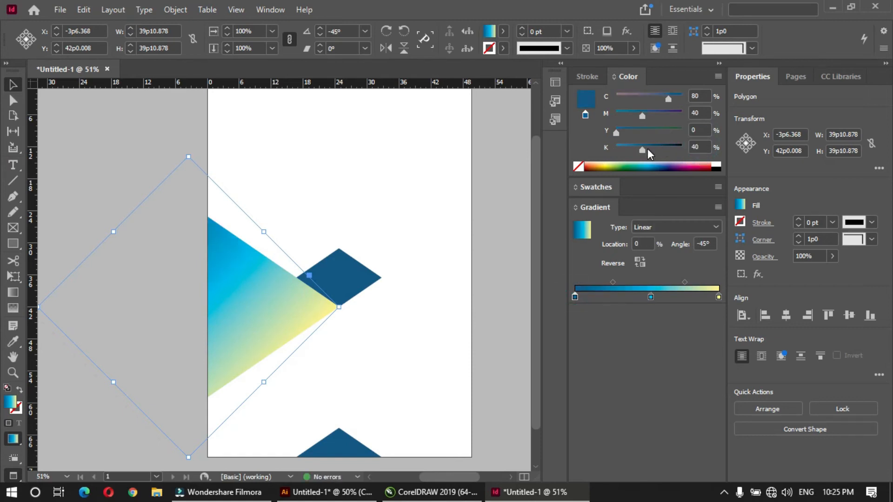
# Redirect the large diamond's gradient horizontally from left to right at 0°, ending at its right corner.
pyautogui.press('g')
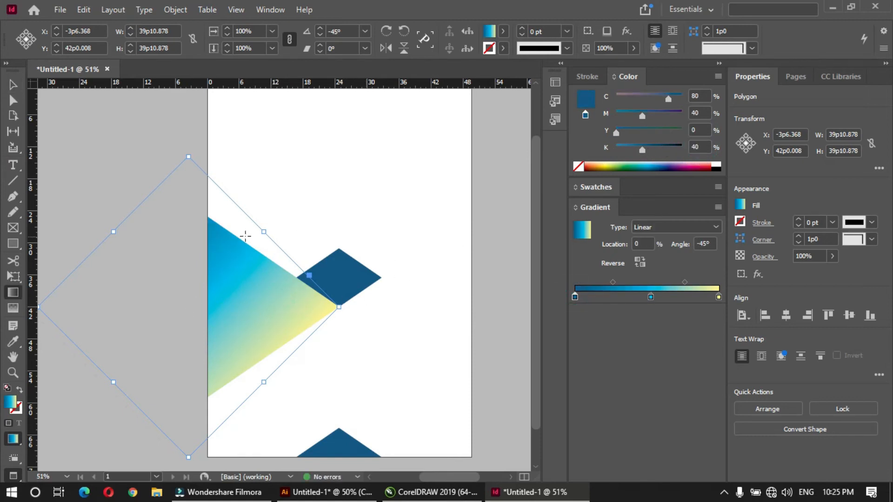
pyautogui.press('v')
pyautogui.click(70, 255)
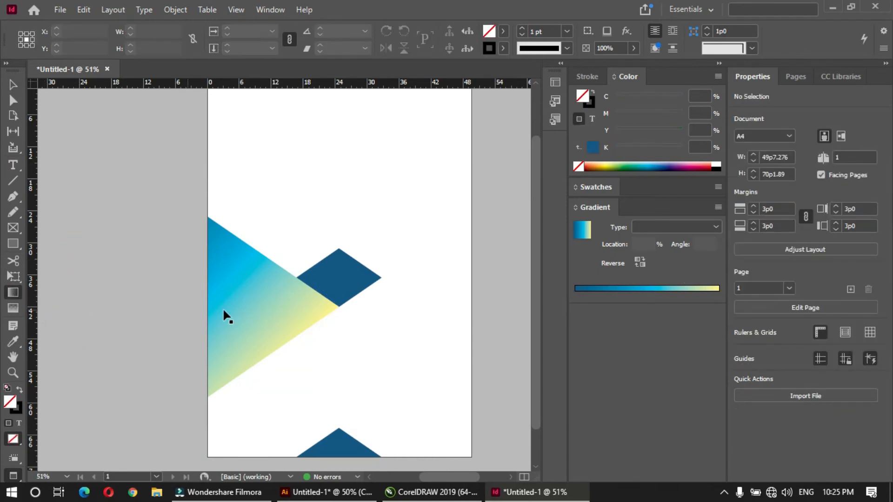
pyautogui.click(228, 312)
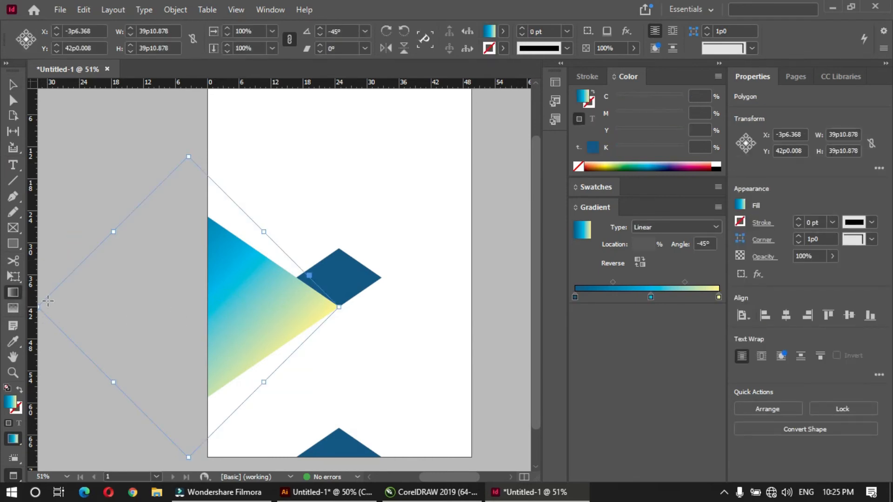
pyautogui.moveTo(213, 312); pyautogui.dragTo(337, 310)
pyautogui.moveTo(108, 321); pyautogui.dragTo(335, 316)
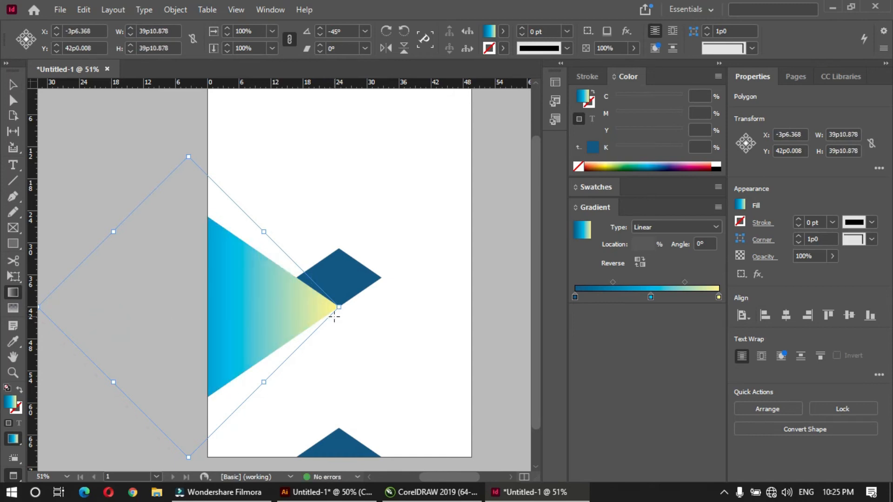
pyautogui.moveTo(138, 311); pyautogui.dragTo(364, 312)
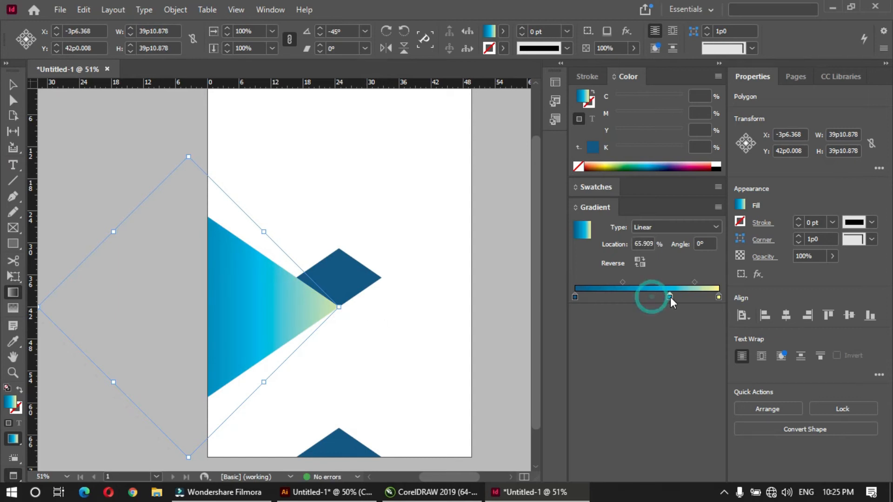
# Shift the gradient's middle stop to about 66% and set the start stop's K value to 20%.
pyautogui.moveTo(671, 297); pyautogui.dragTo(670, 298)
pyautogui.click(575, 296)
pyautogui.doubleClick(703, 147)
pyautogui.write('0')
pyautogui.press('Return')
pyautogui.doubleClick(700, 147)
pyautogui.write('20')
pyautogui.press('Return')
# Move the large diamond's middle gradient stop back to about 55.5%.
pyautogui.press('v')
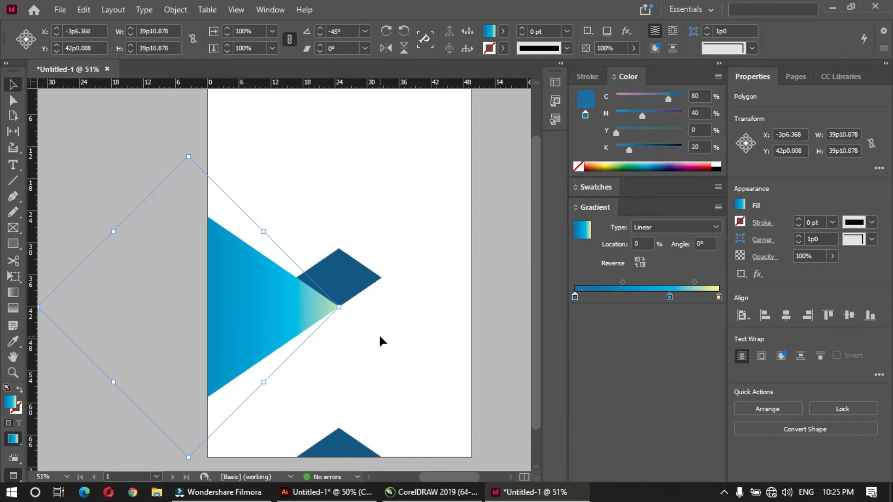
pyautogui.click(378, 341)
pyautogui.click(296, 329)
pyautogui.press('g')
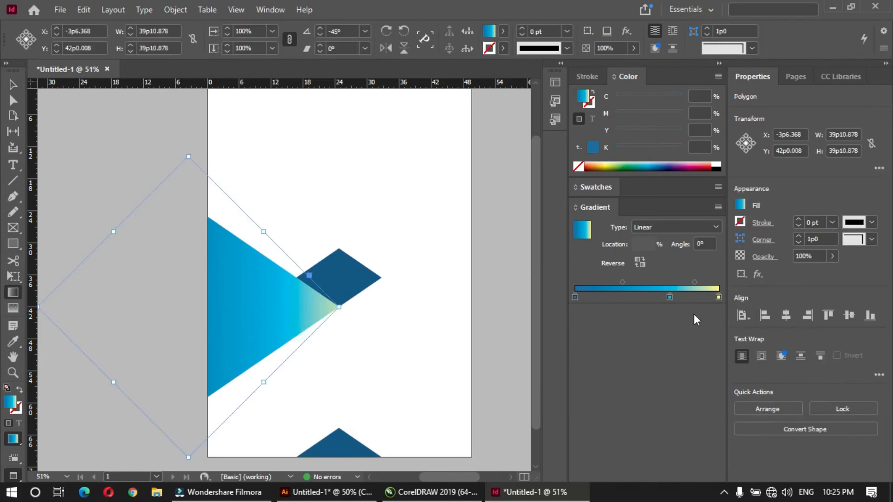
pyautogui.moveTo(669, 297); pyautogui.dragTo(655, 297)
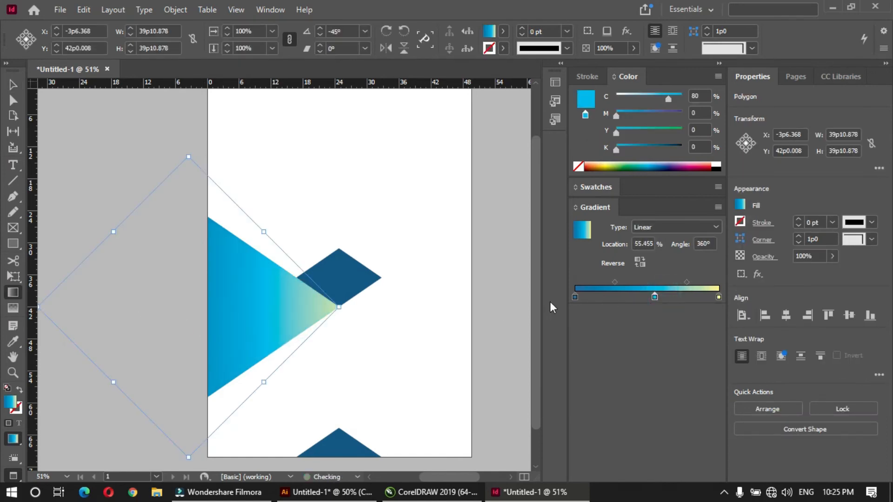
pyautogui.press('v')
pyautogui.click(377, 343)
# Duplicate the large diamond upward to the central diamond's top corner and angle the copy's gradient at about 55°.
pyautogui.moveTo(295, 322); pyautogui.dragTo(302, 280)
pyautogui.press('g')
pyautogui.moveTo(227, 319); pyautogui.dragTo(292, 238)
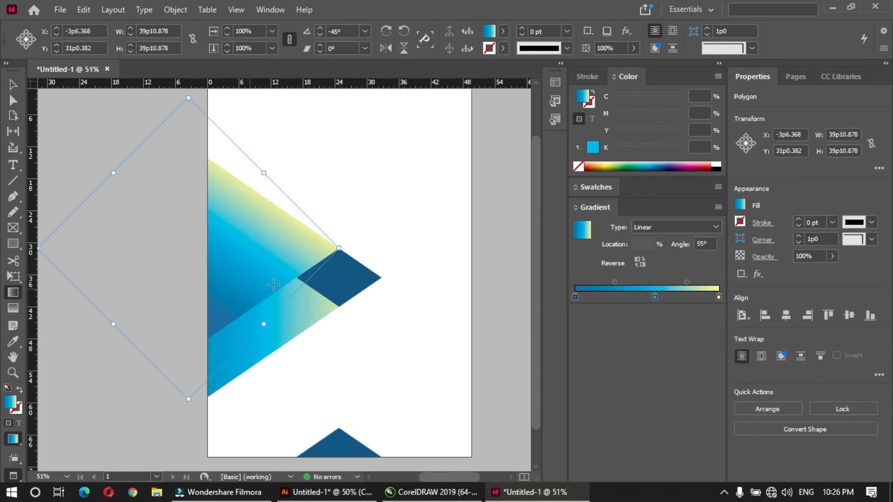
# Apply a gradient feather to the upper large diamond, fading it out from its right corner toward the page's left edge.
pyautogui.press('v')
pyautogui.click(13, 310)
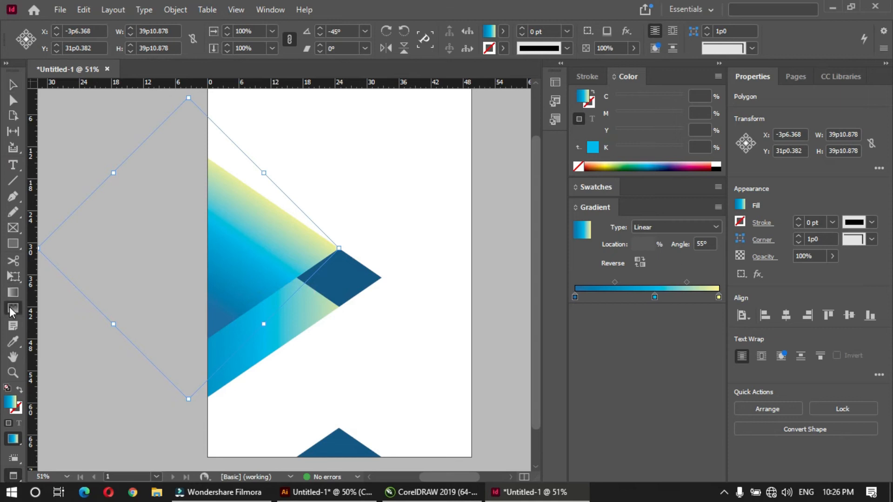
pyautogui.moveTo(328, 250); pyautogui.dragTo(209, 249)
pyautogui.press('v')
pyautogui.click(333, 358)
# Duplicate both large gradient diamonds, flip the copies horizontally, and align them on the page's right half to mirror the originals.
pyautogui.click(288, 227)
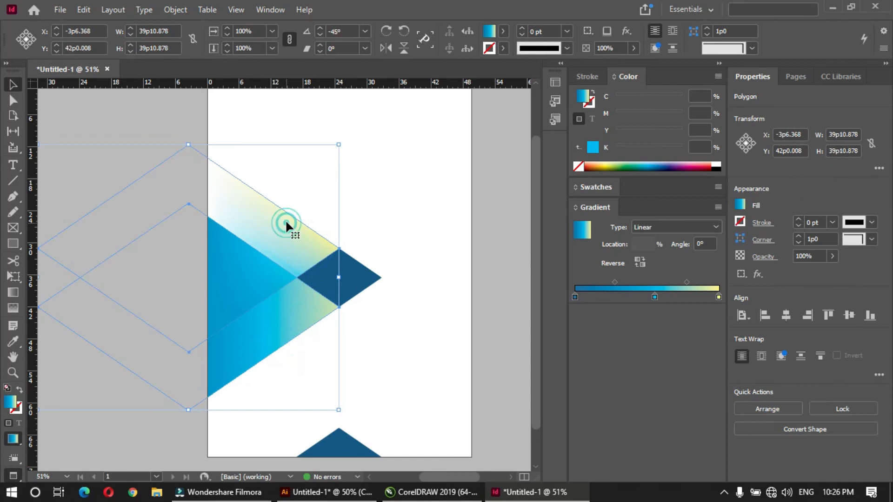
pyautogui.keyDown('alt'); pyautogui.moveTo(244, 181); pyautogui.dragTo(375, 182); pyautogui.keyUp('alt')
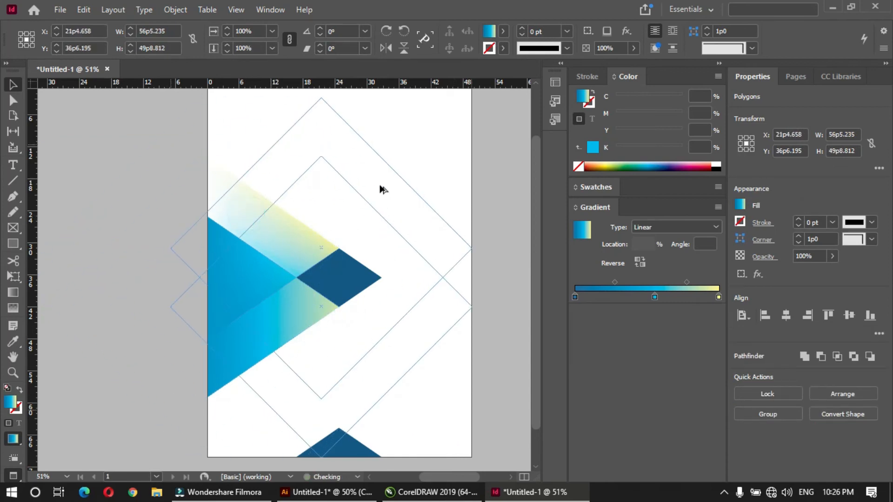
pyautogui.click(383, 49)
pyautogui.keyDown('shift'); pyautogui.moveTo(255, 223); pyautogui.dragTo(403, 235); pyautogui.keyUp('shift')
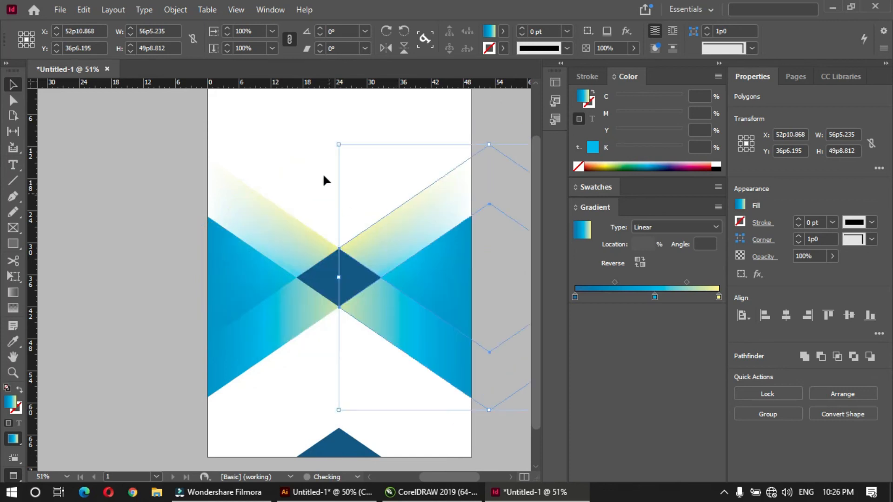
pyautogui.click(319, 164)
# Start placing files and browse to the Cover folder inside 030 - Design with AI, ID, CDR.
pyautogui.moveTo(263, 151); pyautogui.dragTo(401, 297)
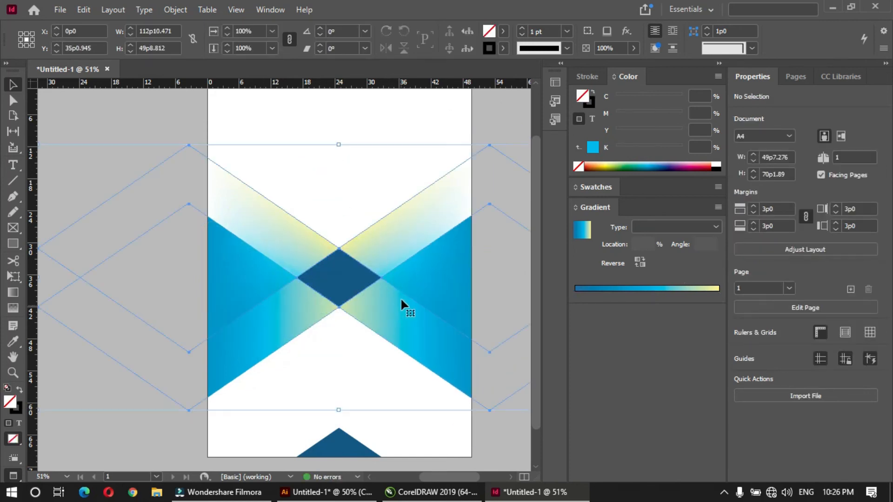
pyautogui.click(322, 351)
pyautogui.hotkey('ctrl', 'd')
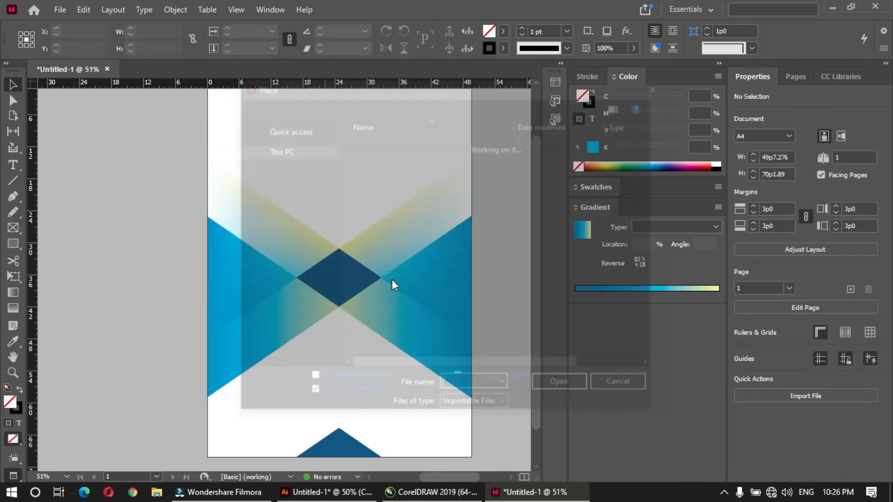
pyautogui.click(287, 187)
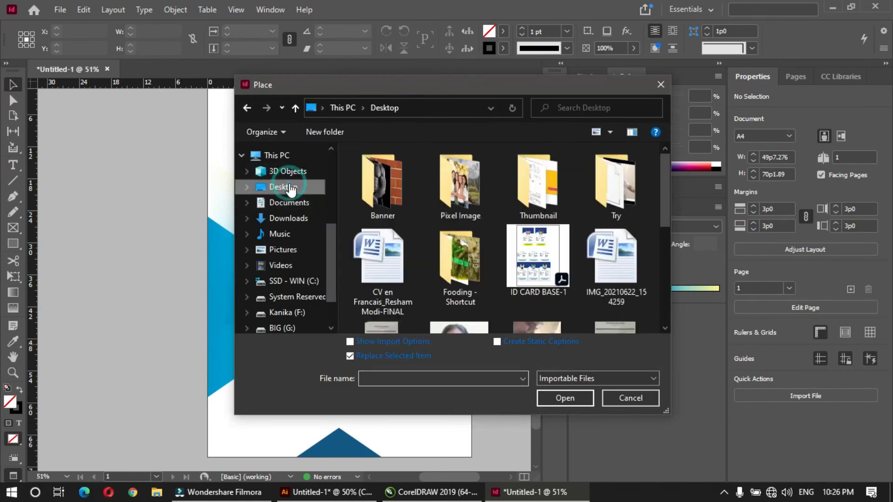
pyautogui.scroll(1, 291, 179)
pyautogui.scroll(1, 293, 172)
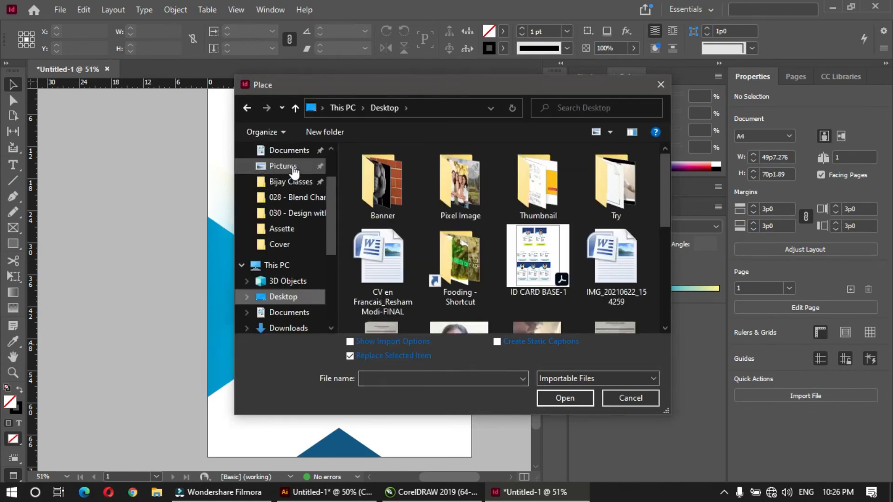
pyautogui.click(296, 180)
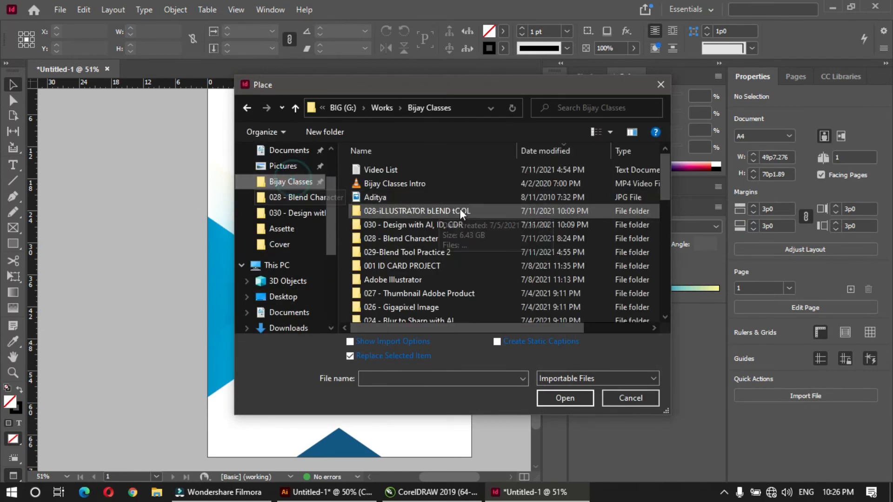
pyautogui.doubleClick(412, 227)
pyautogui.click(393, 169)
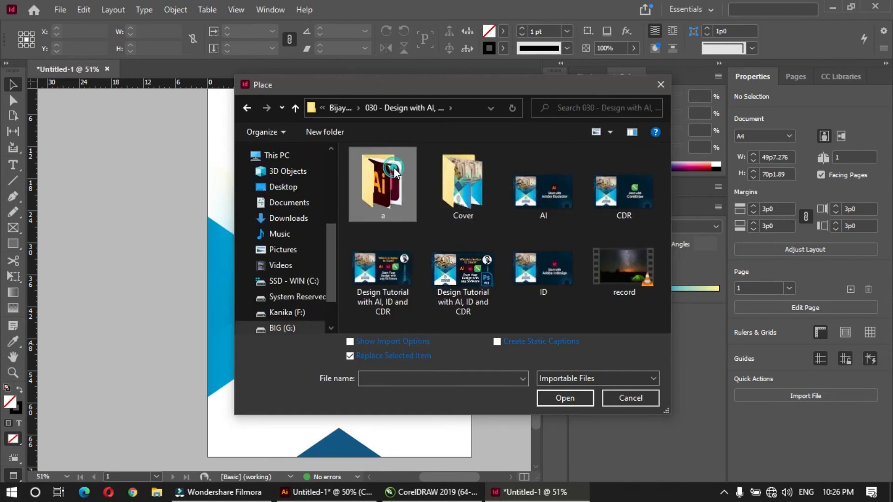
pyautogui.doubleClick(454, 180)
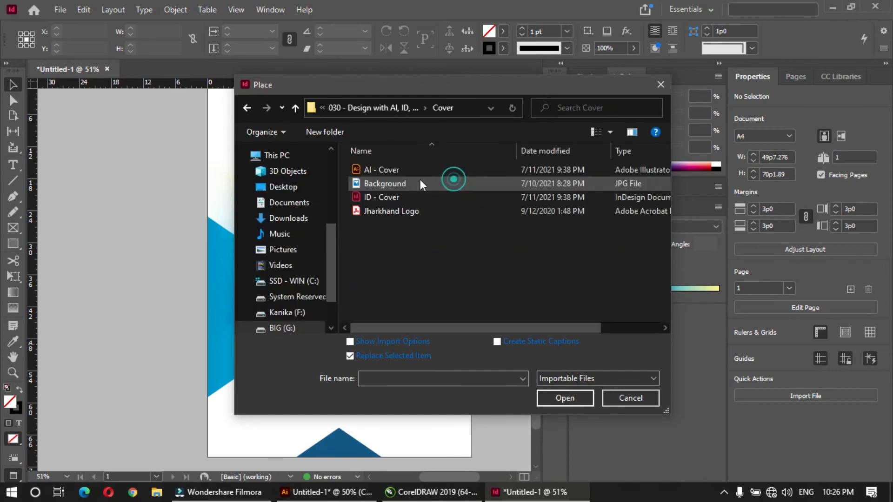
# Place the Background image on the page's upper part and the Jharkhand Logo centred just below the dark blue central diamond.
pyautogui.click(386, 183)
pyautogui.keyDown('ctrl'); pyautogui.click(383, 210); pyautogui.keyUp('ctrl')
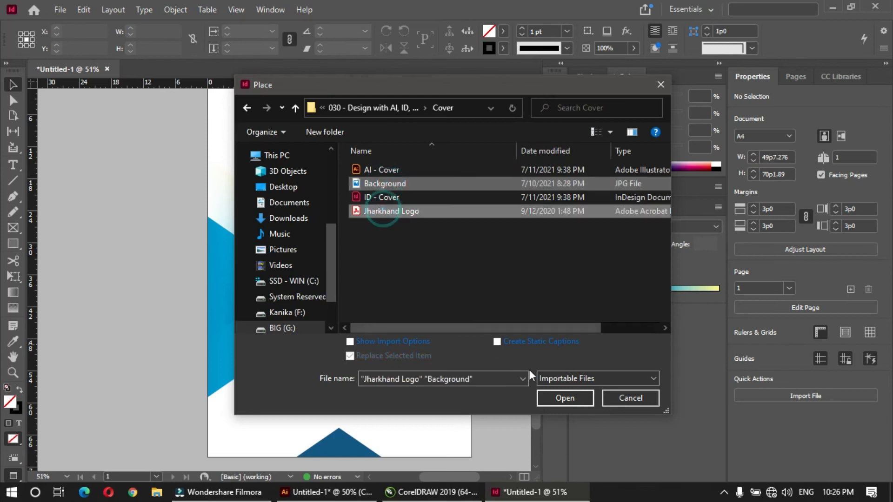
pyautogui.click(564, 400)
pyautogui.moveTo(261, 130); pyautogui.dragTo(394, 205)
pyautogui.moveTo(324, 332); pyautogui.dragTo(344, 367)
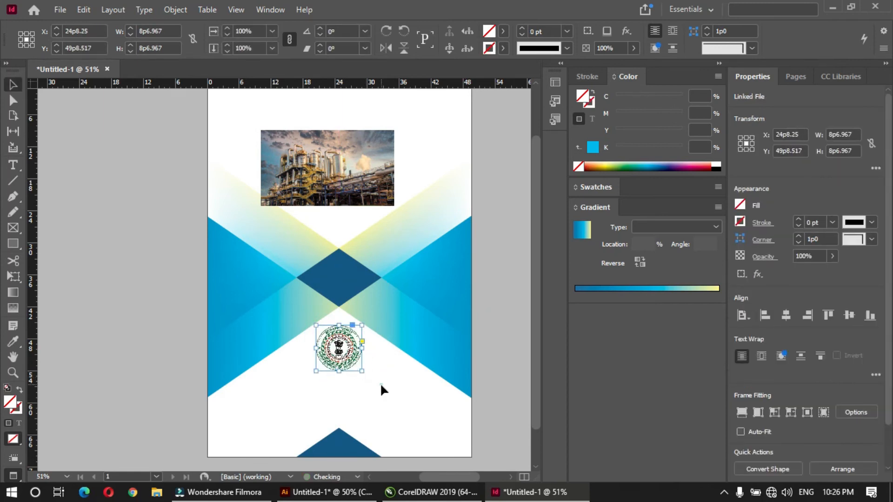
# Align the factory photo to the page's top-left corner, resize its frame to 49p7.276 by 36p6.195, and fill the frame proportionally.
pyautogui.scroll(3, 339, 339)
pyautogui.moveTo(273, 228); pyautogui.dragTo(225, 181)
pyautogui.moveTo(336, 220); pyautogui.dragTo(468, 339)
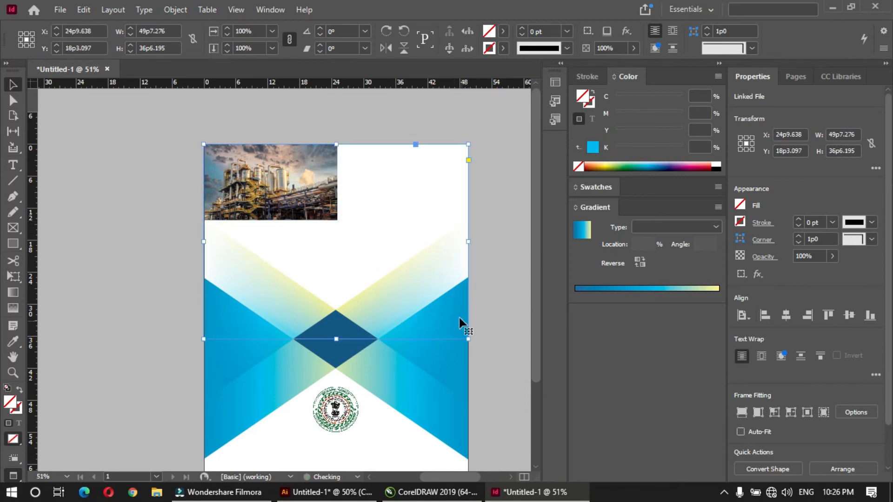
pyautogui.click(172, 11)
pyautogui.click(223, 251)
pyautogui.click(375, 252)
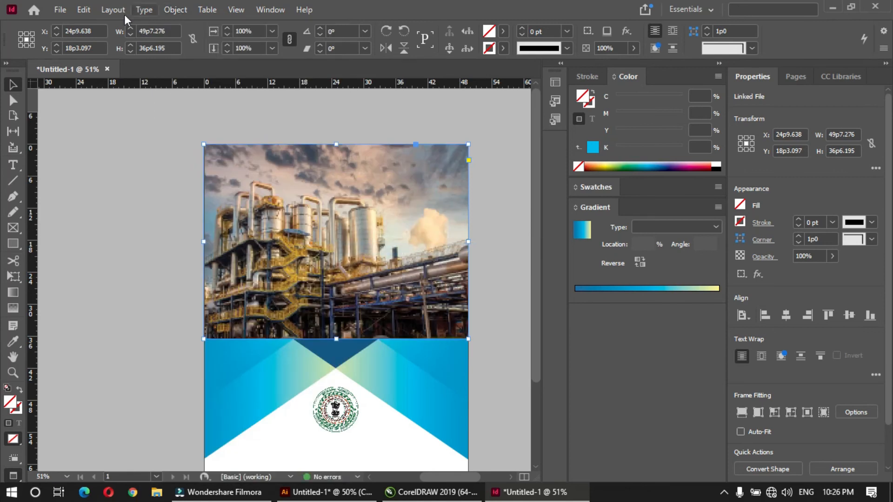
# Send the factory photo to the back, behind all the gradient diamonds.
pyautogui.click(171, 12)
pyautogui.click(205, 53)
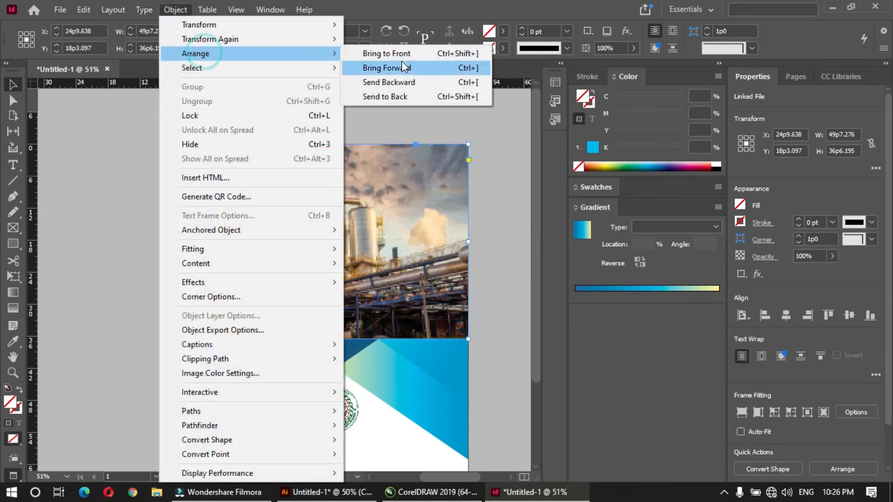
pyautogui.click(405, 97)
pyautogui.click(319, 113)
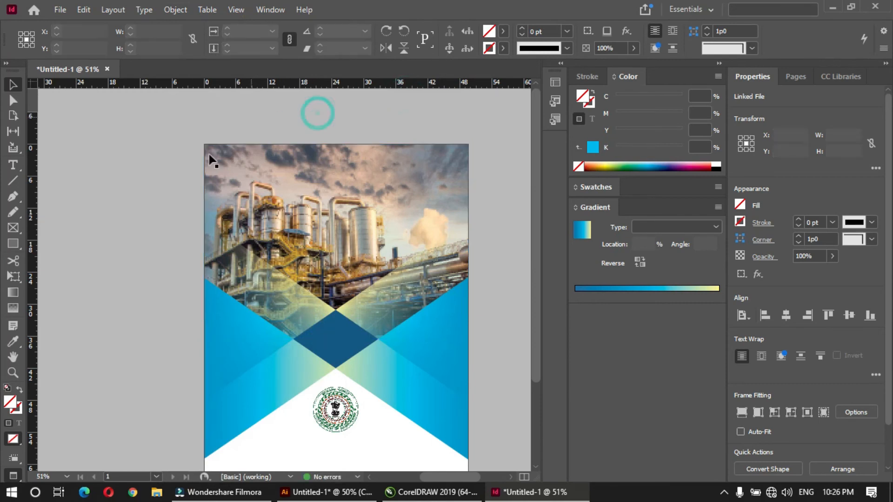
# Copy the word JHARKHAND from the Illustrator cover and paste it into a new InDesign text frame below the logo.
pyautogui.scroll(-1, 441, 339)
pyautogui.moveTo(440, 339); pyautogui.dragTo(425, 247)
pyautogui.moveTo(147, 238); pyautogui.dragTo(460, 423)
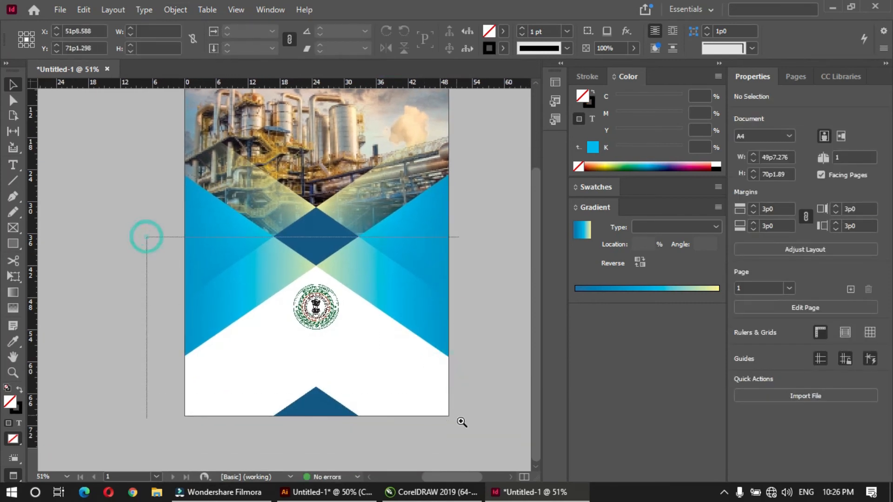
pyautogui.scroll(1, 277, 297)
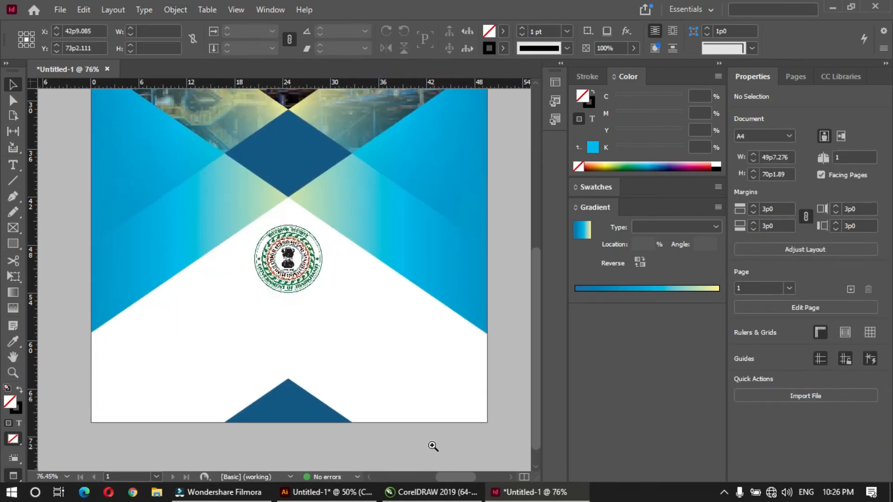
pyautogui.click(303, 492)
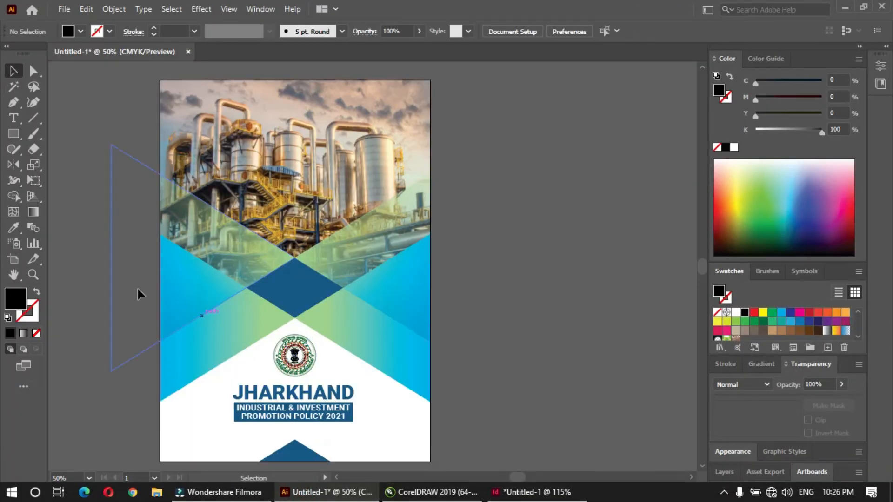
pyautogui.click(14, 119)
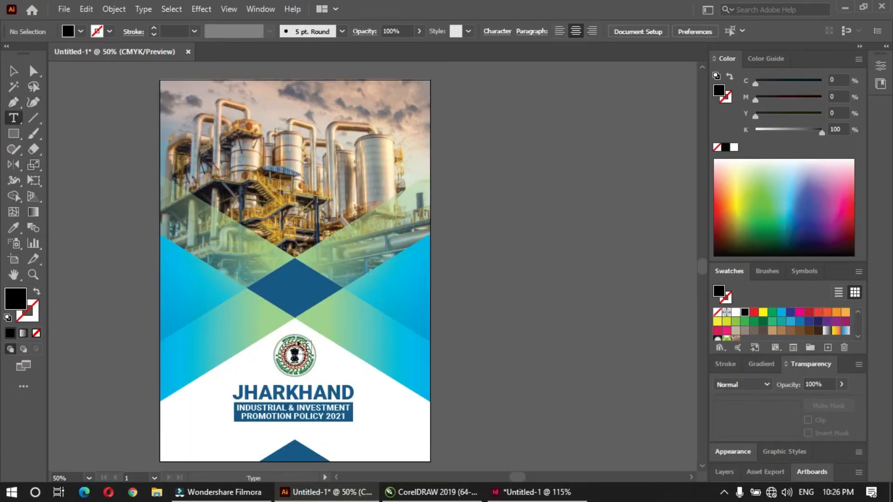
pyautogui.doubleClick(309, 393)
pyautogui.hotkey('ctrl', 'c')
pyautogui.click(514, 491)
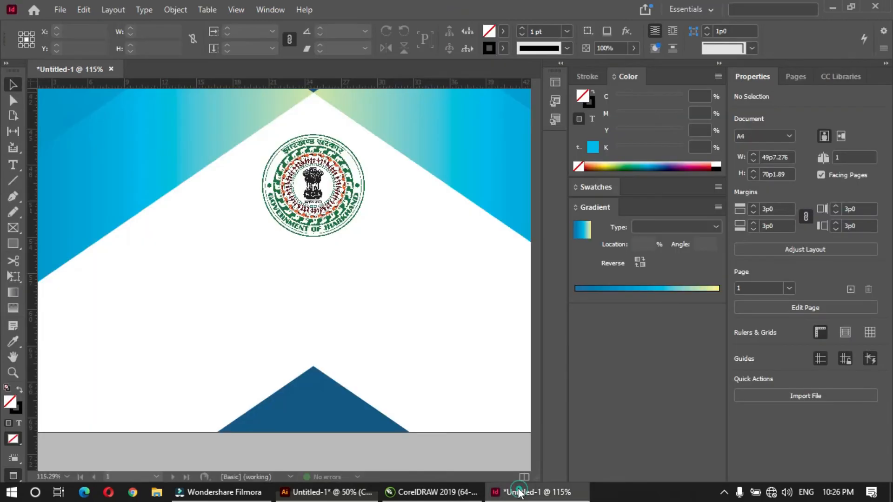
pyautogui.moveTo(154, 243); pyautogui.dragTo(468, 396)
pyautogui.hotkey('ctrl', 'v')
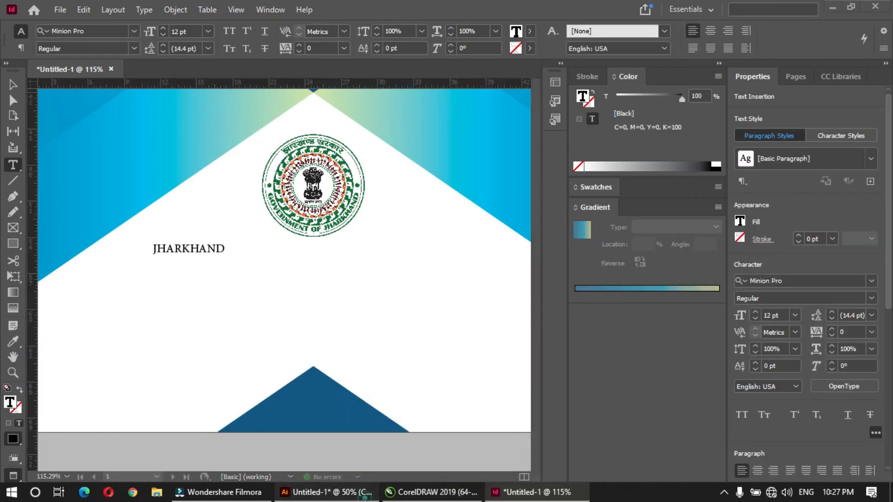
# Copy the text INDUSTRIAL & INVESTMENT PROMOTION POLICY 2021 from the Illustrator cover into the InDesign frame, on two lines below JHARKHAND.
pyautogui.click(326, 492)
pyautogui.click(278, 412)
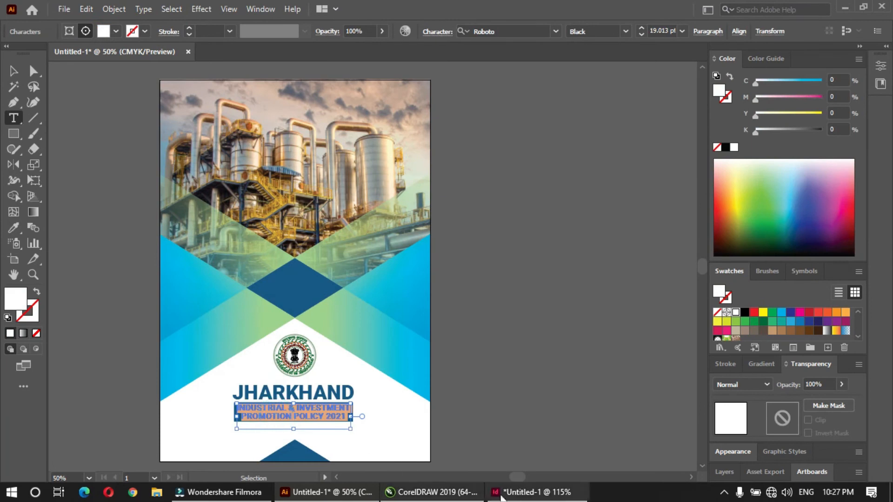
pyautogui.click(535, 493)
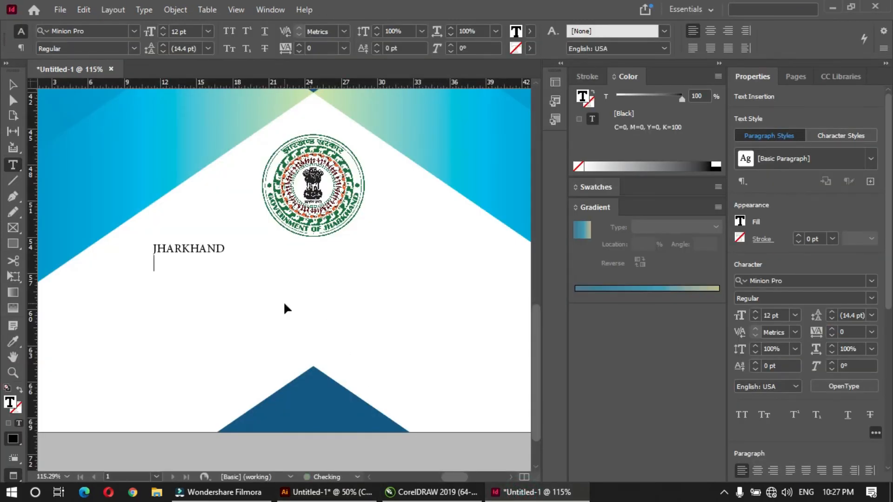
pyautogui.write('INDUSTRIAL & INVESTMENT PROMOTION POLICY 2021')
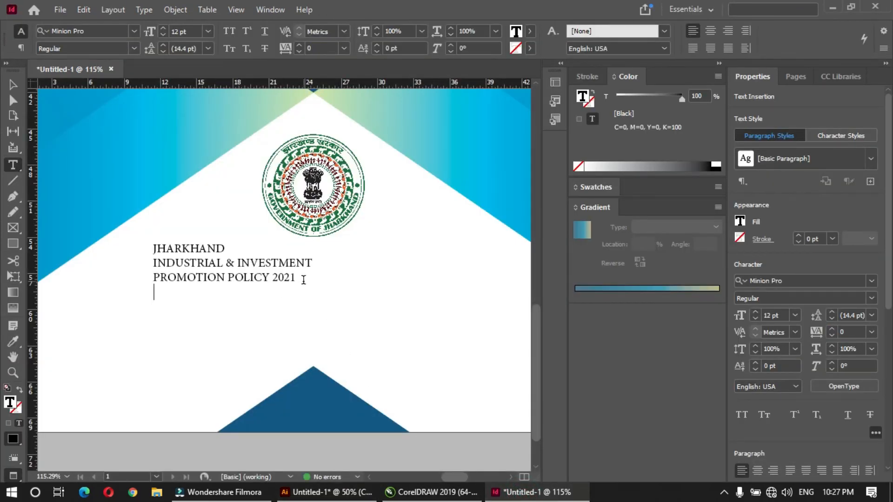
# Format all text in the title frame as Roboto Black at 20 pt.
pyautogui.hotkey('ctrl', 'a')
pyautogui.click(83, 32)
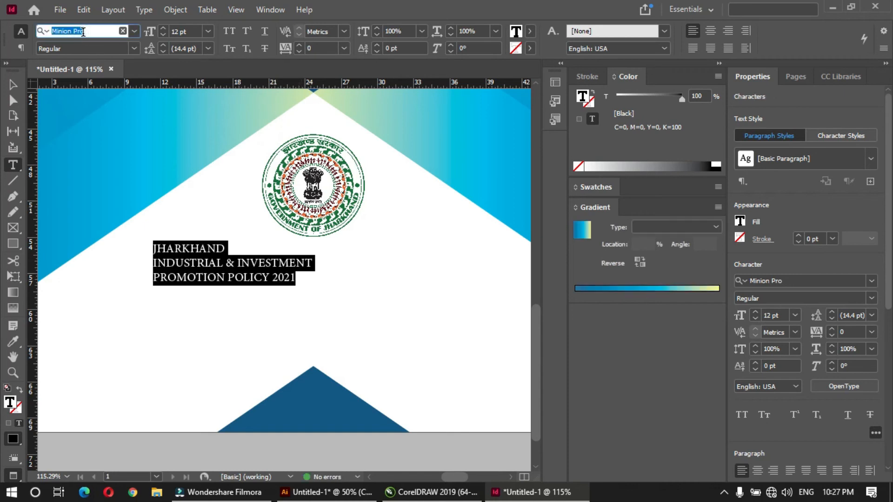
pyautogui.write('ROBOTO')
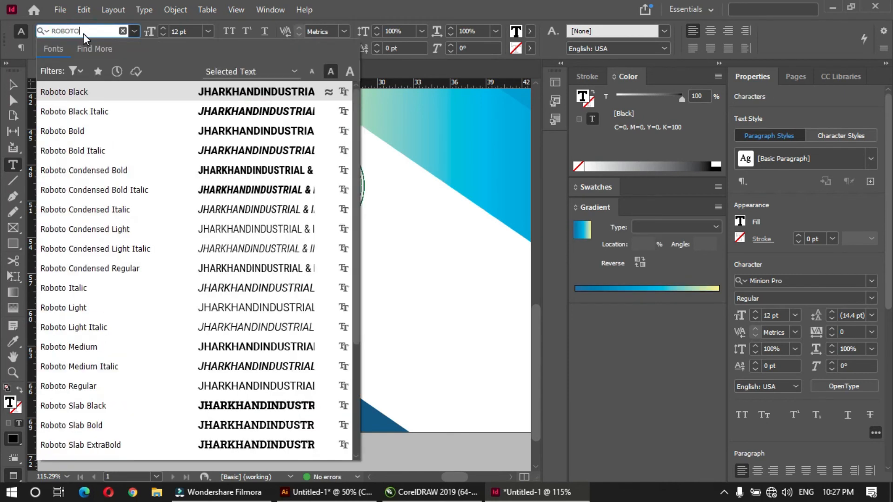
pyautogui.click(208, 92)
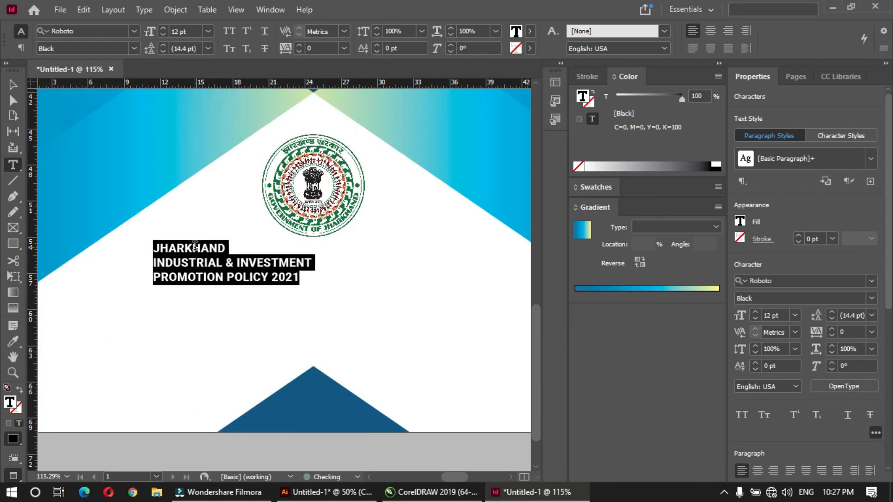
pyautogui.hotkey('ctrl', 'shift', '.')
pyautogui.hotkey('ctrl', 'shift', '.')
pyautogui.hotkey('ctrl', 'shift', '.')
pyautogui.hotkey('ctrl', 'shift', '.')
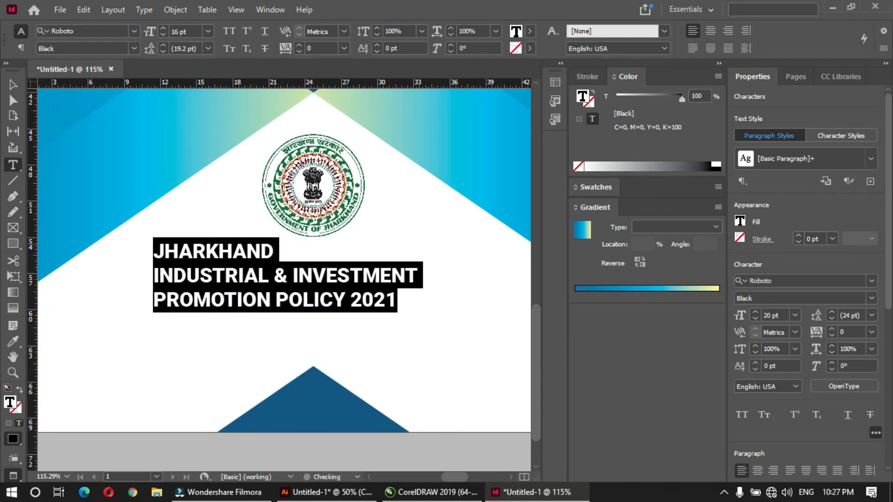
# Centre all three title lines within the text frame.
pyautogui.click(197, 242)
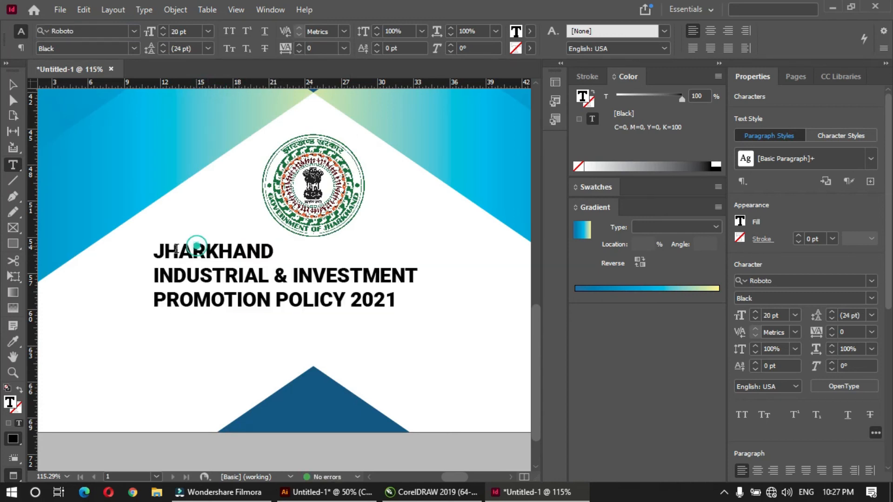
pyautogui.moveTo(154, 253); pyautogui.dragTo(389, 251)
pyautogui.hotkey('ctrl', 'a')
pyautogui.hotkey('ctrl', 'shift', 'c')
# Enlarge the JHARKHAND line to 50 pt.
pyautogui.click(291, 251)
pyautogui.click(251, 251)
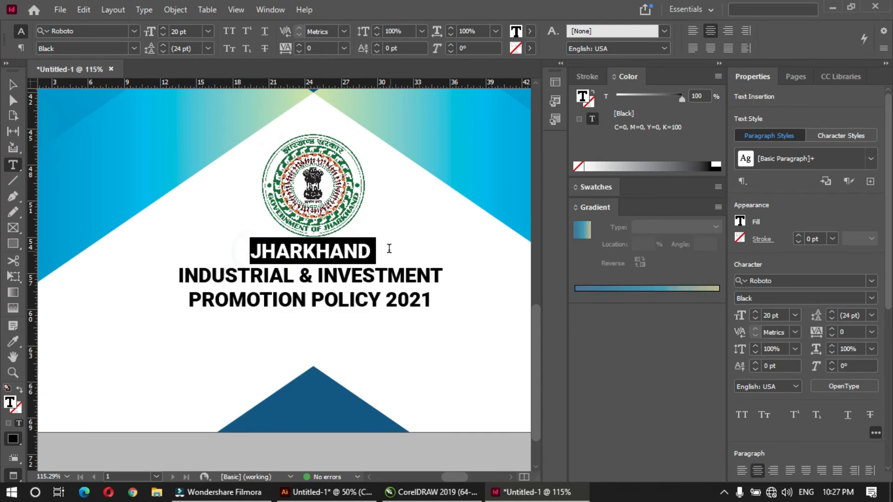
pyautogui.hotkey('ctrl', 'shift', '.')
pyautogui.hotkey('ctrl', 'shift', '.')
pyautogui.hotkey('ctrl', 'shift', '.')
pyautogui.hotkey('ctrl', 'shift', '.')
pyautogui.hotkey('ctrl', 'shift', '.')
pyautogui.hotkey('ctrl', 'shift', '.')
pyautogui.hotkey('ctrl', 'shift', '.')
pyautogui.hotkey('ctrl', 'shift', '.')
pyautogui.hotkey('ctrl', 'shift', '.')
pyautogui.hotkey('ctrl', 'shift', '.')
pyautogui.hotkey('ctrl', 'shift', '.')
pyautogui.hotkey('ctrl', 'shift', '.')
pyautogui.hotkey('ctrl', 'shift', '.')
pyautogui.hotkey('ctrl', 'shift', '.')
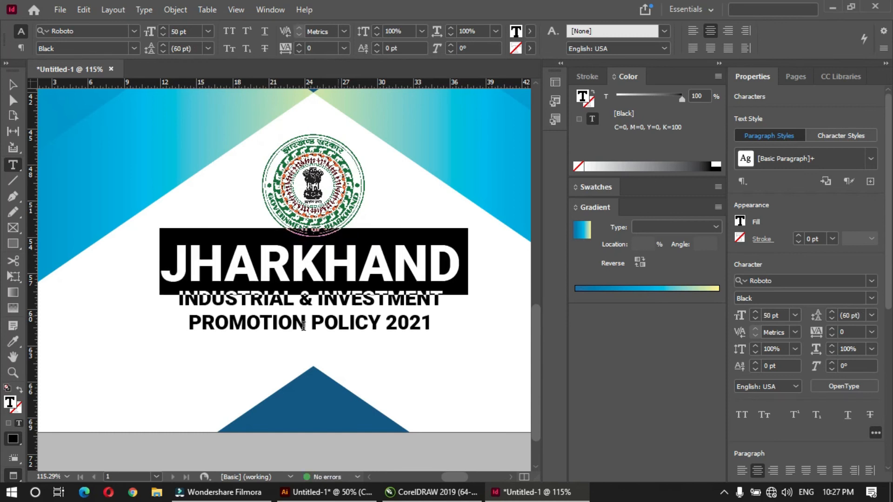
# Replace the two subtitle lines with a table of one row and one column, and put the same text inside its cell.
pyautogui.moveTo(436, 318); pyautogui.dragTo(176, 300)
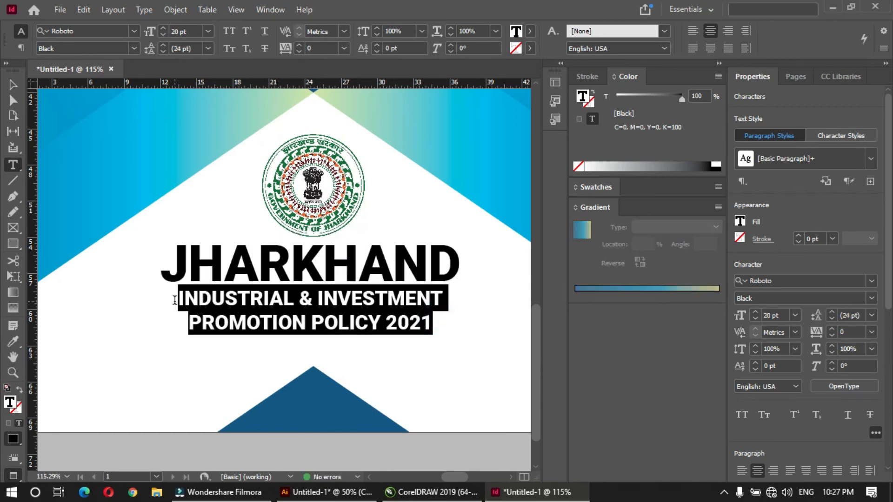
pyautogui.press('BackSpace')
pyautogui.click(207, 9)
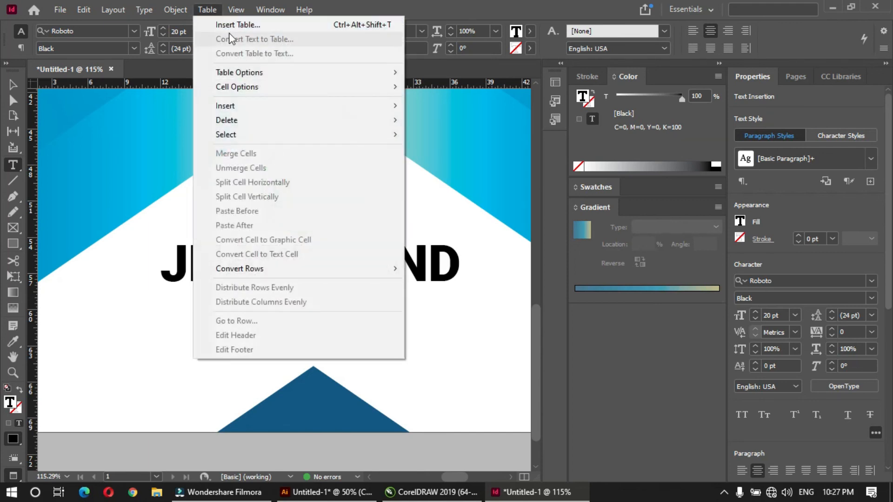
pyautogui.click(226, 23)
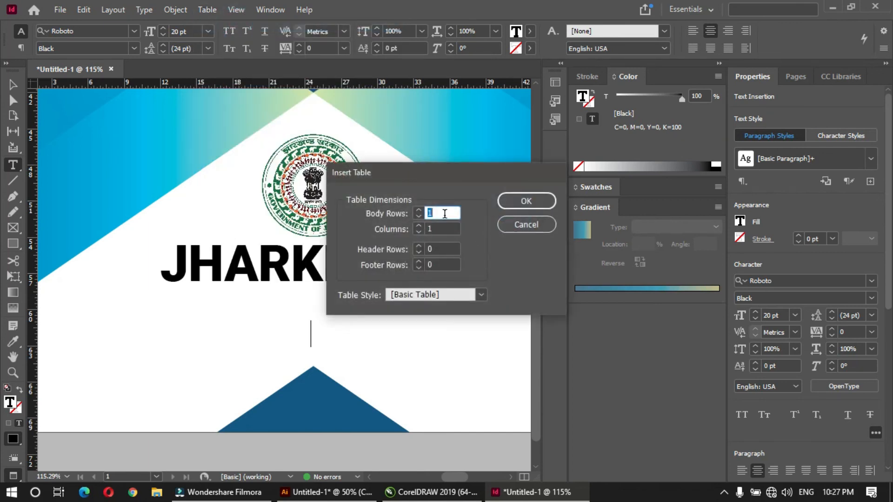
pyautogui.click(526, 201)
pyautogui.click(304, 294)
pyautogui.hotkey('ctrl', 'v')
# Narrow the table to about the width of the JHARKHAND heading and tighten the subtitle's leading to 18 pt.
pyautogui.hotkey('ctrl', 'a')
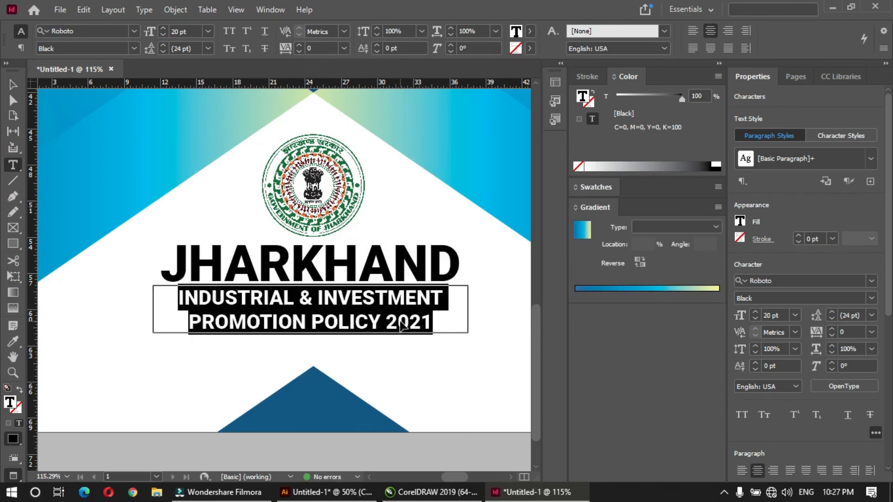
pyautogui.moveTo(468, 311); pyautogui.dragTo(458, 307)
pyautogui.click(407, 313)
pyautogui.hotkey('ctrl', 'a')
pyautogui.hotkey('alt', 'Up')
pyautogui.hotkey('alt', 'Up')
pyautogui.hotkey('alt', 'Up')
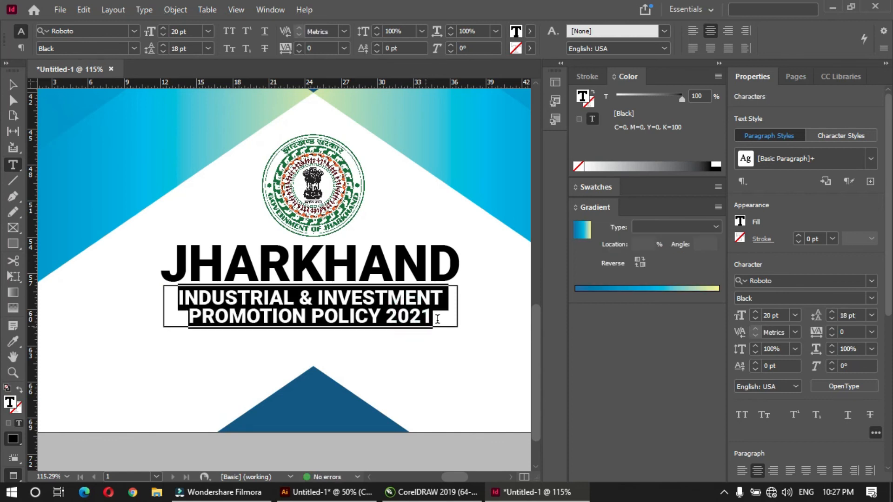
# Fill the subtitle's table cell with the dark blue sampled from the triangle at the page's bottom edge.
pyautogui.press('Escape')
pyautogui.click(13, 342)
pyautogui.click(327, 392)
pyautogui.press('t')
pyautogui.click(435, 314)
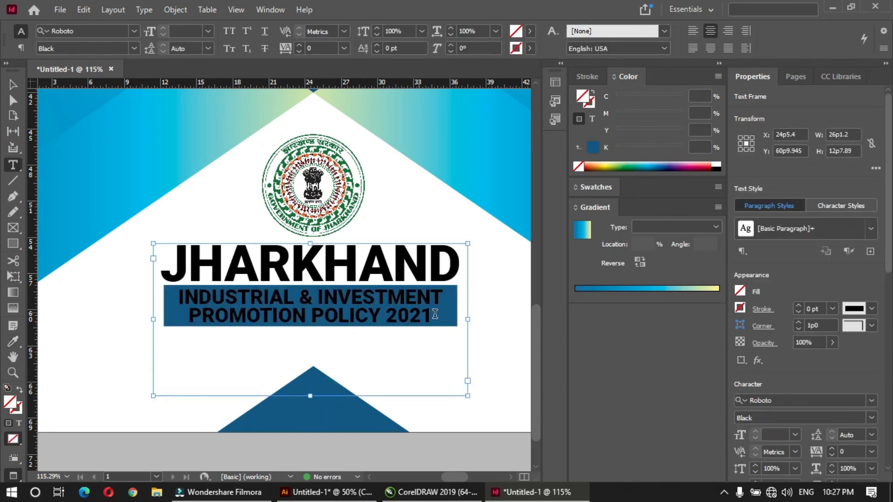
# Change the subtitle text inside the dark blue table cell to white, leaving the cell's fill as it is.
pyautogui.press('Escape')
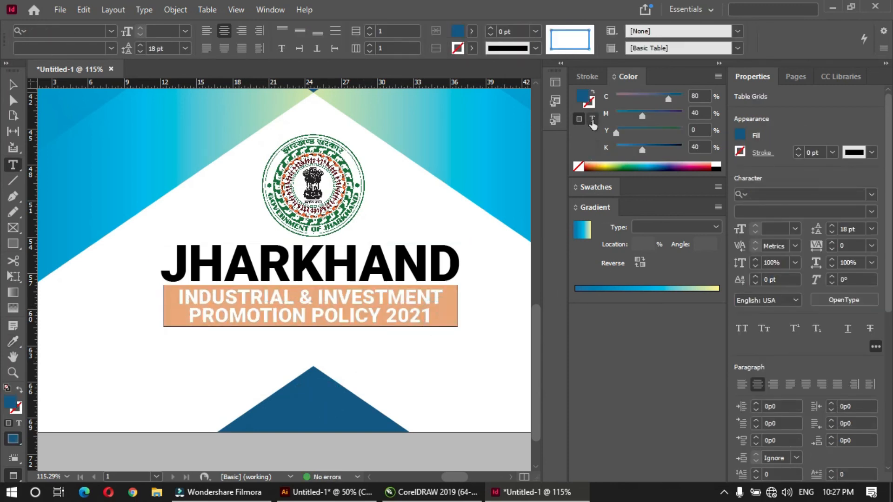
pyautogui.click(592, 120)
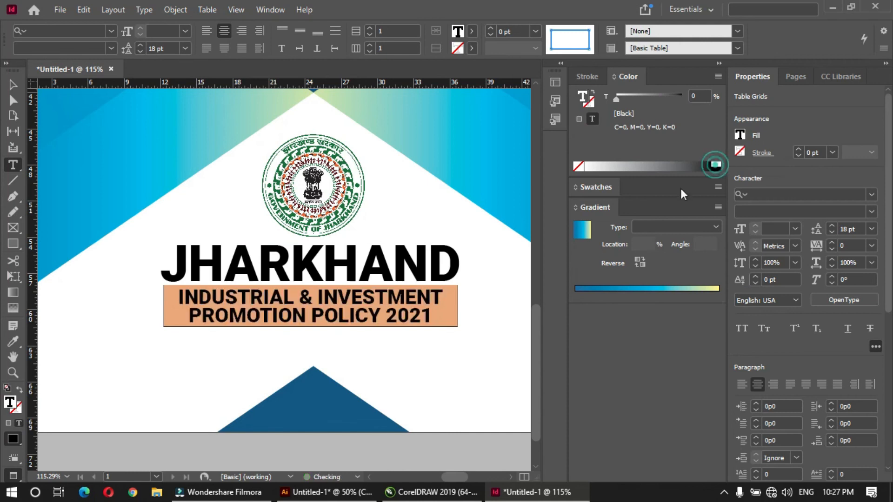
pyautogui.click(450, 360)
# Recolour the JHARKHAND heading with the dark blue sampled from the triangle at the page's bottom edge.
pyautogui.moveTo(462, 267); pyautogui.dragTo(140, 234)
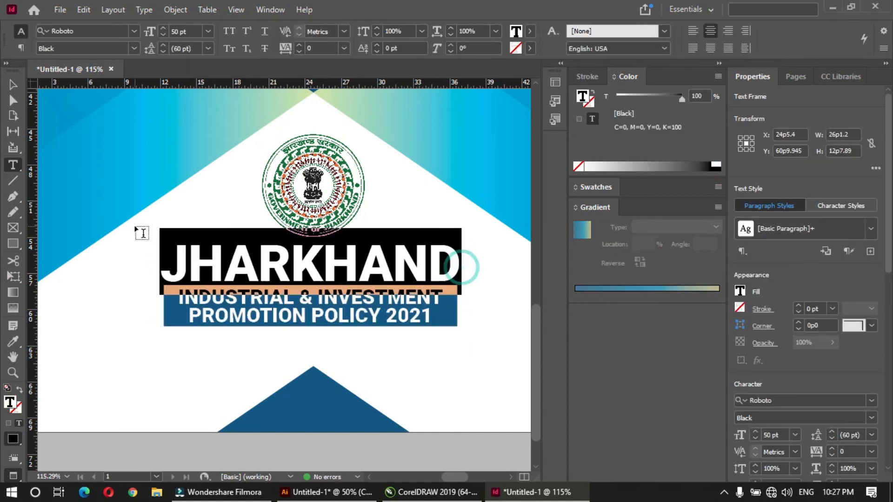
pyautogui.click(14, 342)
pyautogui.click(286, 407)
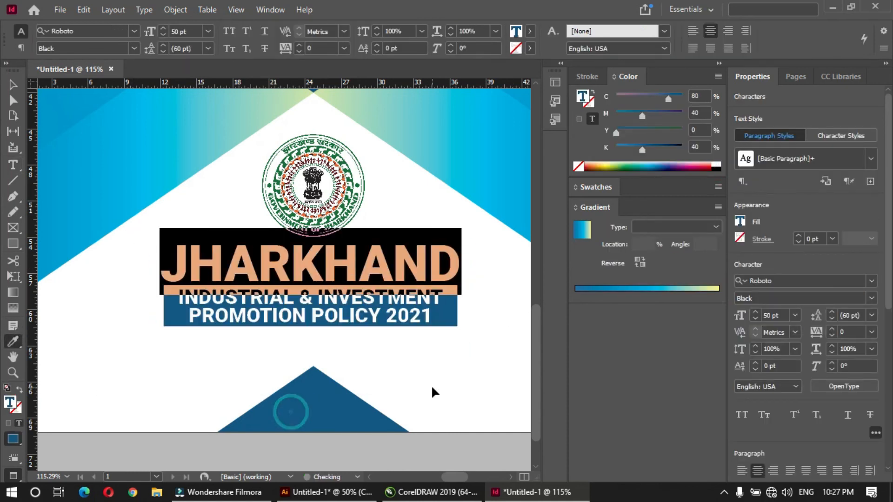
pyautogui.press('Escape')
# Shorten the title's text frame to end just below the subtitle and align it horizontally centred with the state logo.
pyautogui.moveTo(311, 396); pyautogui.dragTo(311, 335)
pyautogui.keyDown('shift'); pyautogui.click(325, 222); pyautogui.keyUp('shift')
pyautogui.click(786, 316)
pyautogui.click(436, 358)
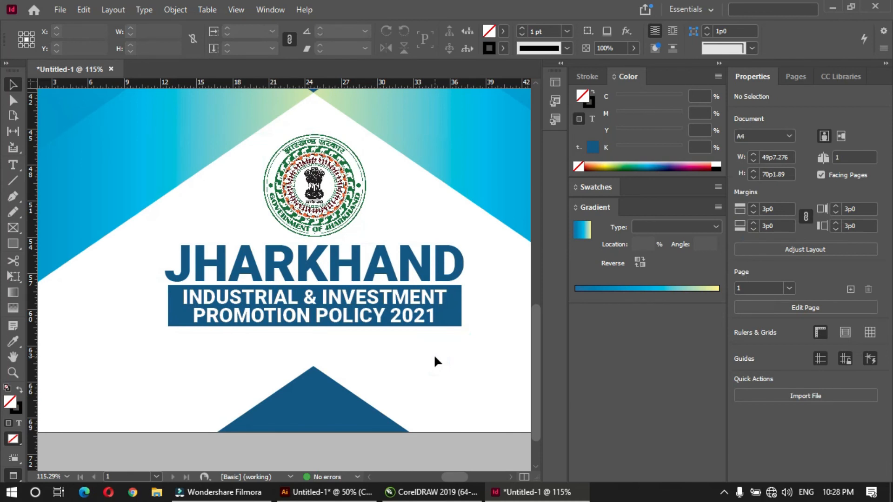
# Fit the InDesign page in view with its panels hidden, and narrow the Illustrator window closely around its cover.
pyautogui.hotkey('ctrl', '0')
pyautogui.press('Tab')
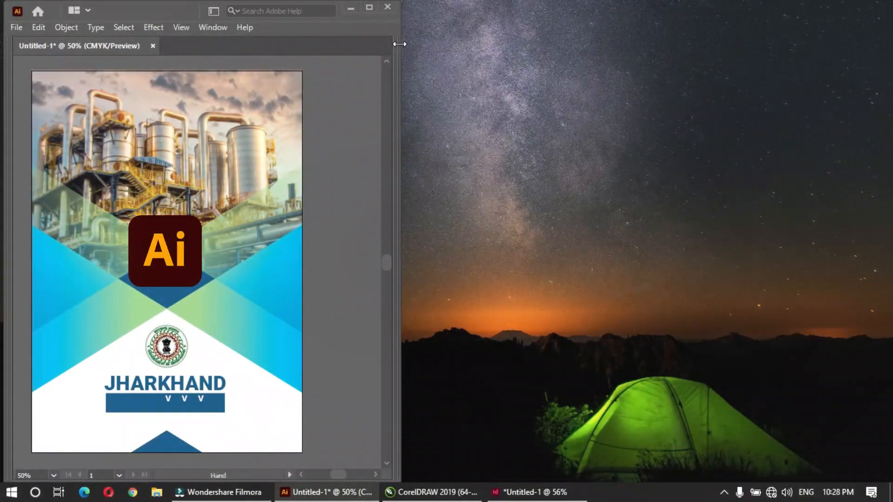
pyautogui.moveTo(398, 44); pyautogui.dragTo(305, 45)
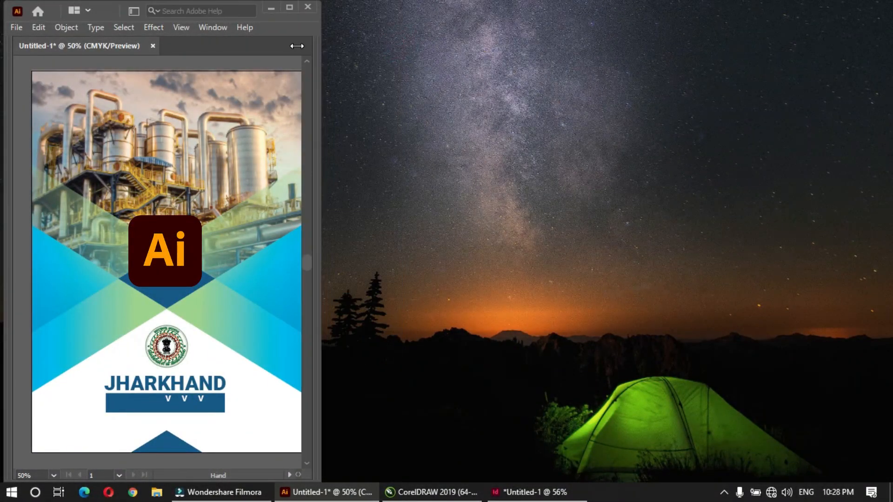
pyautogui.moveTo(183, 143); pyautogui.dragTo(176, 140)
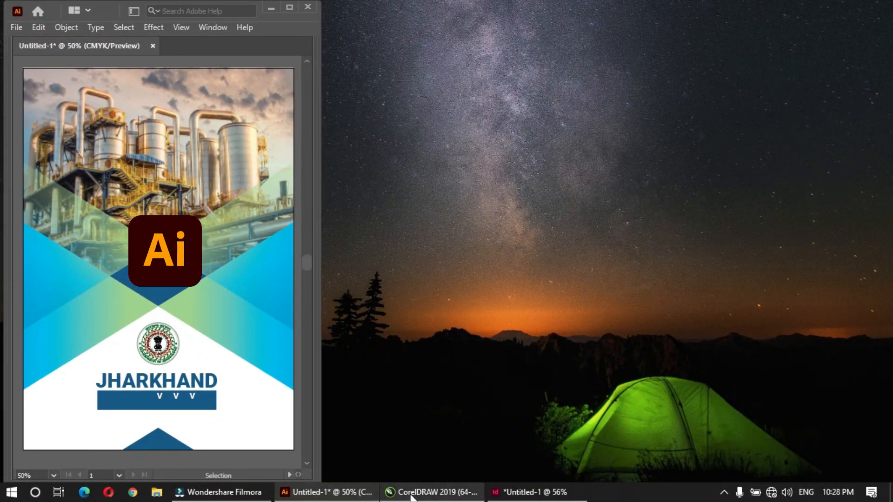
# Switch to CorelDRAW and restore, narrow and place its window directly beside Illustrator with the whole cover visible.
pyautogui.click(411, 492)
pyautogui.doubleClick(219, 10)
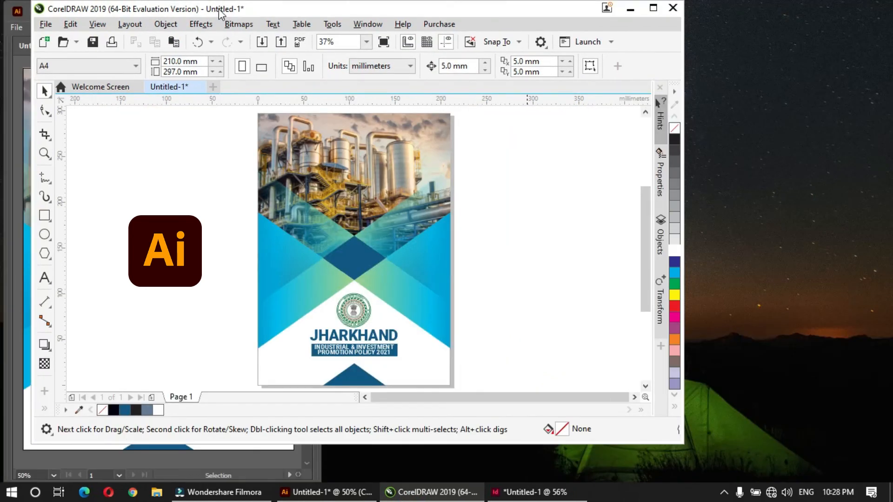
pyautogui.moveTo(220, 10); pyautogui.dragTo(279, 21)
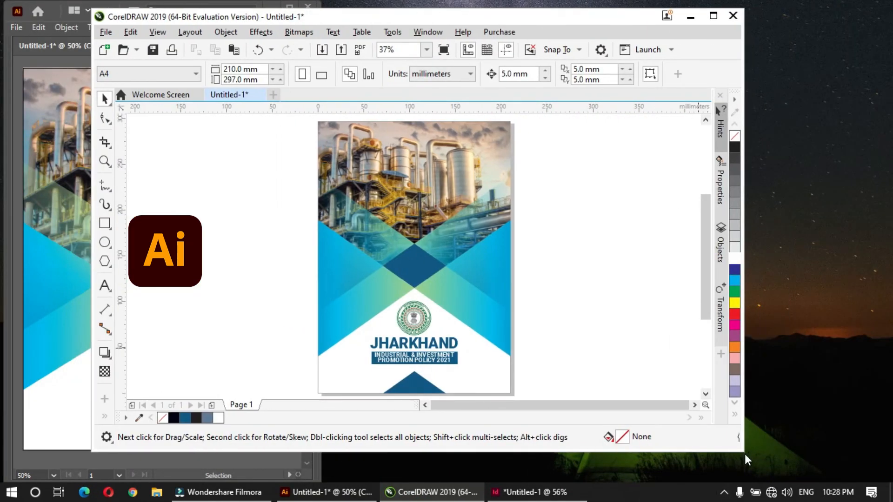
pyautogui.moveTo(743, 451); pyautogui.dragTo(435, 452)
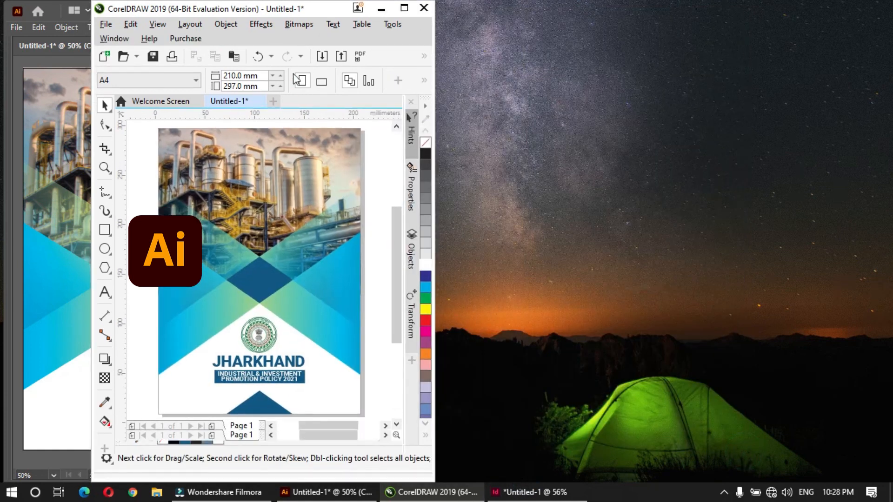
pyautogui.moveTo(268, 21); pyautogui.dragTo(354, 46)
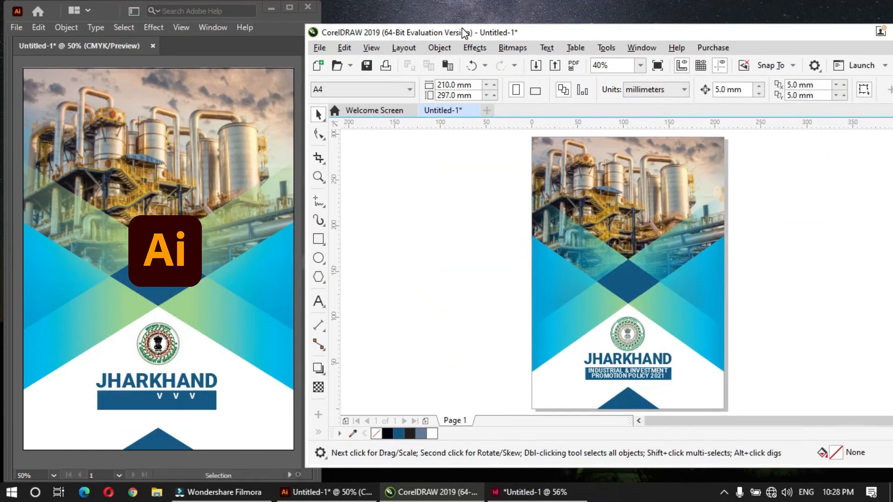
pyautogui.moveTo(464, 32); pyautogui.dragTo(345, 17)
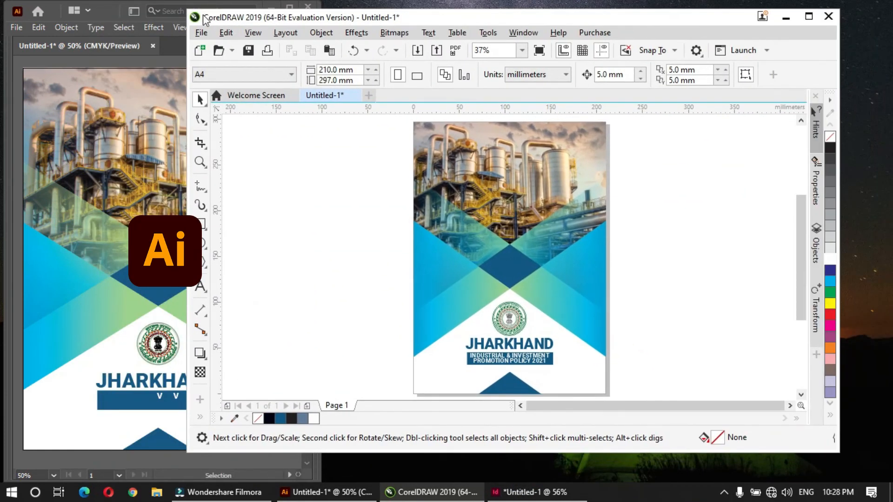
pyautogui.moveTo(187, 7); pyautogui.dragTo(352, 17)
pyautogui.moveTo(445, 431); pyautogui.dragTo(445, 480)
# Switch to InDesign, size its window to fit beside CorelDRAW, and hide its panels so the full cover shows.
pyautogui.click(505, 495)
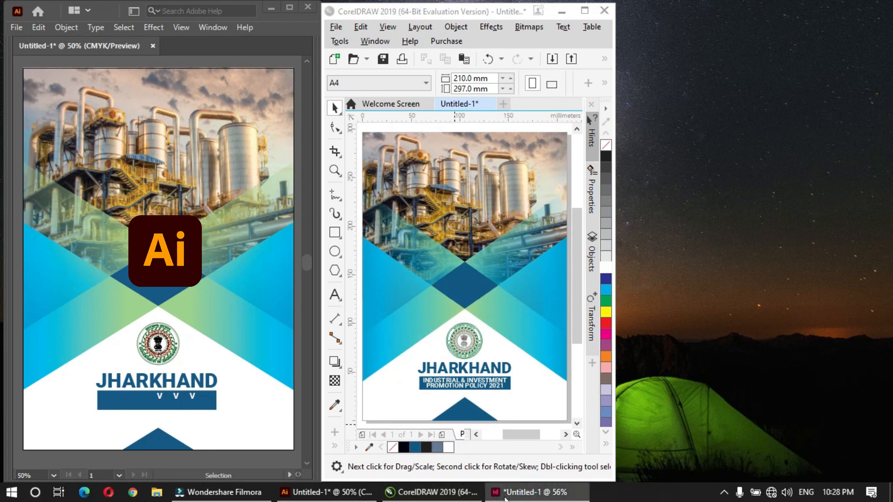
pyautogui.click(530, 496)
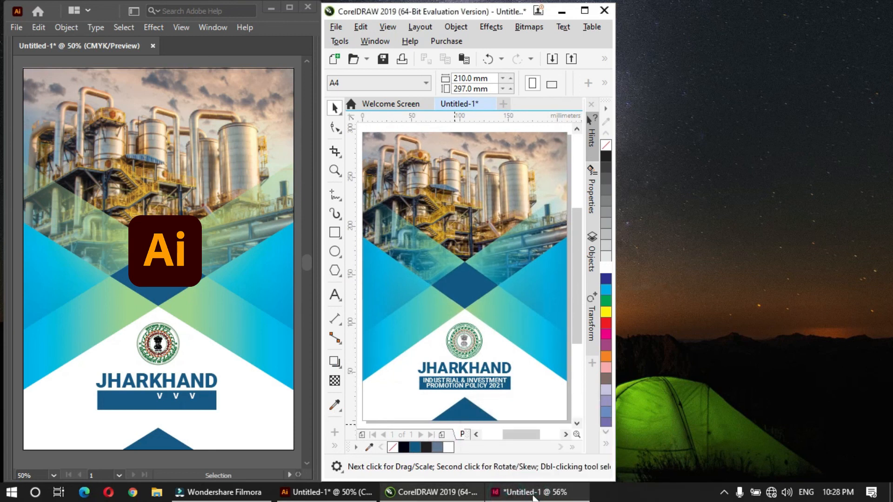
pyautogui.click(534, 497)
pyautogui.click(84, 17)
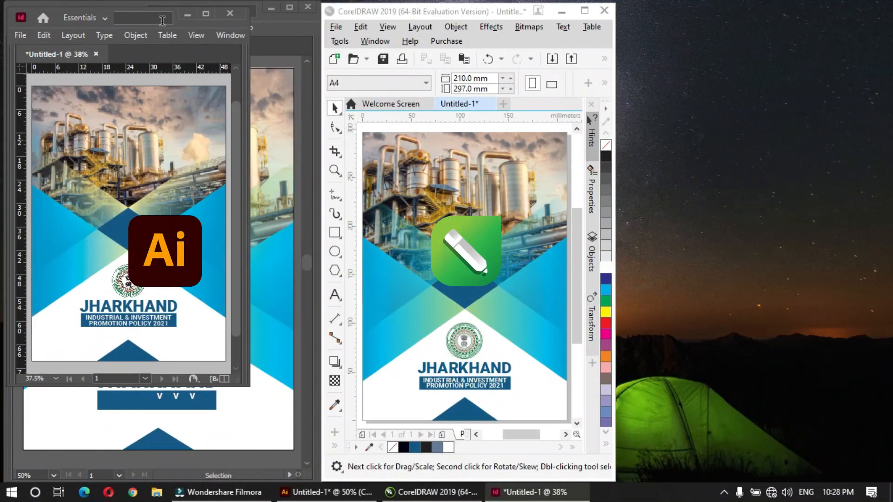
pyautogui.moveTo(106, 9); pyautogui.dragTo(663, 18)
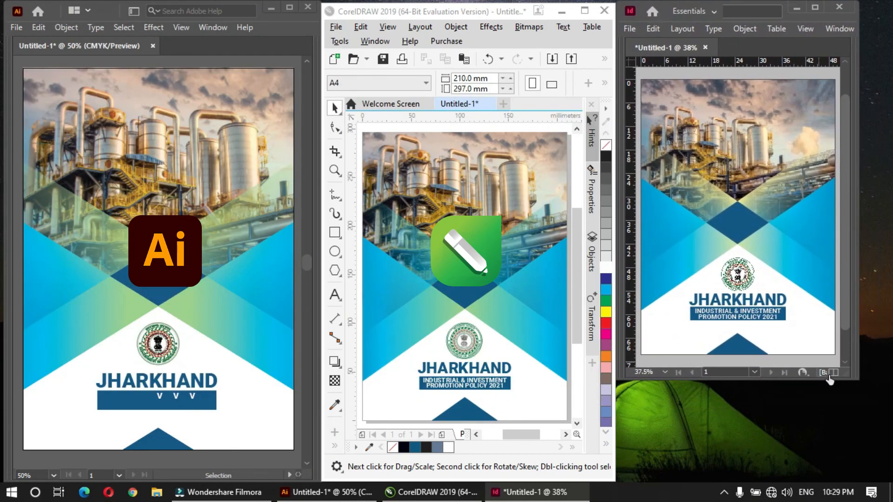
pyautogui.moveTo(855, 379); pyautogui.dragTo(875, 466)
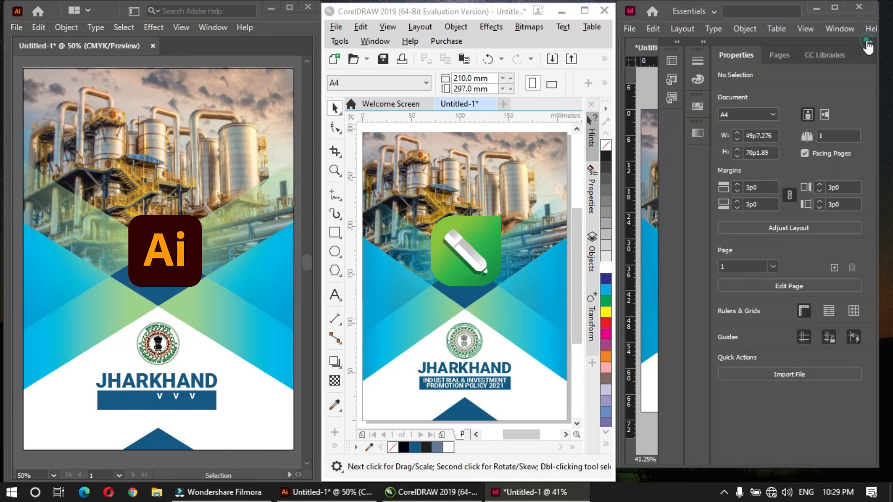
pyautogui.click(867, 42)
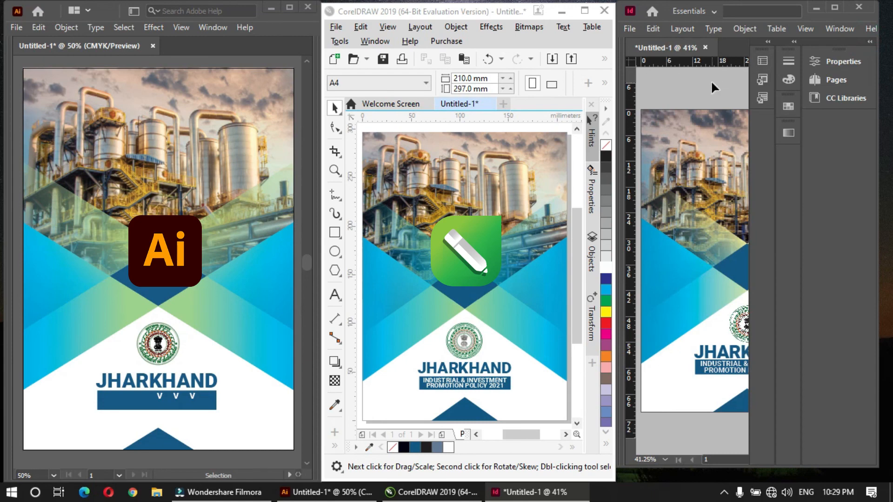
pyautogui.press('Tab')
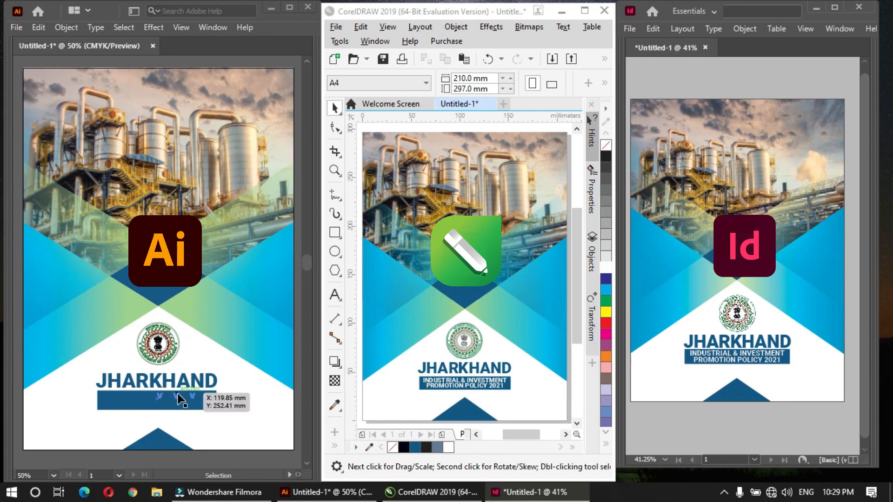
# Switch to Illustrator and undo the accidental typing in the cover's subtitle.
pyautogui.click(36, 27)
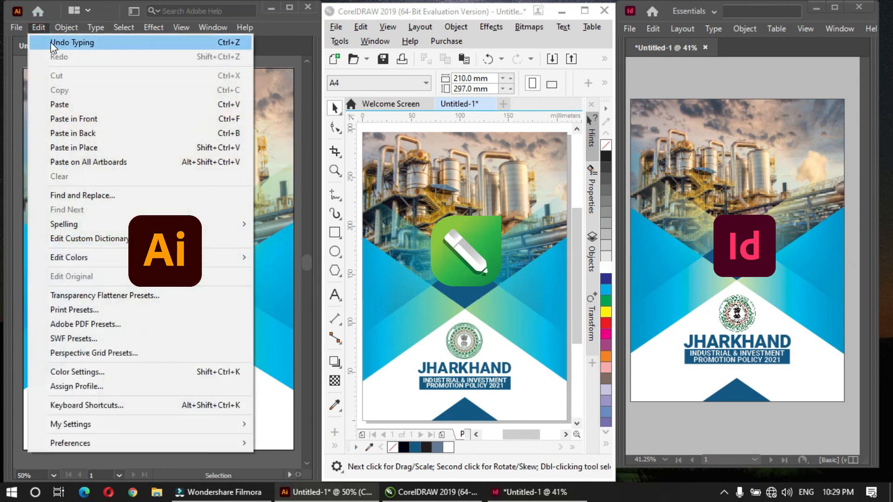
pyautogui.click(52, 42)
pyautogui.click(242, 428)
pyautogui.press('v')
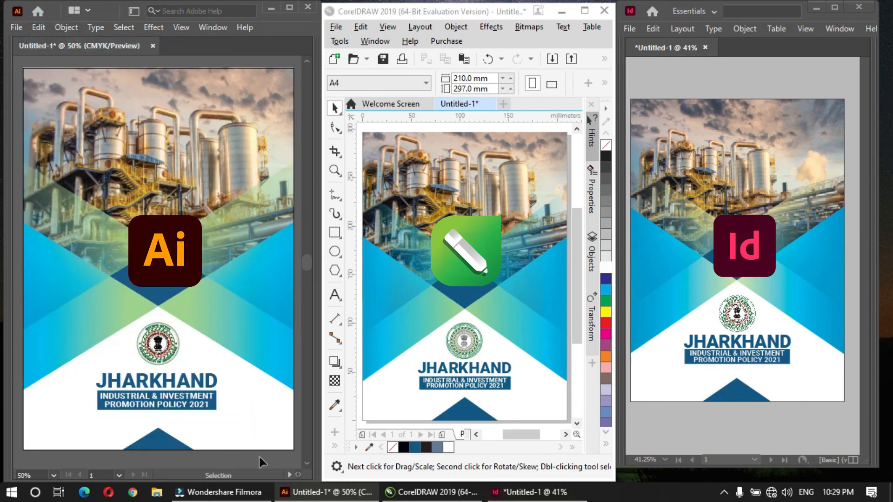
pyautogui.click(261, 456)
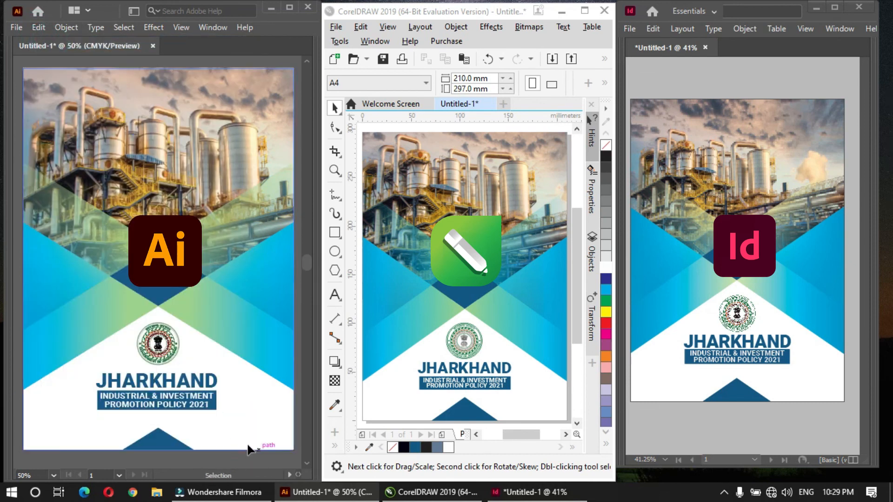
# Enlarge the JHARKHAND heading, subtitle and blue box together in the Illustrator cover, keeping them centred under the logo.
pyautogui.click(156, 412)
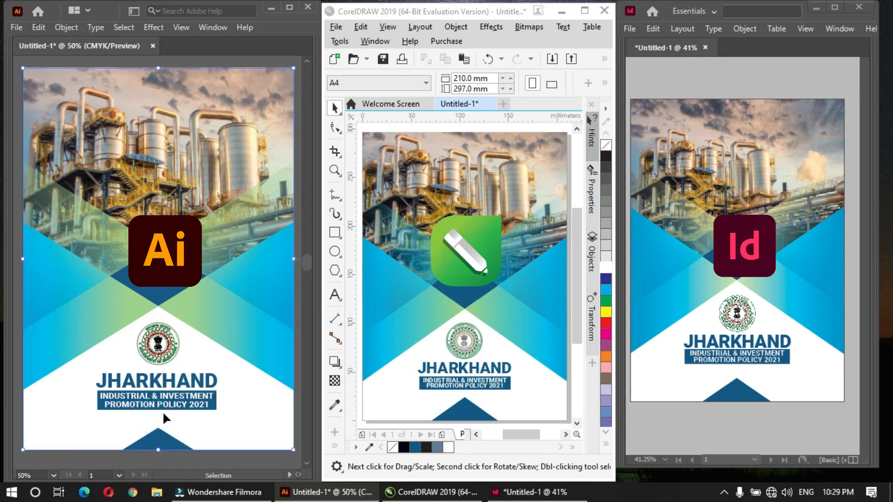
pyautogui.doubleClick(200, 407)
pyautogui.moveTo(228, 381); pyautogui.dragTo(157, 428)
pyautogui.doubleClick(251, 425)
pyautogui.click(249, 460)
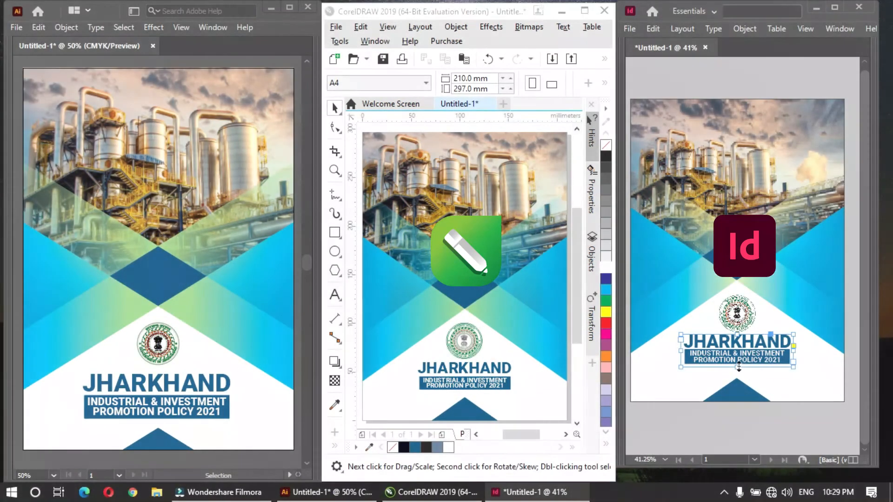
# Switch to InDesign and slightly enlarge the title block beneath the state logo.
pyautogui.moveTo(737, 367); pyautogui.dragTo(737, 374)
pyautogui.click(782, 418)
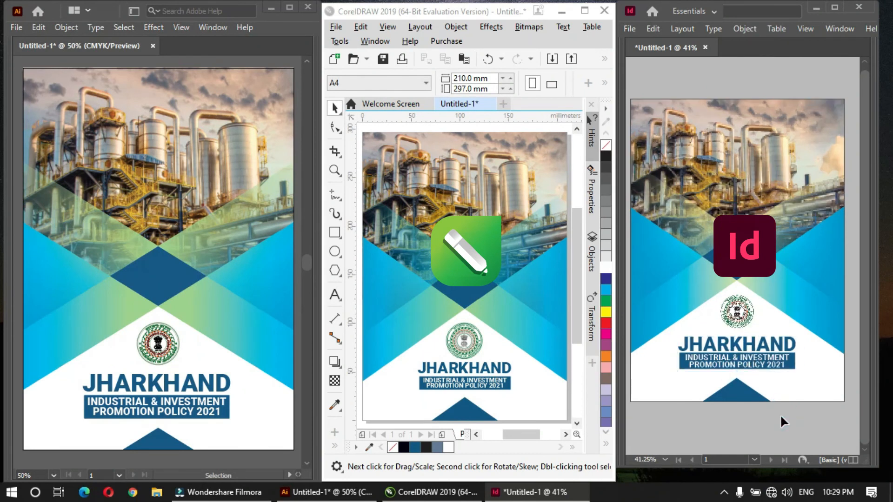